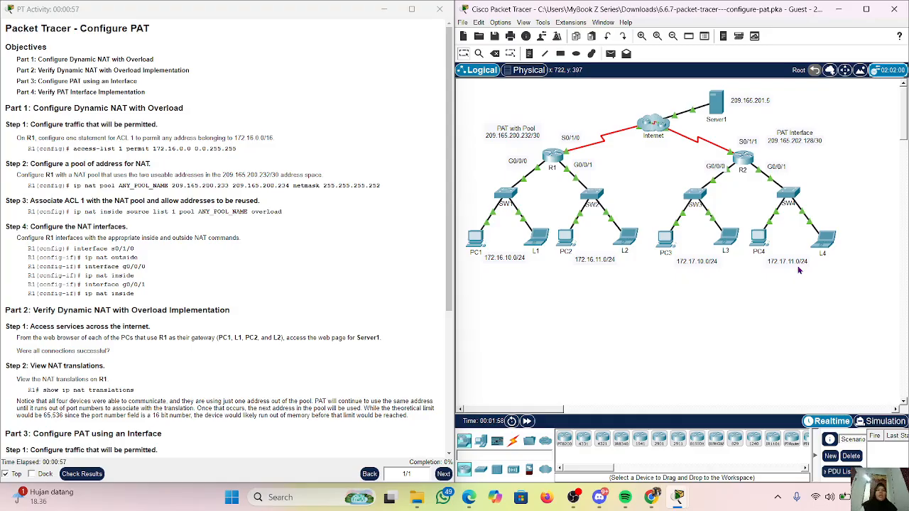
Review the 6.6.7 Configure PAT course page in the browser, and the activity instructions and network topology in Packet Tracer
click(654, 502)
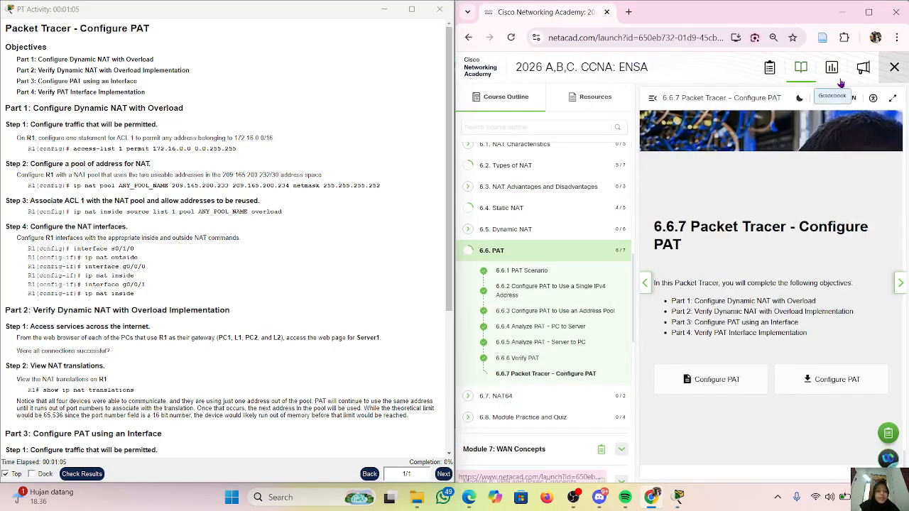
click(842, 12)
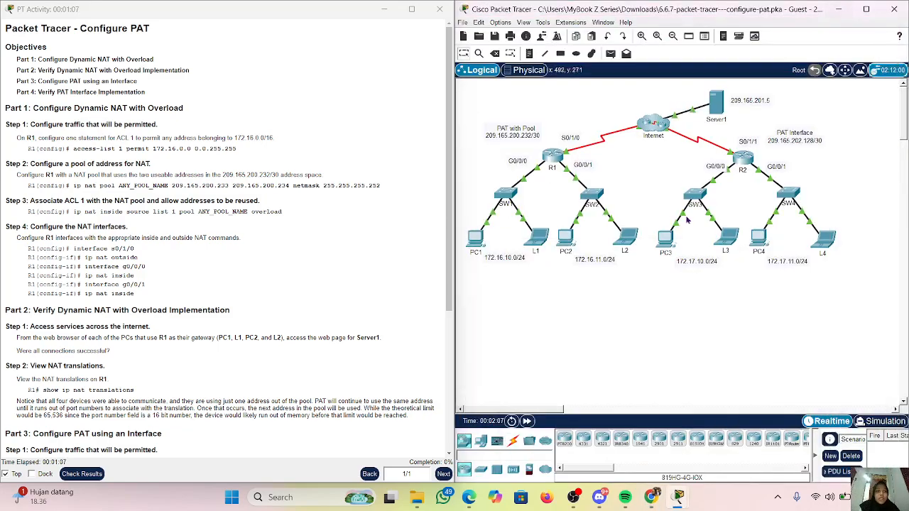
mouse_move(652, 498)
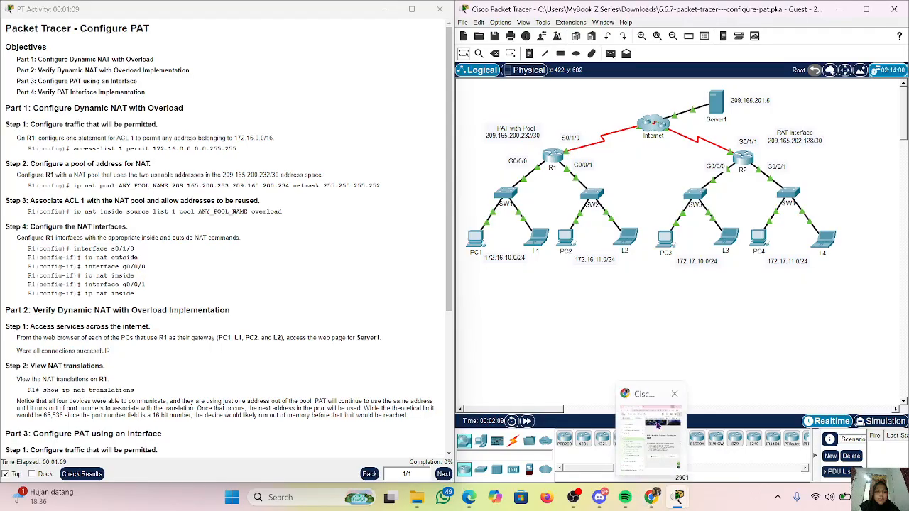
click(657, 427)
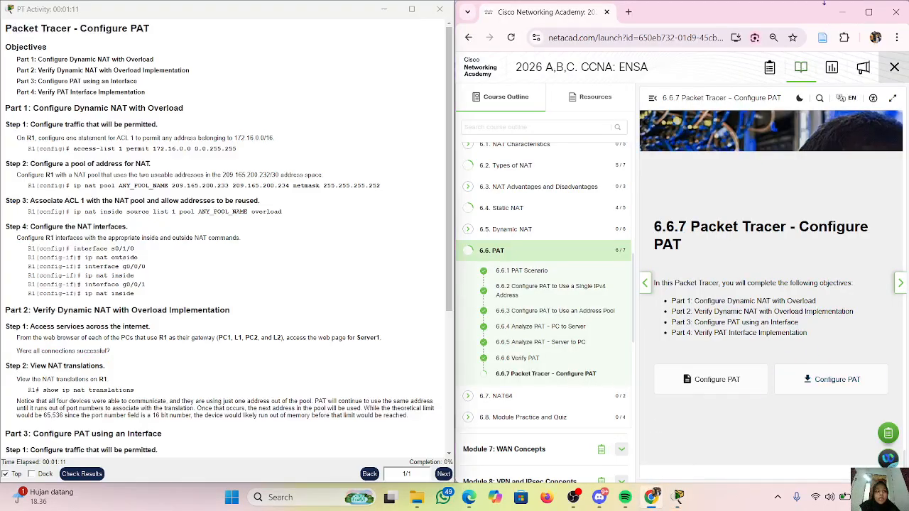
click(842, 13)
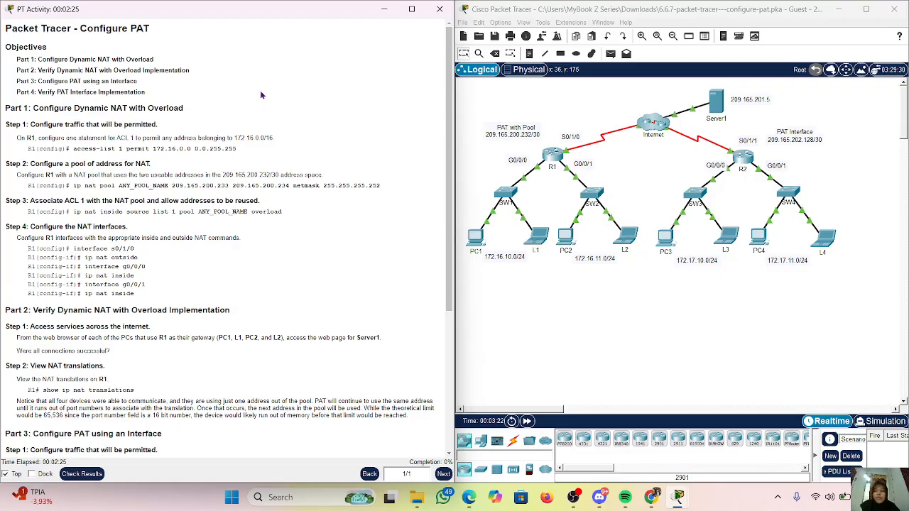
scroll(250, 135, down, 5)
scroll(250, 135, up, 5)
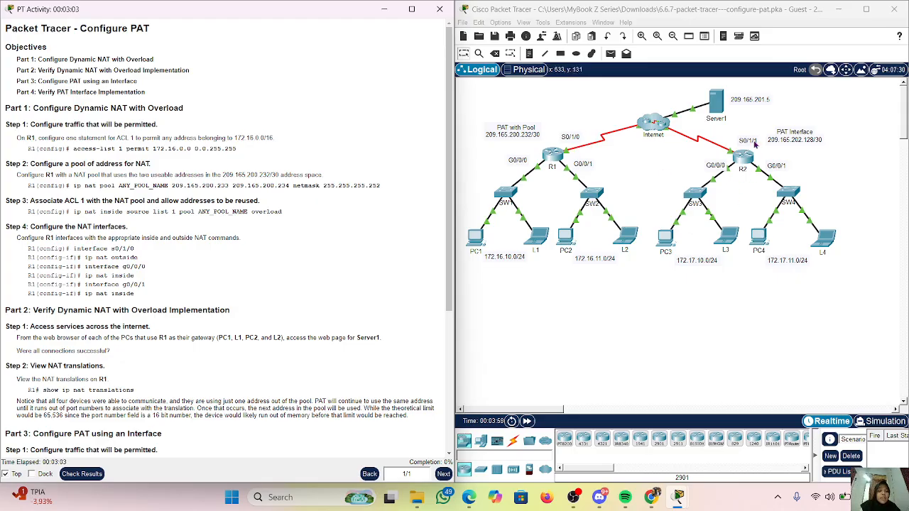
scroll(689, 217, down, 1)
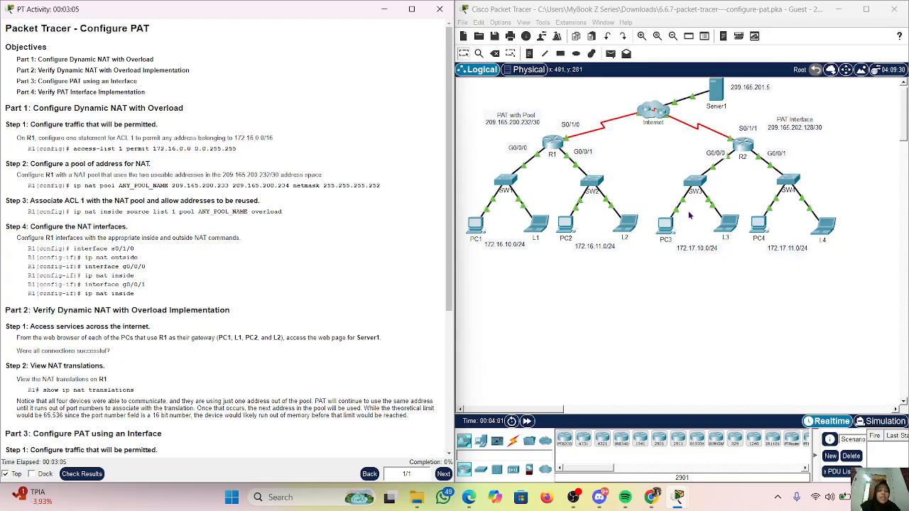
scroll(195, 115, down, 1)
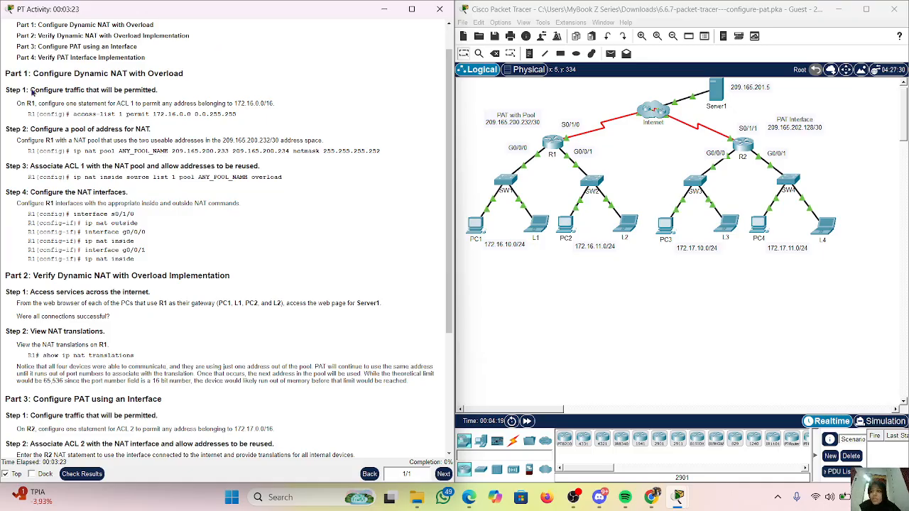
Open router R1's command line and keep its window on top, placed so the whole console is readable
click(548, 145)
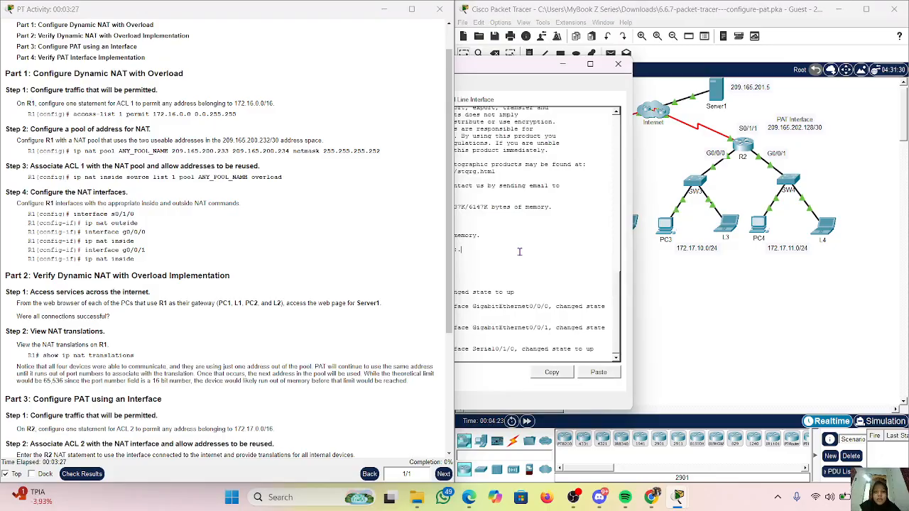
drag(497, 65, 683, 65)
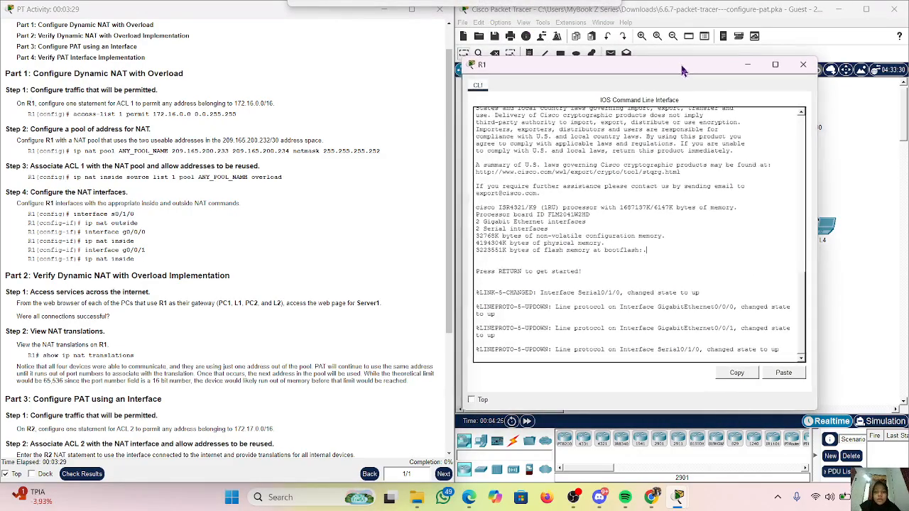
click(472, 400)
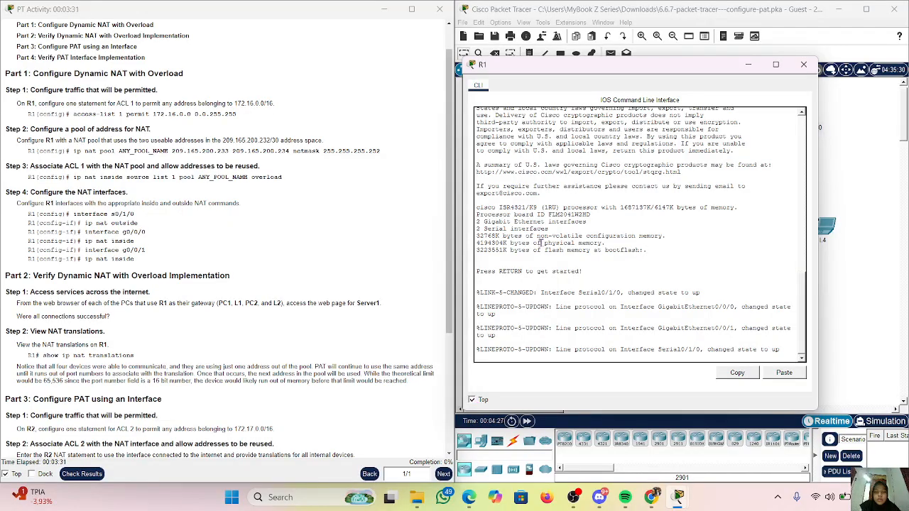
drag(545, 71, 395, 47)
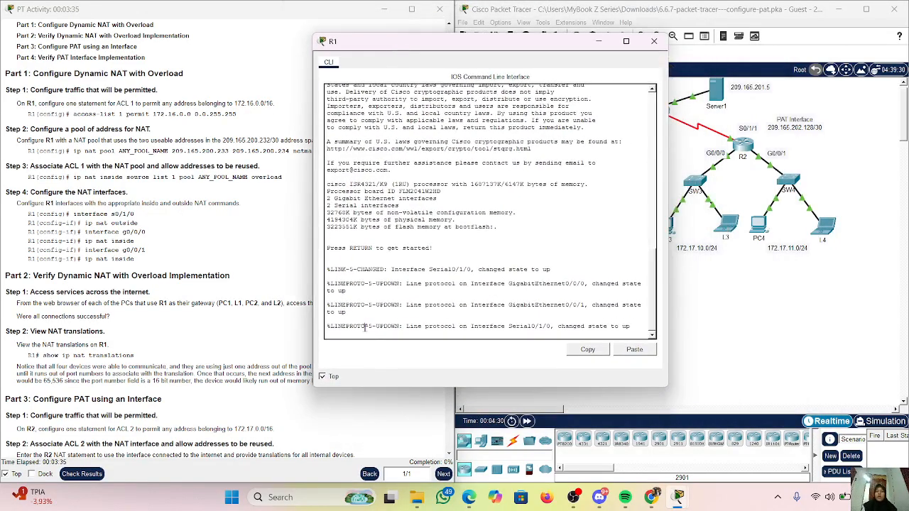
Enter privileged EXEC mode and global configuration mode on R1 with ena and conf t
key(Return)
key(Return)
key(Return)
text(e)
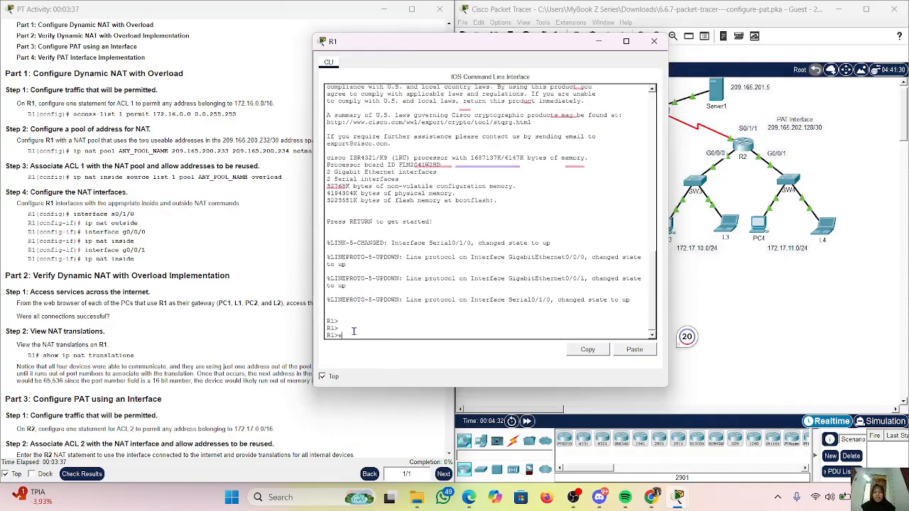
text(na)
key(Return)
text(conf)
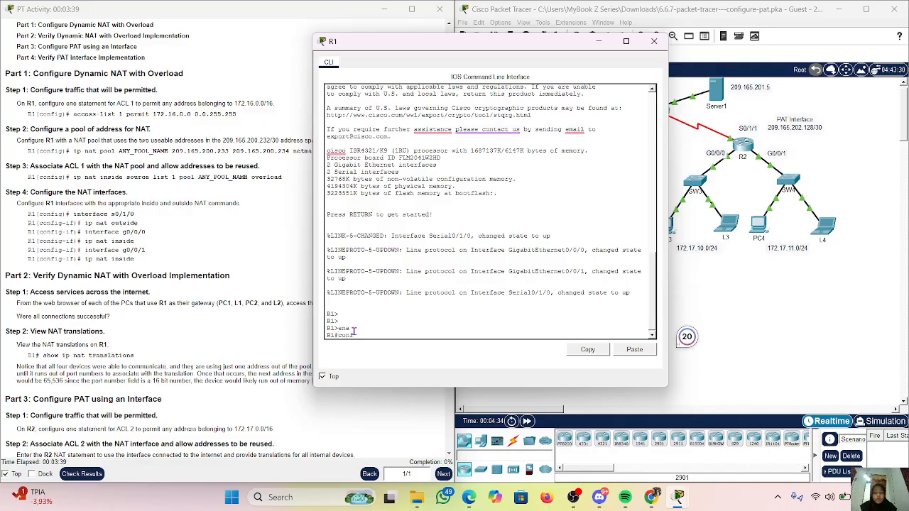
text( t)
key(Return)
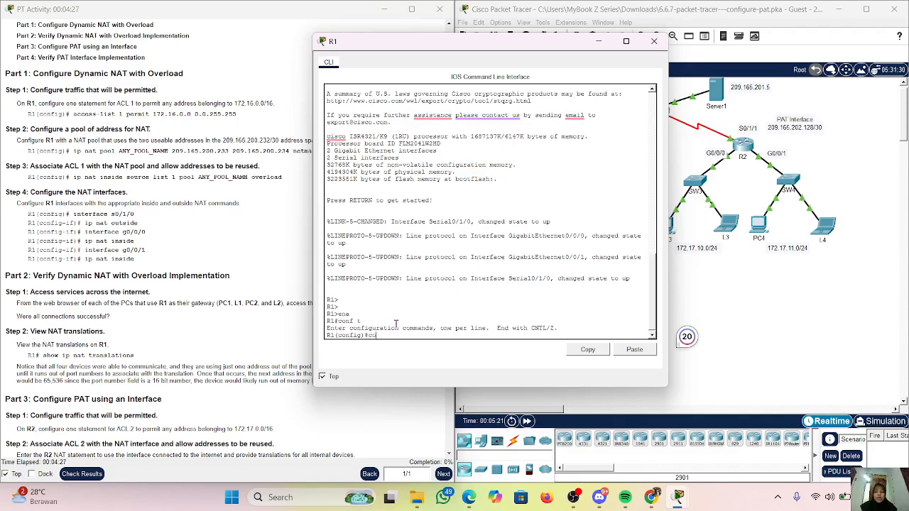
text(nf t)
key(Return)
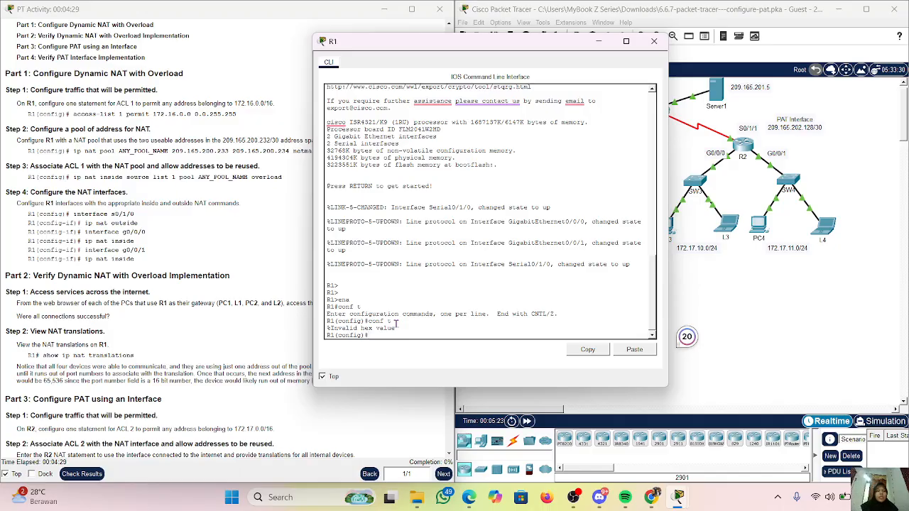
Configure R1's interface gigabitEthernet 0/0/0 as a NAT inside interface with ip nat inside
text(int)
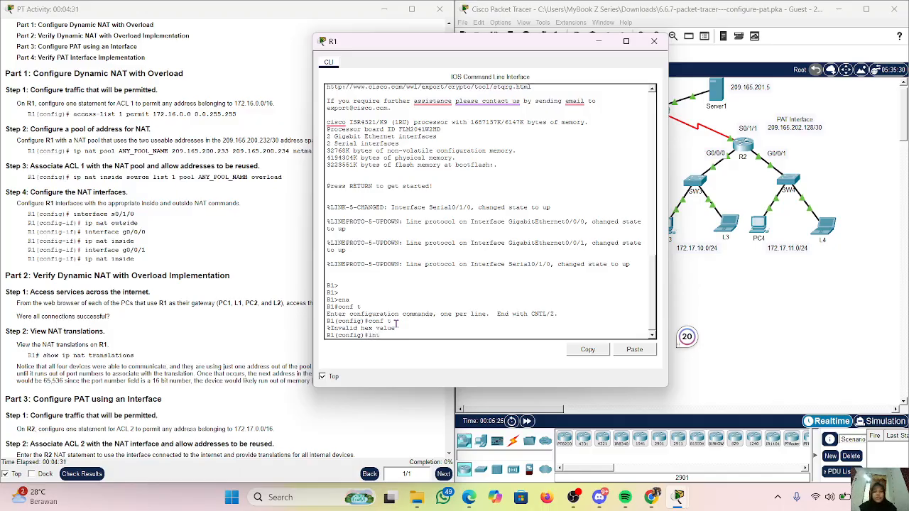
text( gi)
key(Tab)
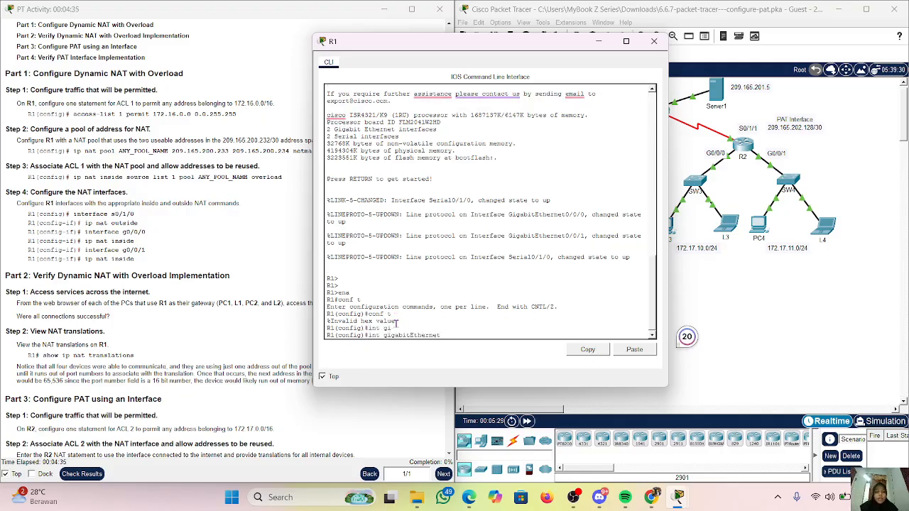
text(0/0/0)
key(Return)
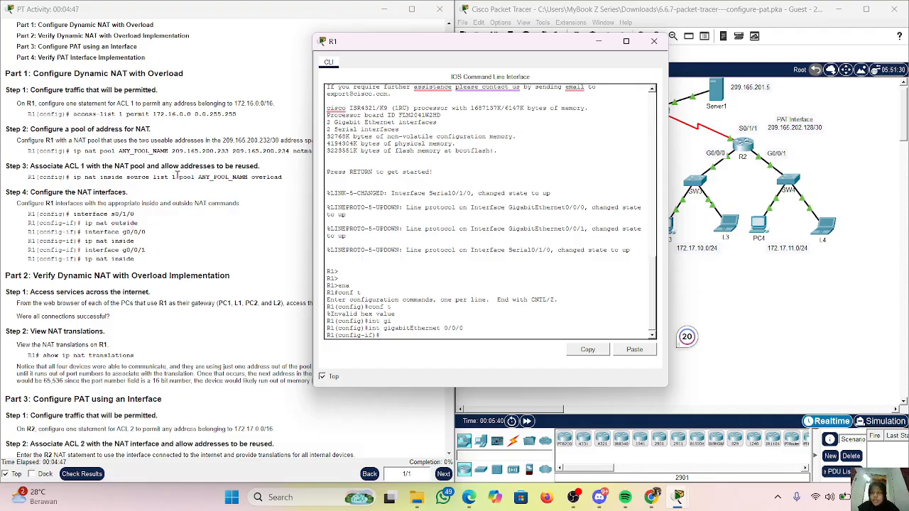
scroll(178, 175, up, 2)
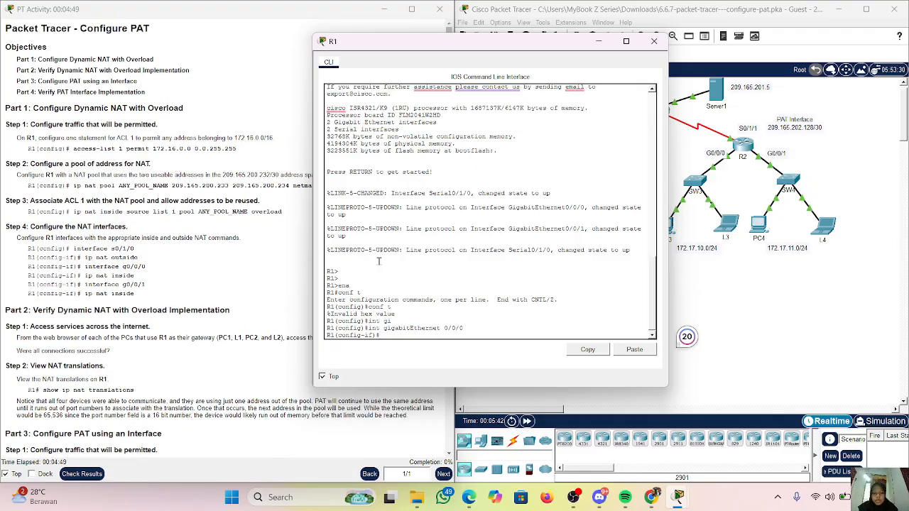
text(ip n)
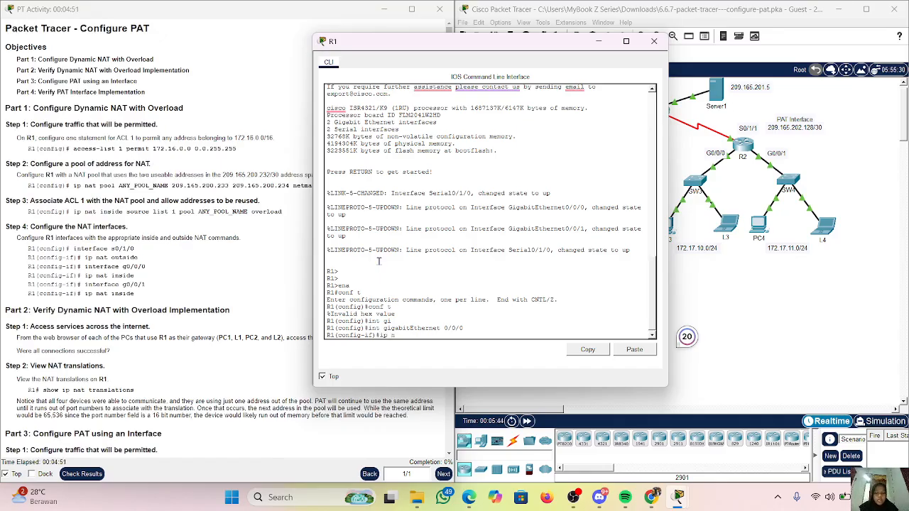
text(at ins)
key(Tab)
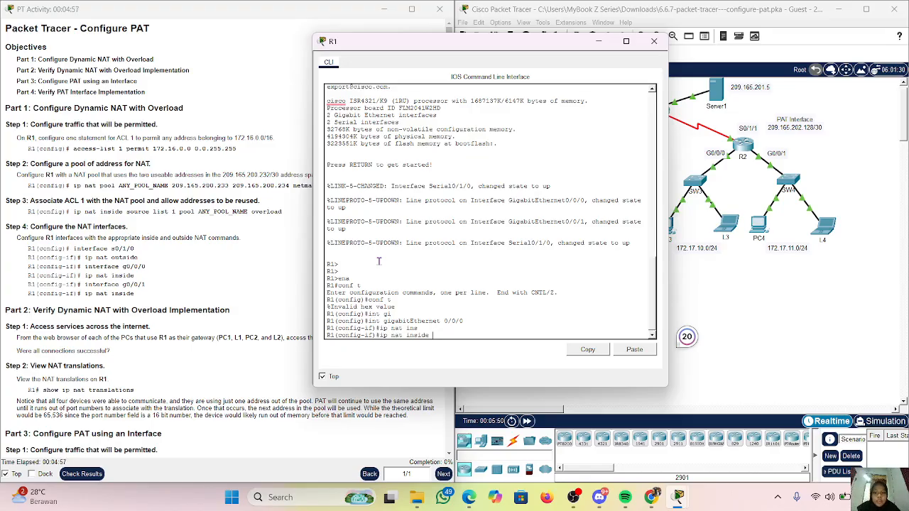
key(Return)
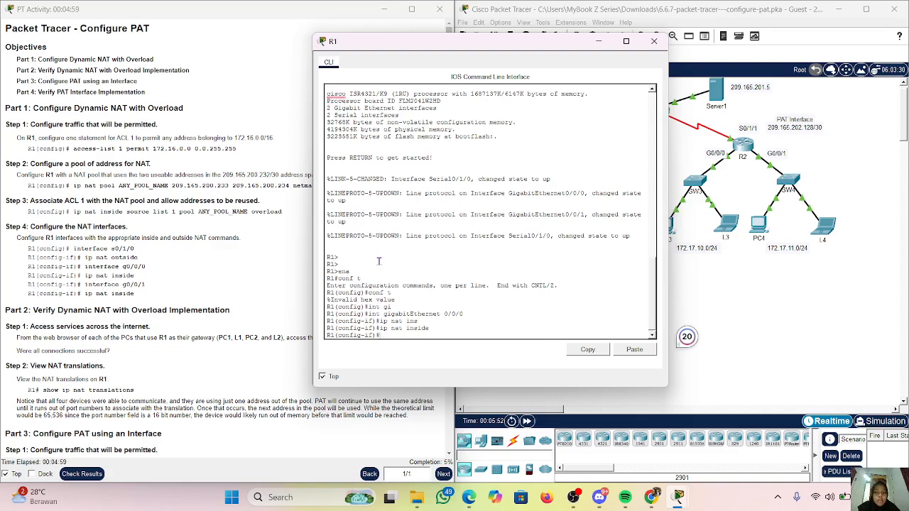
Configure R1's interface gigabitEthernet 0/0/1 as a NAT inside interface with ip nat inside
key(Up)
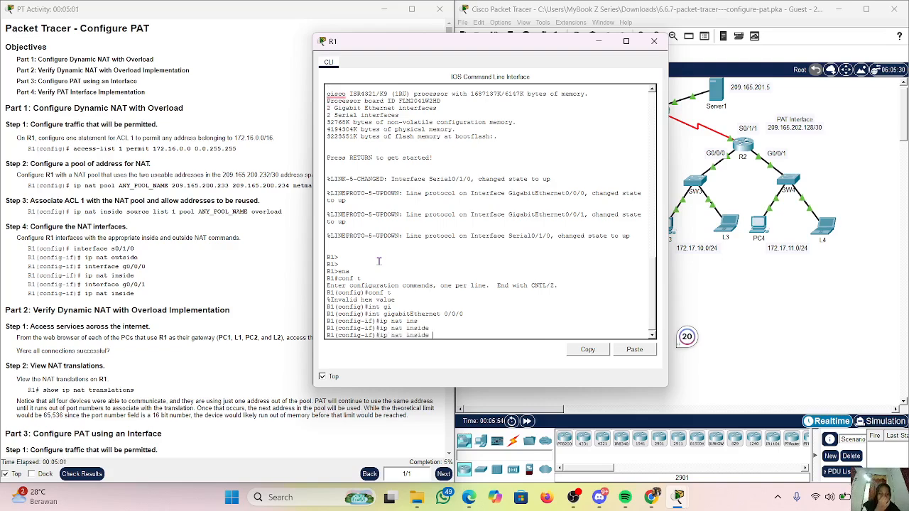
key(Up)
text(1)
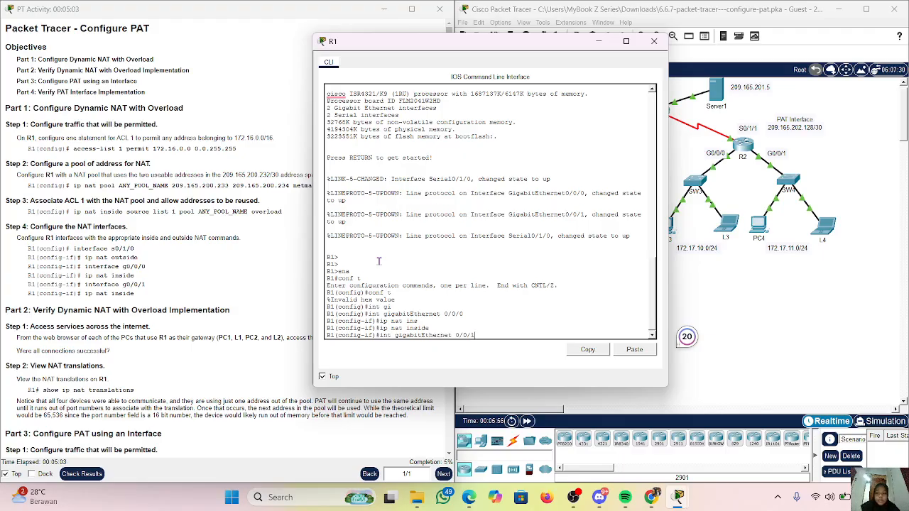
key(Return)
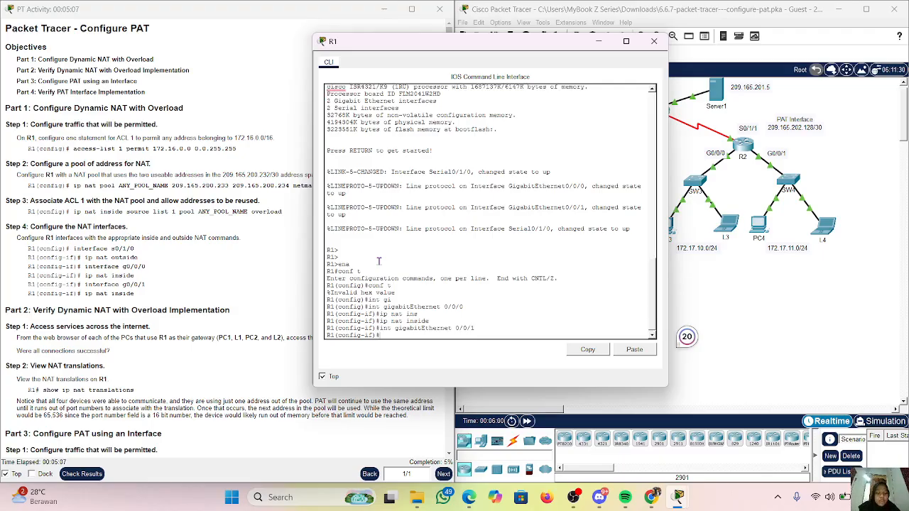
key(Up)
key(Up)
key(Return)
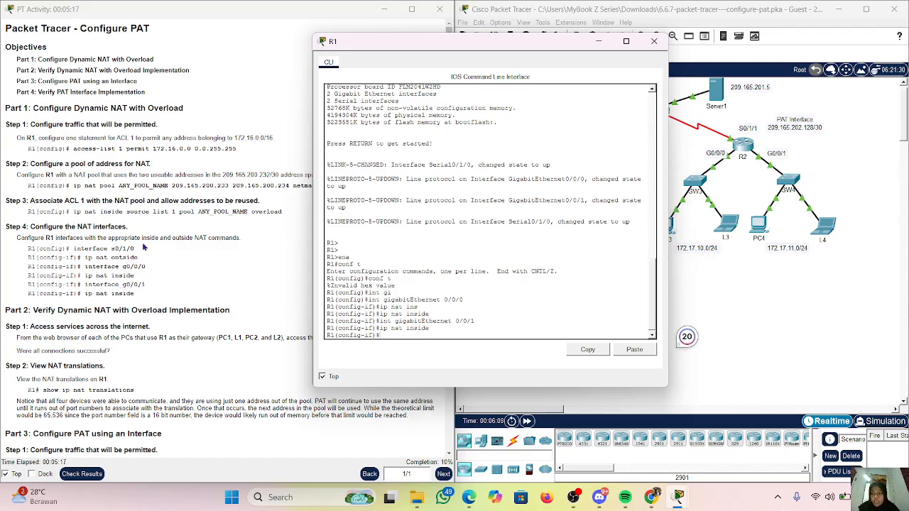
Configure R1's serial interface s0/1/0 as the NAT outside interface with ip nat outside
key(Up)
key(Up)
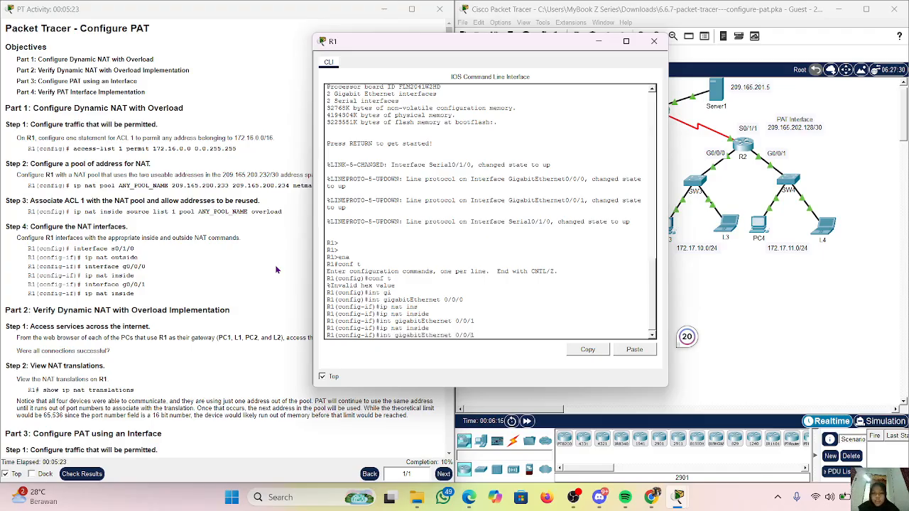
key(BackSpace)
key(BackSpace)
key(BackSpace)
key(BackSpace)
key(BackSpace)
key(BackSpace)
key(BackSpace)
key(BackSpace)
key(BackSpace)
key(BackSpace)
key(BackSpace)
key(BackSpace)
key(BackSpace)
key(BackSpace)
key(BackSpace)
key(BackSpace)
key(BackSpace)
key(BackSpace)
key(BackSpace)
key(BackSpace)
text(s)
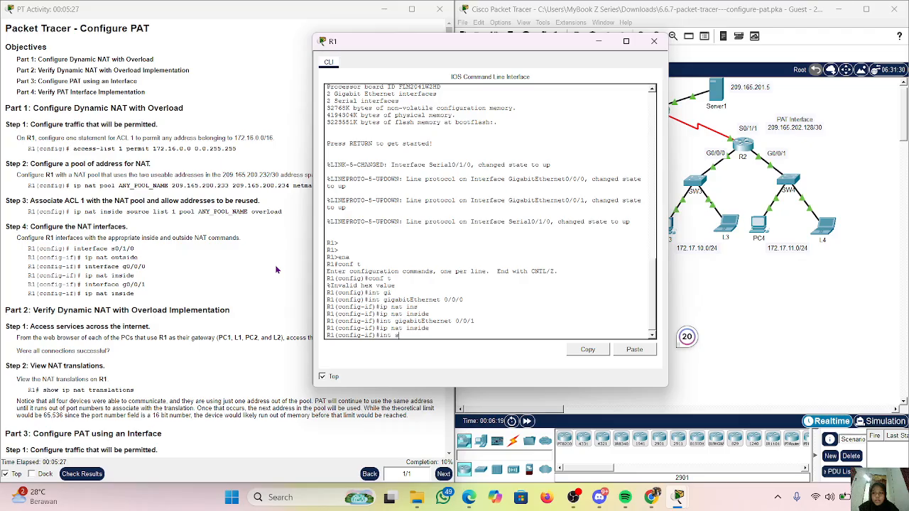
text(0/1/0)
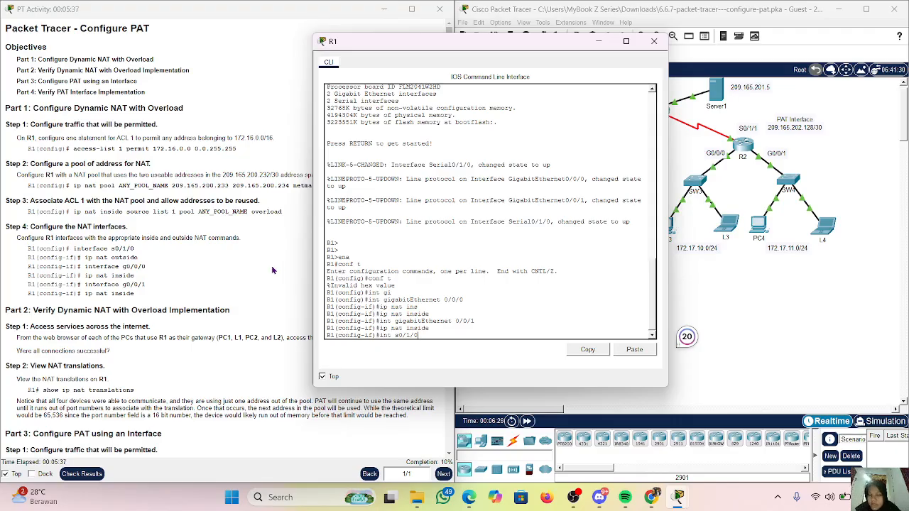
scroll(271, 265, down, 1)
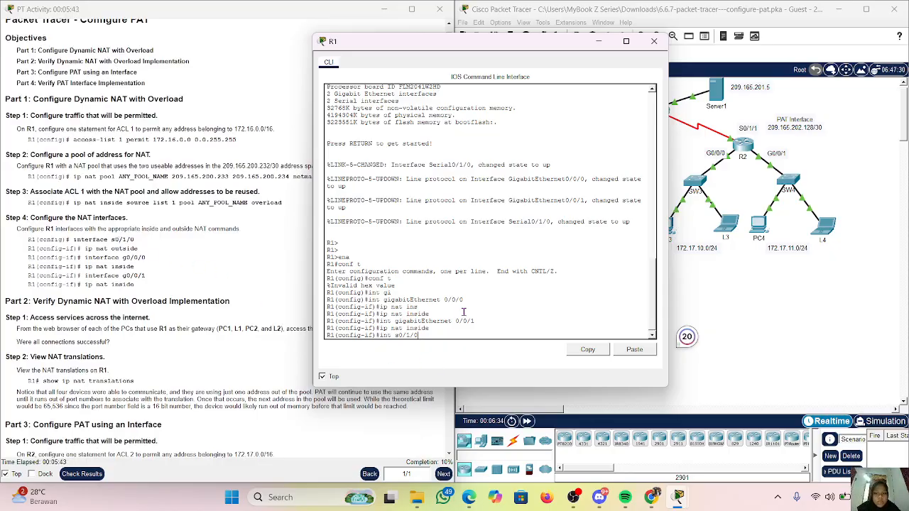
key(Return)
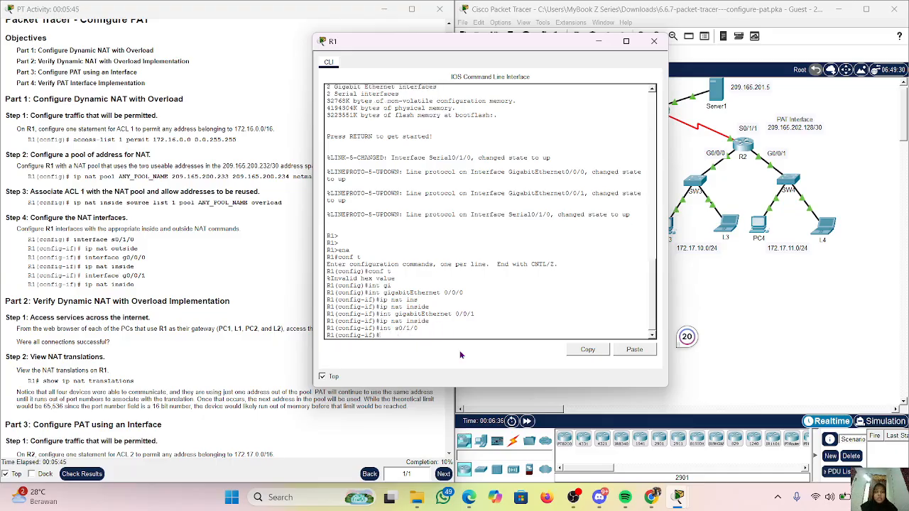
text(ip na)
key(Tab)
text(ou)
key(Tab)
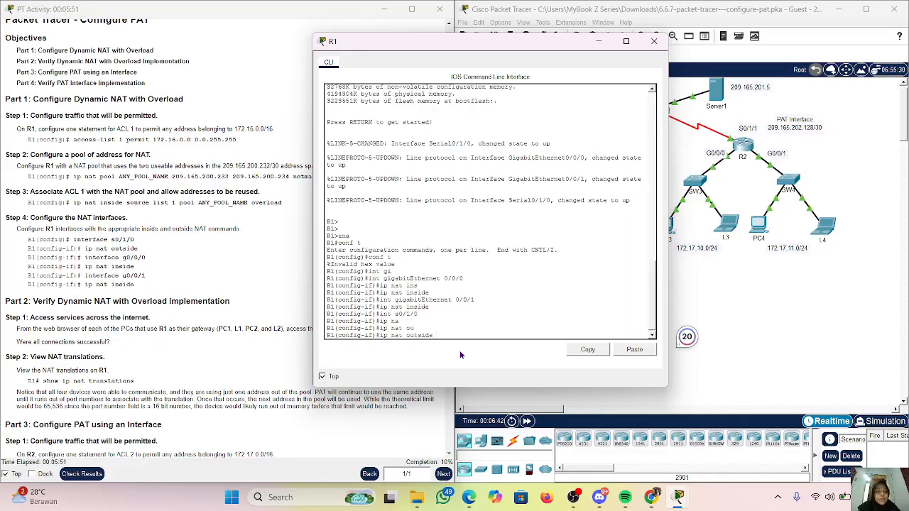
key(Return)
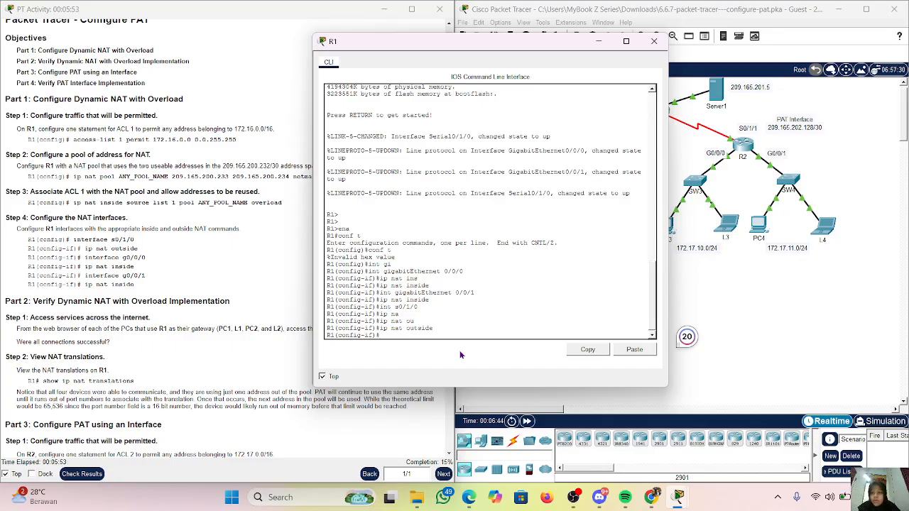
key(Return)
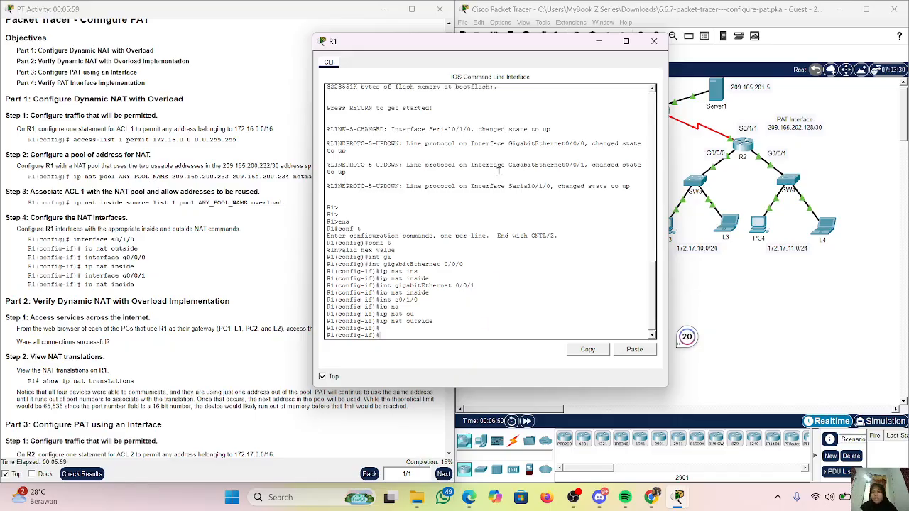
Look through the lab instructions from Part 1 to Part 4 for the remaining configuration tasks
drag(469, 48, 530, 54)
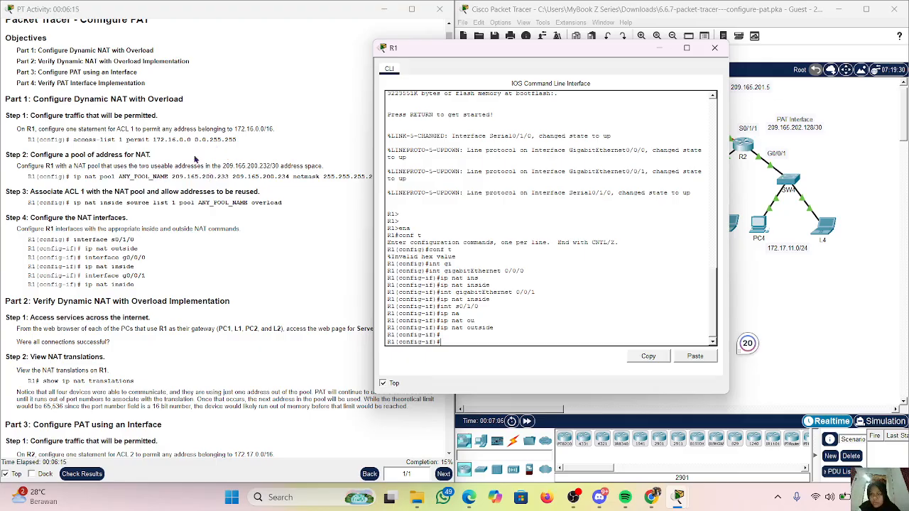
scroll(196, 159, down, 5)
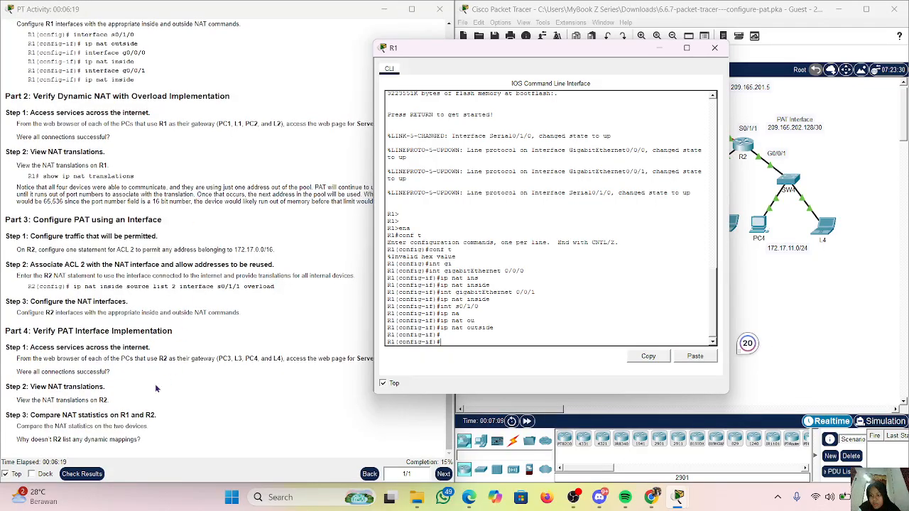
scroll(164, 303, up, 1)
scroll(162, 303, up, 3)
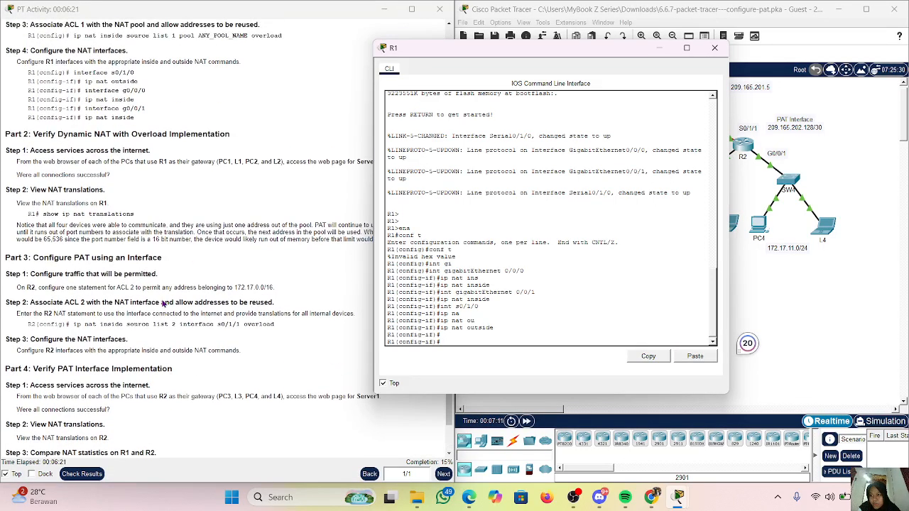
scroll(162, 303, up, 2)
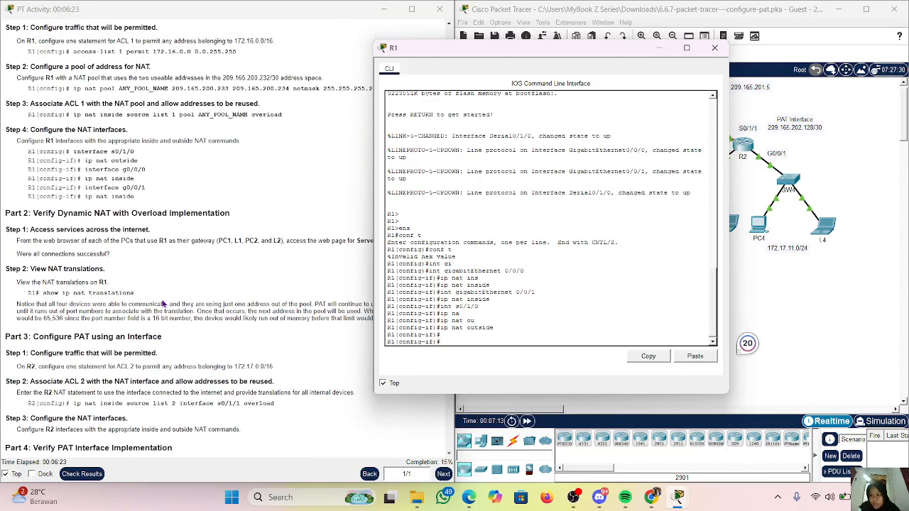
scroll(162, 304, up, 2)
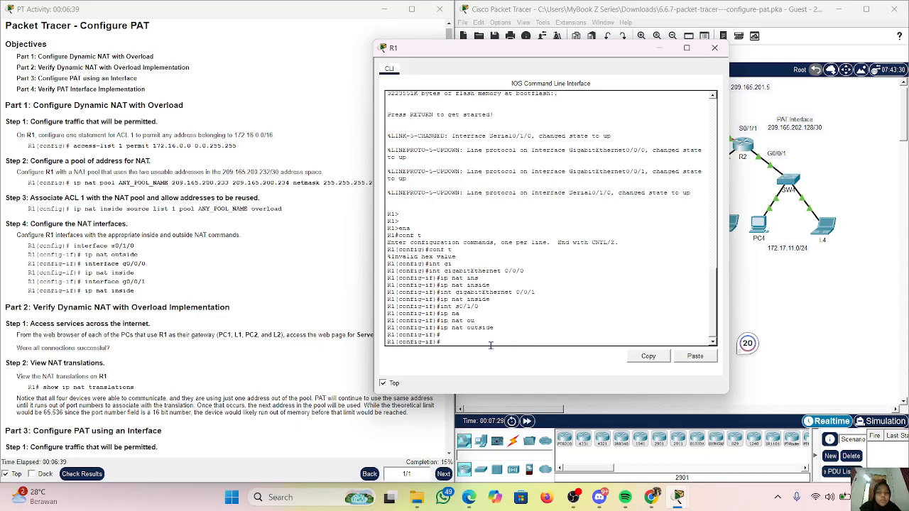
text(ip na)
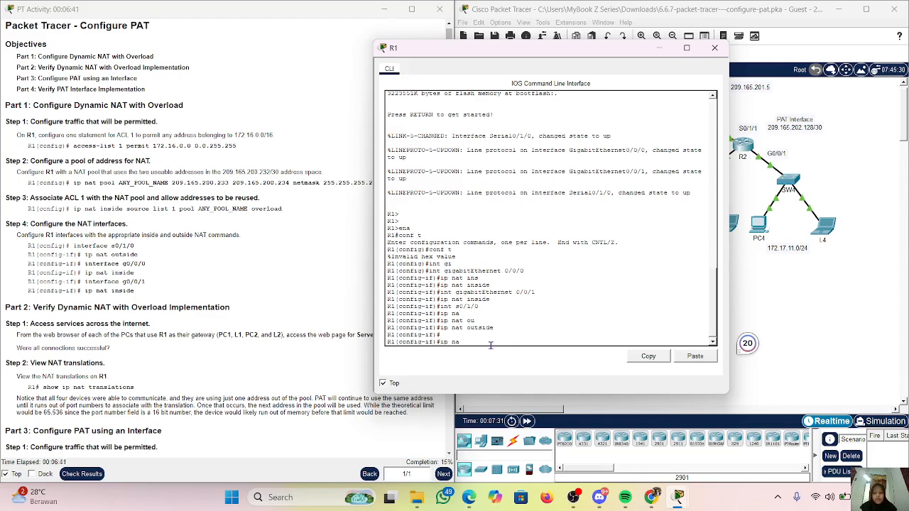
text(t po)
key(Tab)
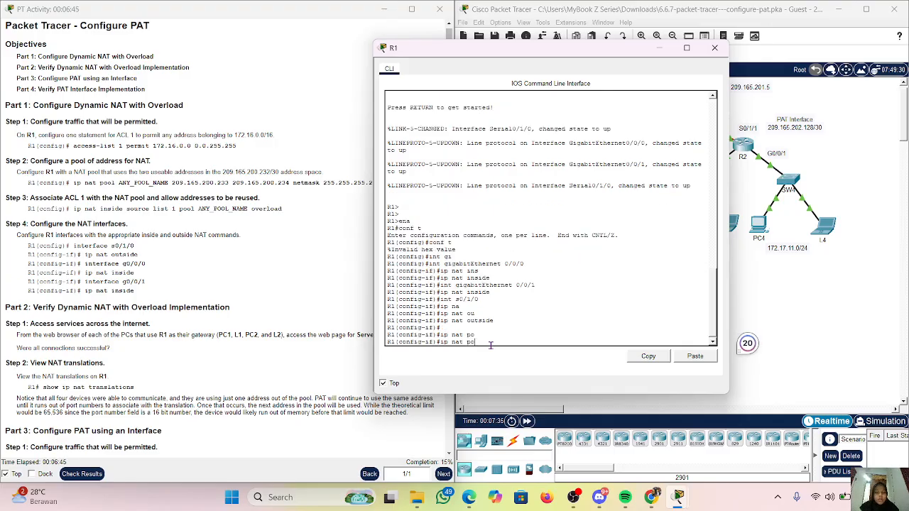
text(o)
key(BackSpace)
key(BackSpace)
key(BackSpace)
key(BackSpace)
key(BackSpace)
key(BackSpace)
key(BackSpace)
key(BackSpace)
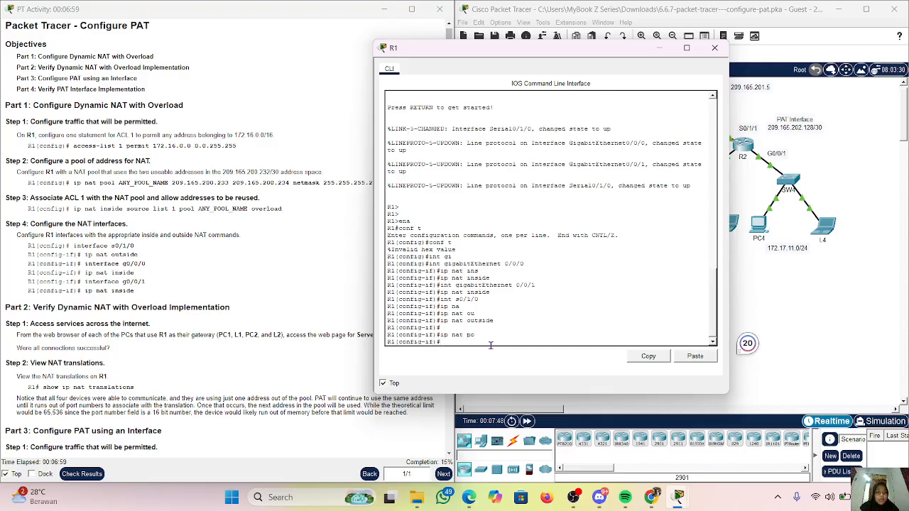
Return R1 from interface configuration to global configuration mode with exit
text(exit)
key(Return)
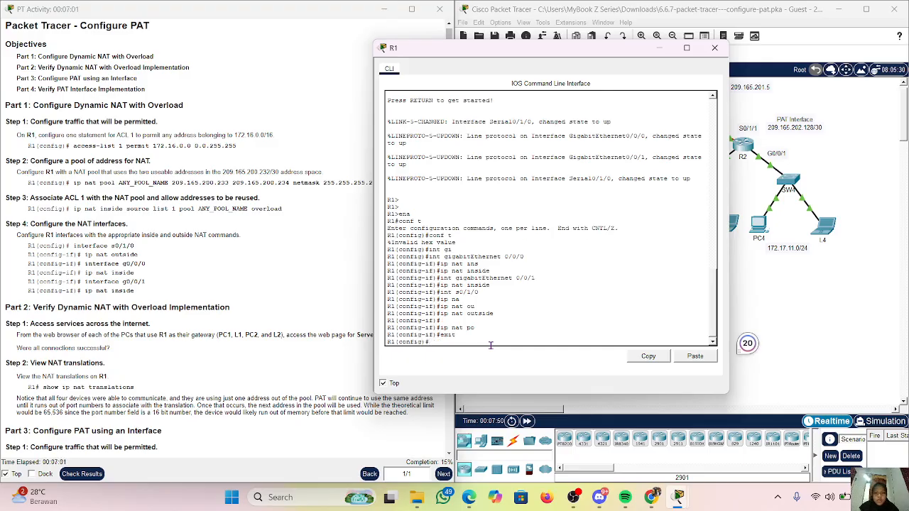
text(ip na)
key(Tab)
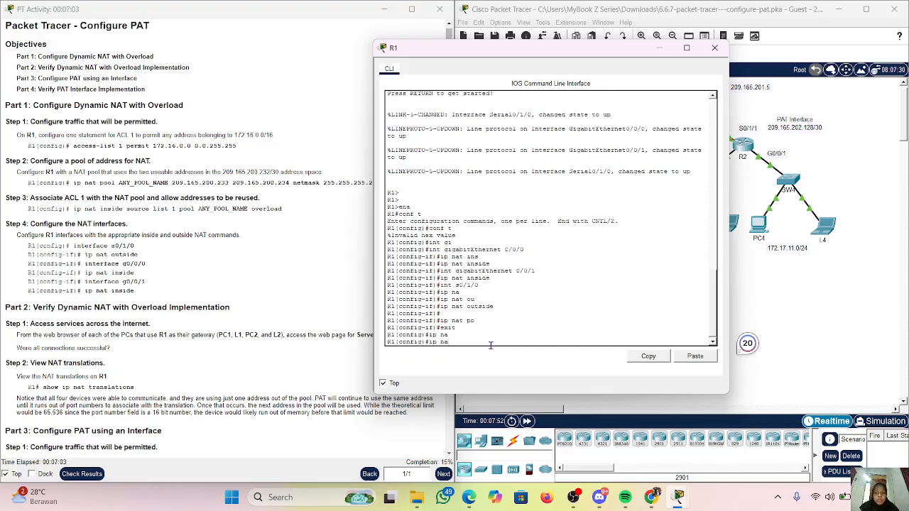
text(t poo)
key(Tab)
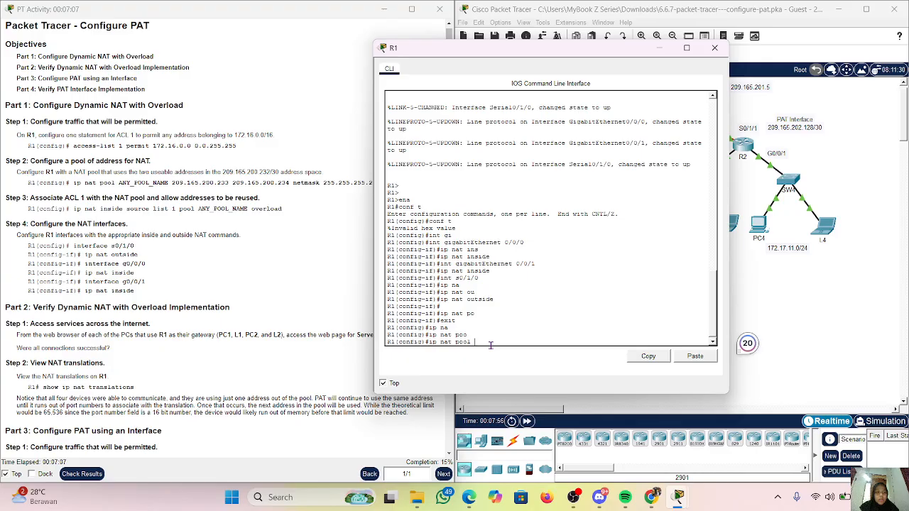
text(DY)
key(Tab)
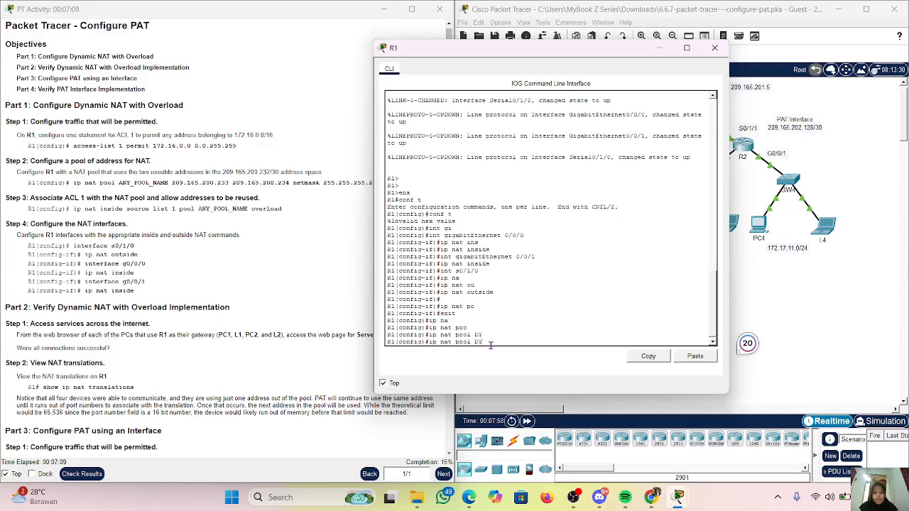
text(NAMIC)
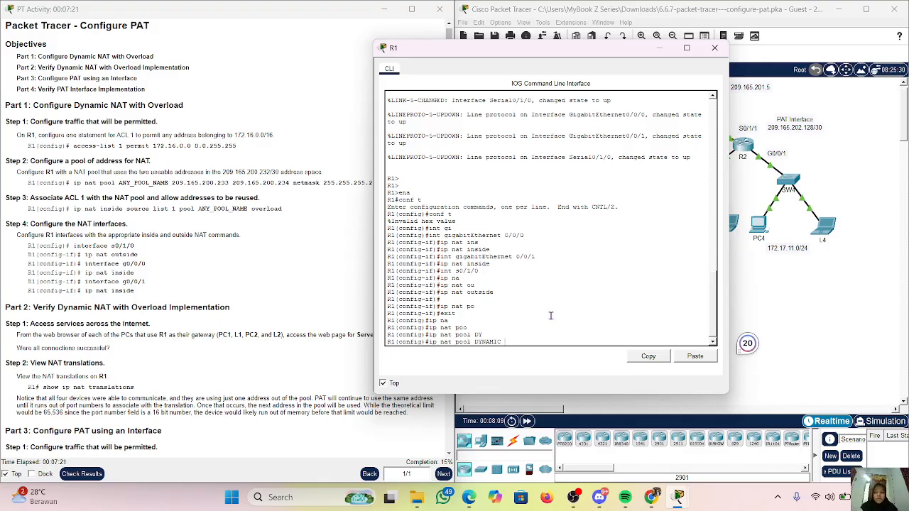
text(209)
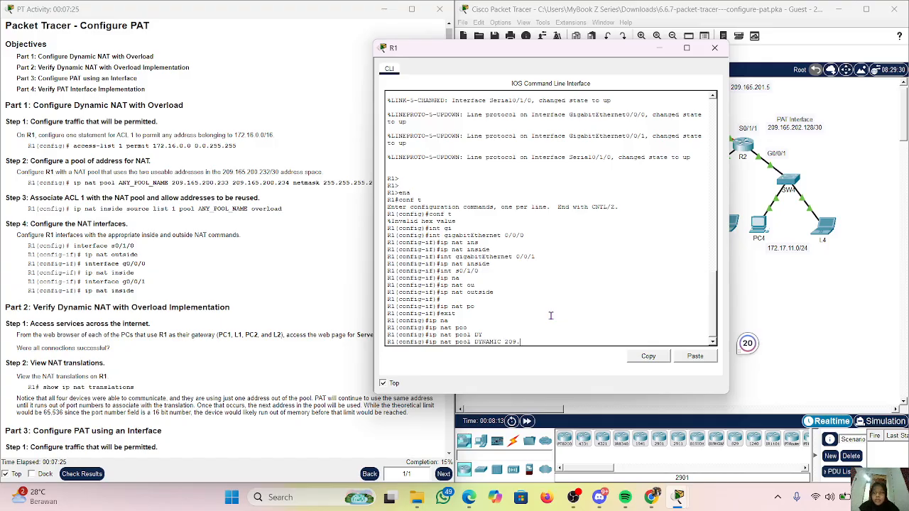
text(.16)
text(5.)
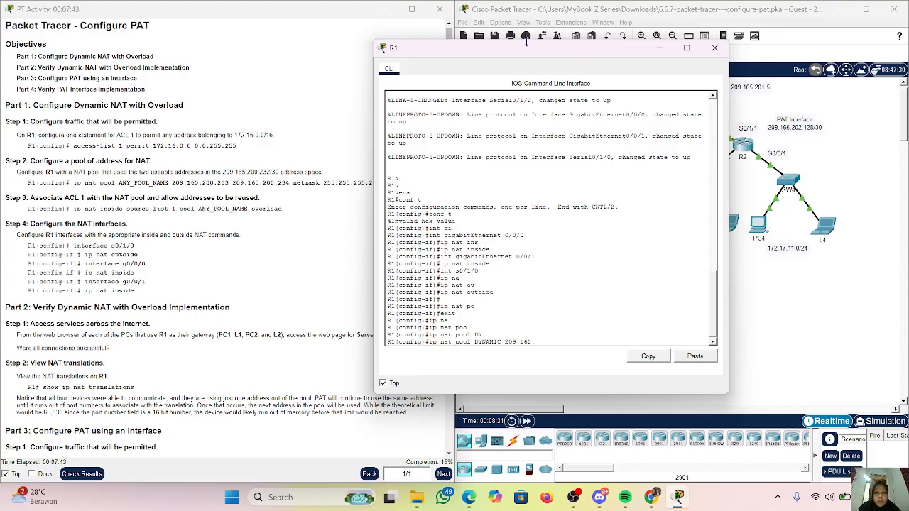
drag(521, 52, 565, 57)
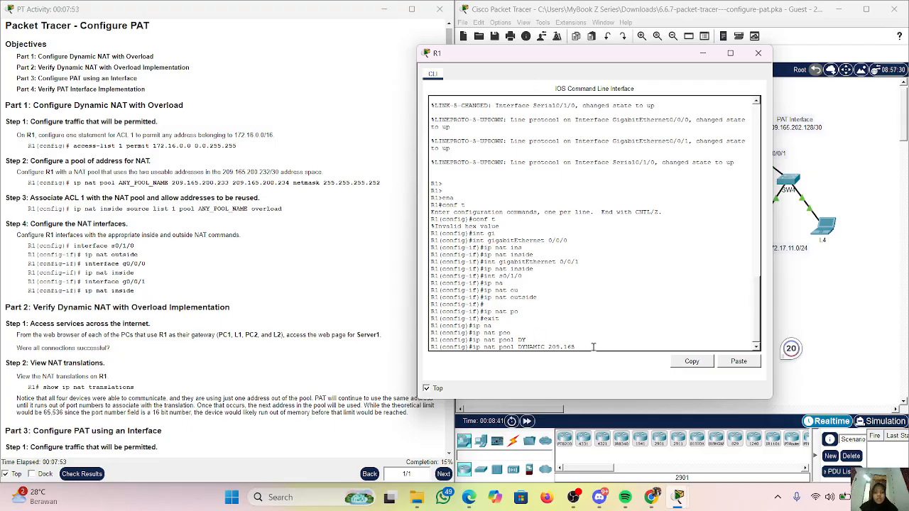
key(BackSpace)
key(BackSpace)
key(BackSpace)
key(BackSpace)
key(BackSpace)
key(BackSpace)
key(BackSpace)
key(BackSpace)
key(BackSpace)
key(BackSpace)
key(BackSpace)
key(BackSpace)
key(BackSpace)
key(BackSpace)
key(BackSpace)
key(BackSpace)
key(BackSpace)
key(BackSpace)
key(BackSpace)
key(BackSpace)
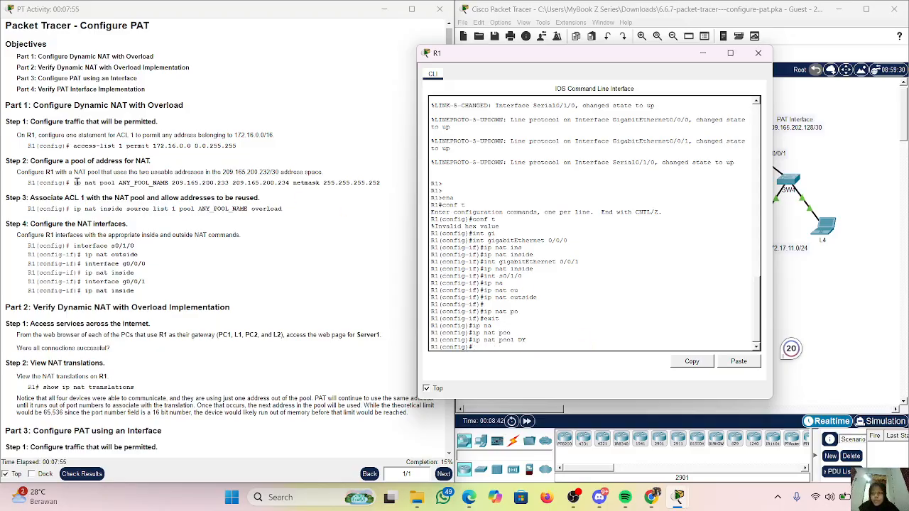
Copy the Step 2 command into R1's CLI and run it: ip nat pool ANY_POOL_NAME 209.165.200.233 209.165.200.234 netmask 255.255.255.252
drag(74, 182, 364, 187)
right_click(363, 187)
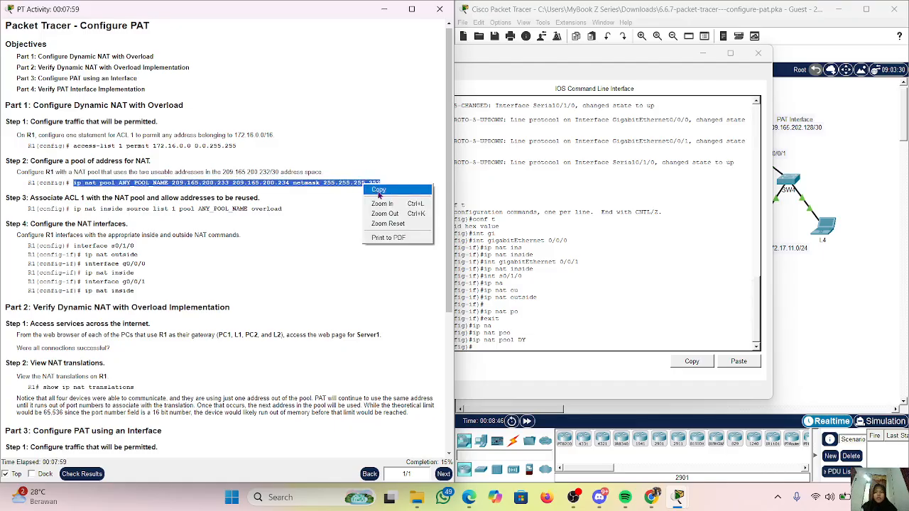
click(378, 190)
click(505, 346)
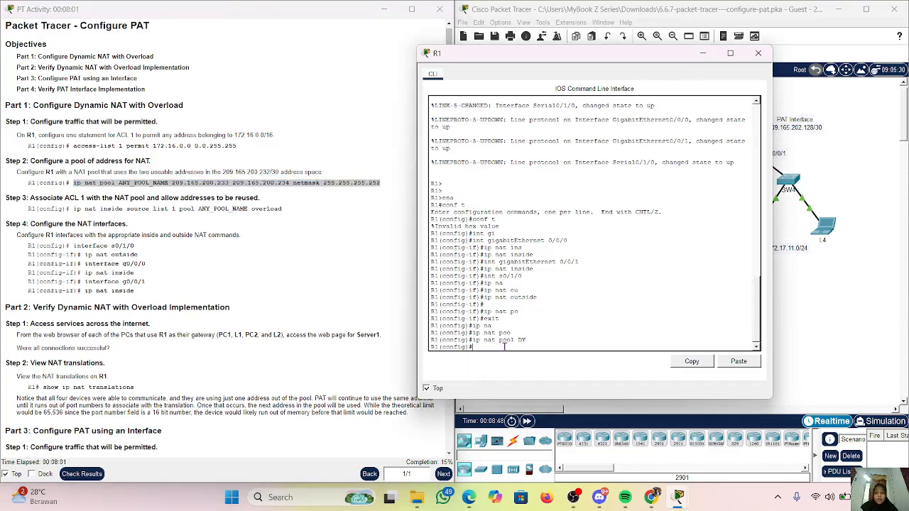
click(738, 362)
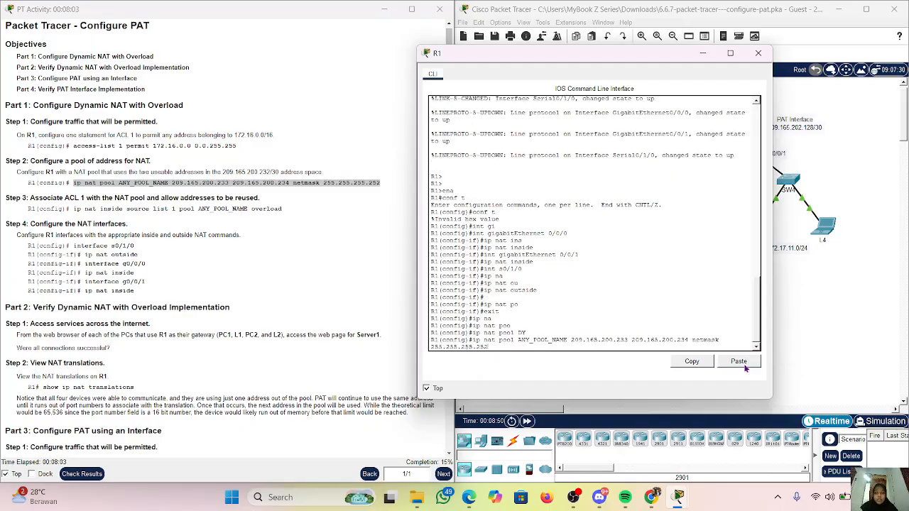
key(Return)
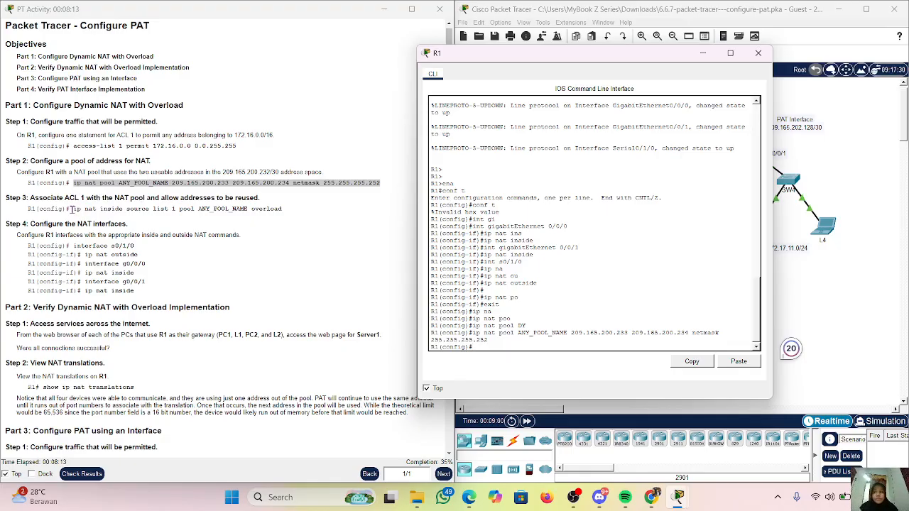
Associate ACL 1 with the NAT pool on R1 using the instructions' command ip nat inside source list 1 pool ANY_POOL_NAME overload
drag(71, 208, 289, 210)
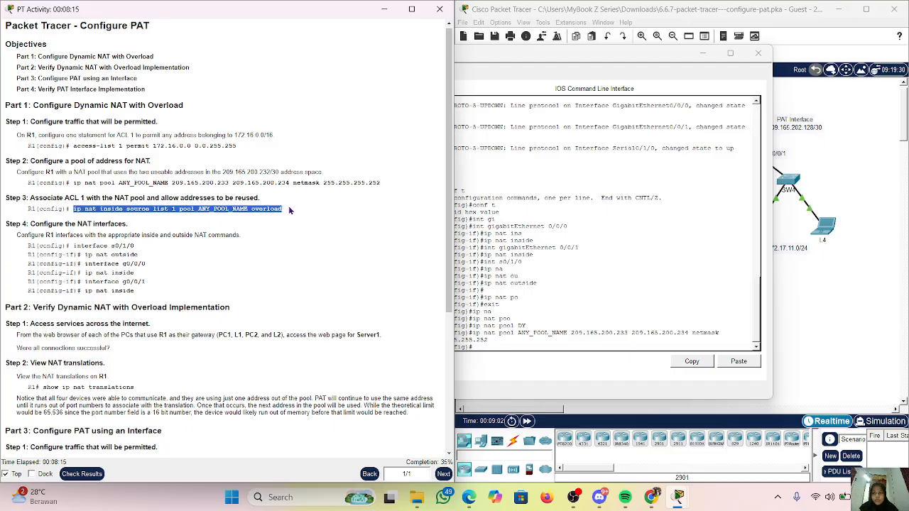
right_click(280, 209)
click(298, 215)
click(497, 347)
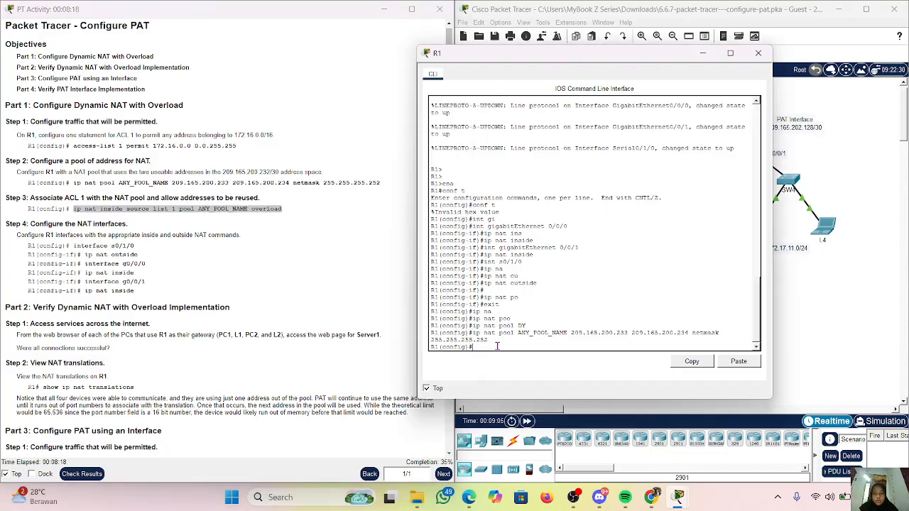
click(738, 361)
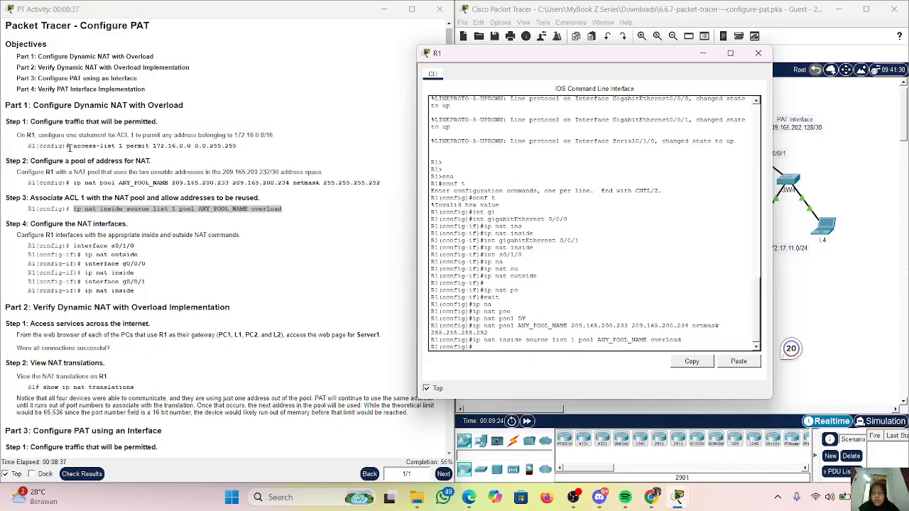
Configure ACL 1 on R1 with the instructions' command access-list 1 permit 172.16.0.0 0.0.255.255
drag(72, 147, 244, 151)
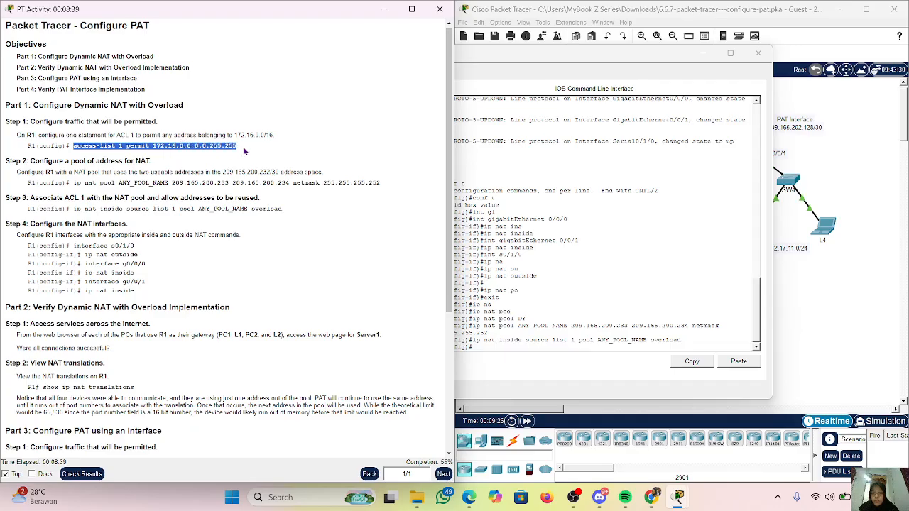
right_click(244, 151)
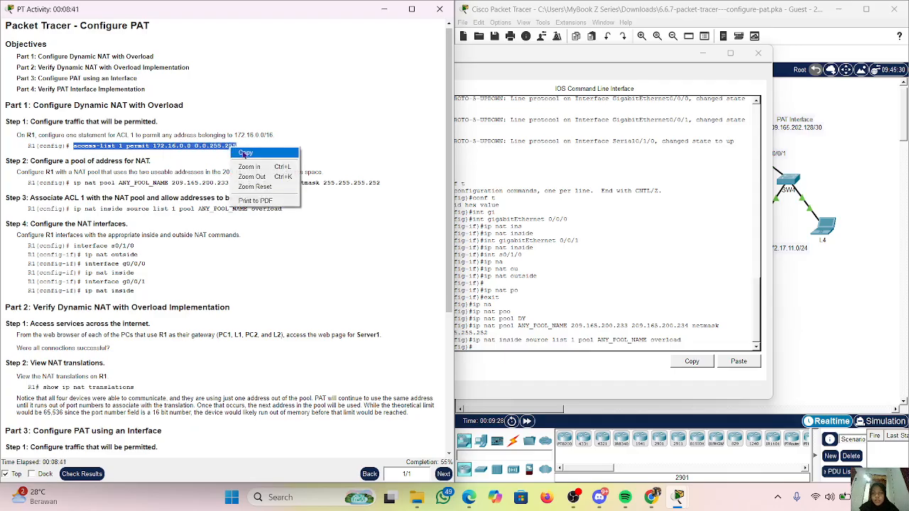
click(246, 153)
click(486, 348)
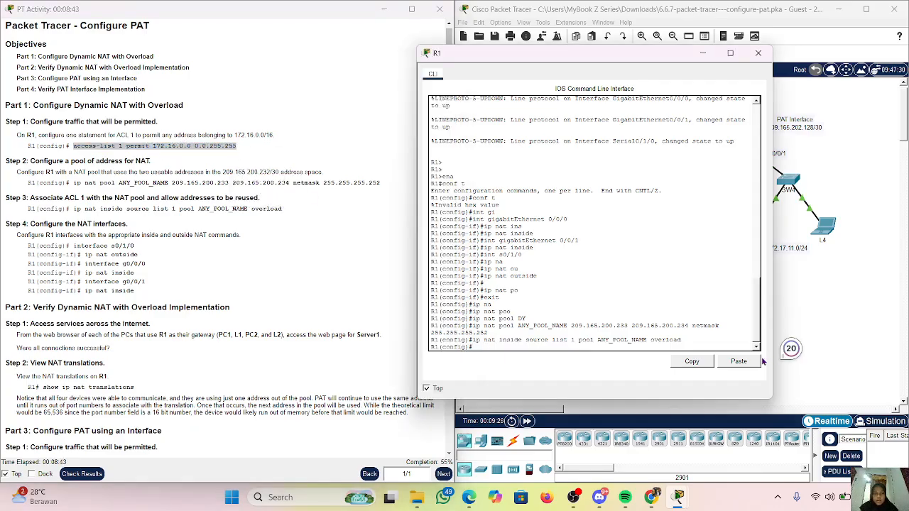
click(739, 361)
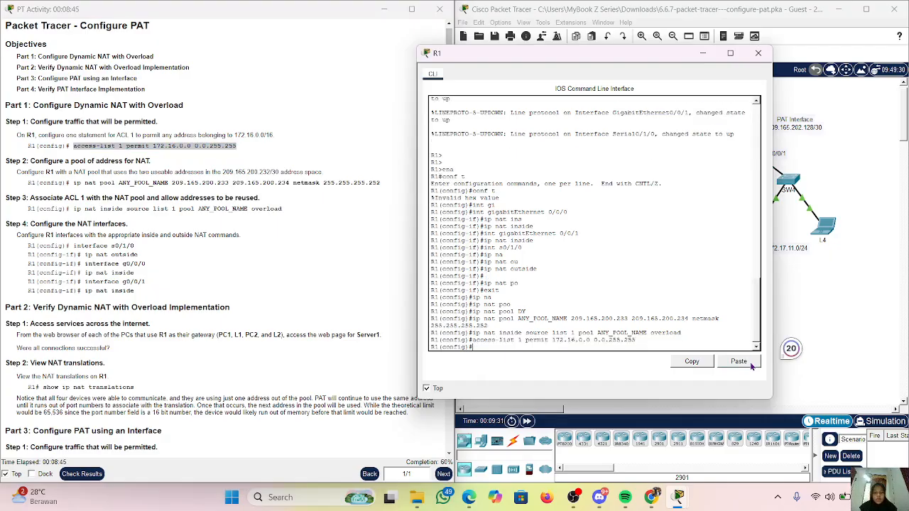
Leave R1's configuration mode with END and minimize its CLI window
text(END)
key(Return)
key(Return)
key(Return)
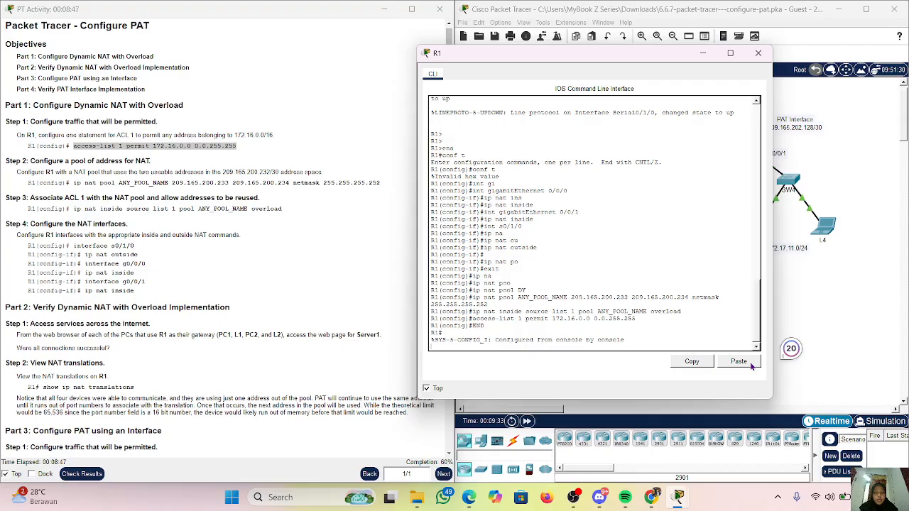
key(Return)
key(Return)
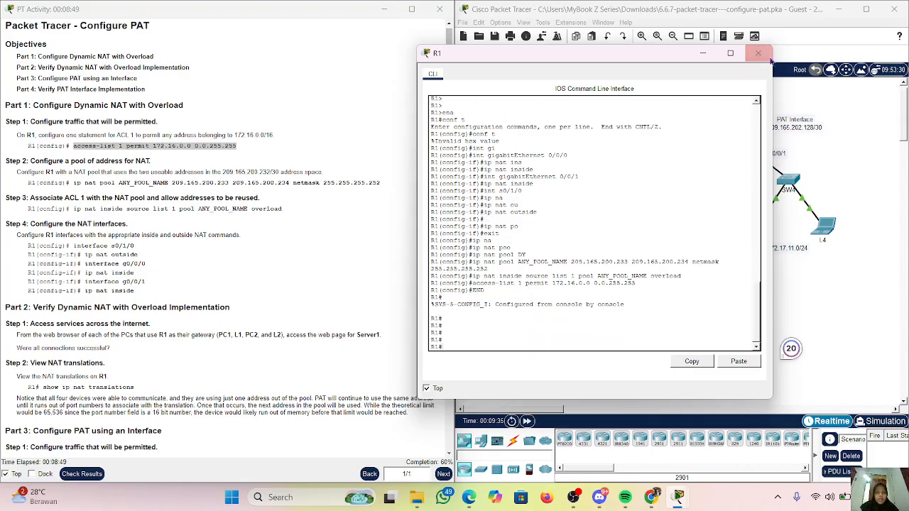
click(702, 54)
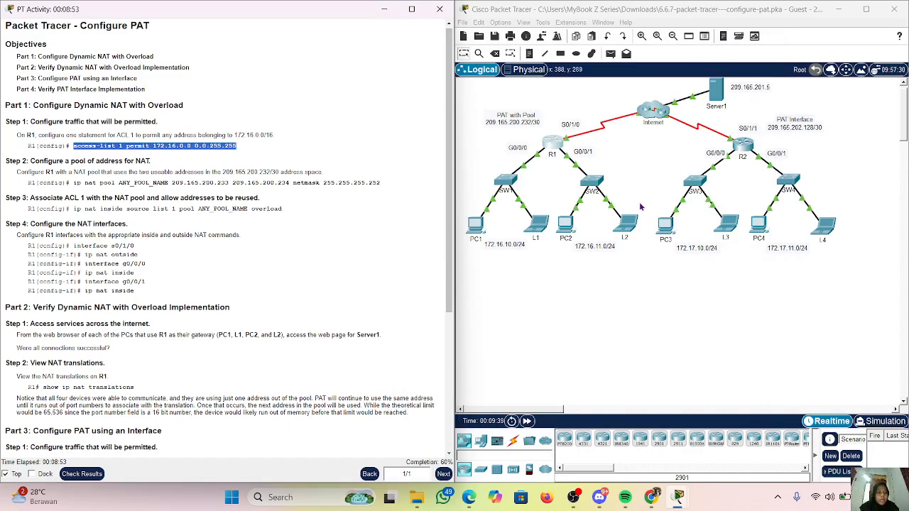
Read the Part 3 and Part 4 instructions for configuring and verifying PAT on R2, leaving R1's CLI window minimized
click(553, 143)
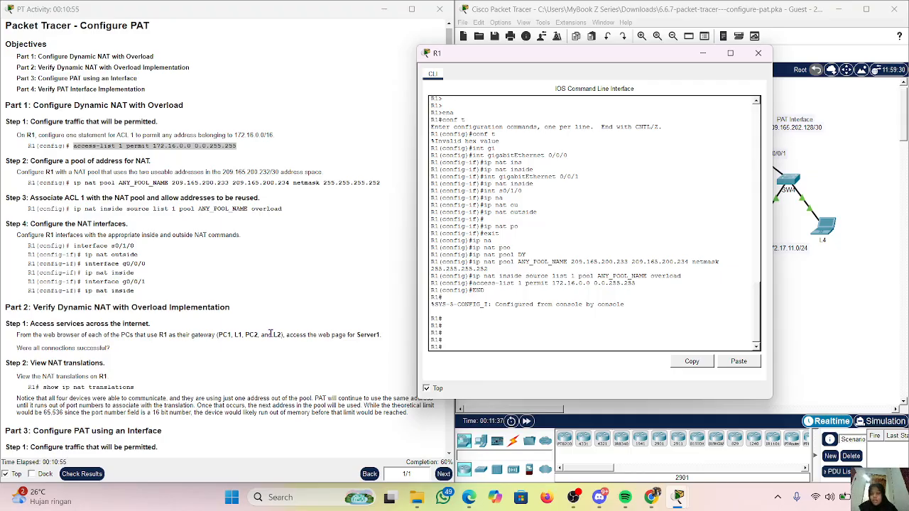
scroll(270, 323, down, 3)
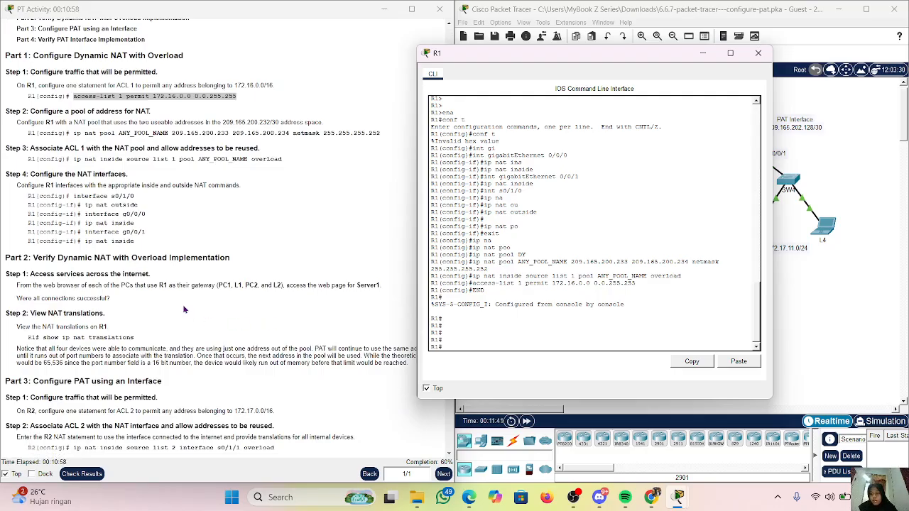
scroll(181, 298, down, 10)
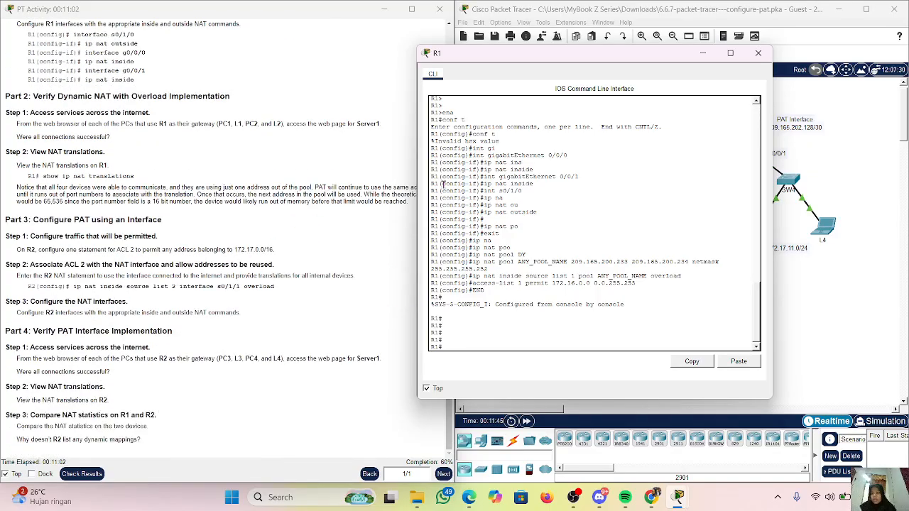
click(703, 53)
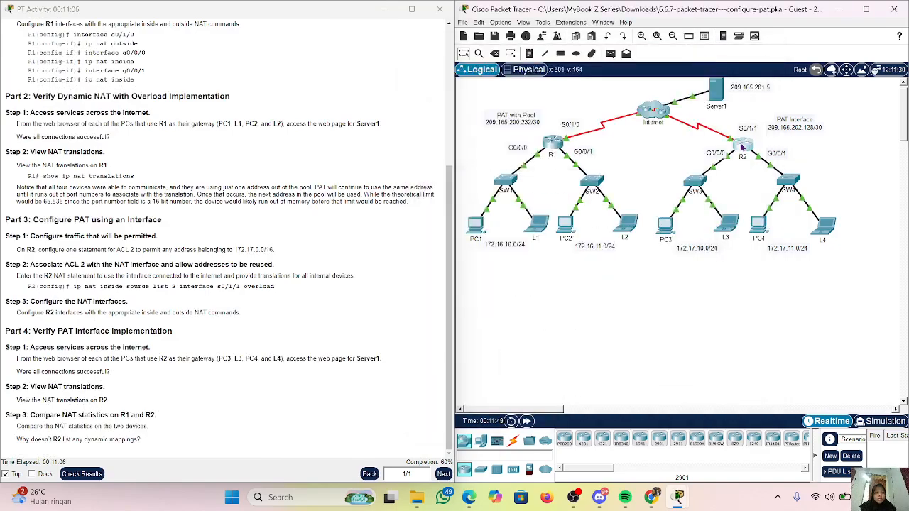
Open R2's CLI window, set it to stay on top over the instructions, and minimize it
click(742, 147)
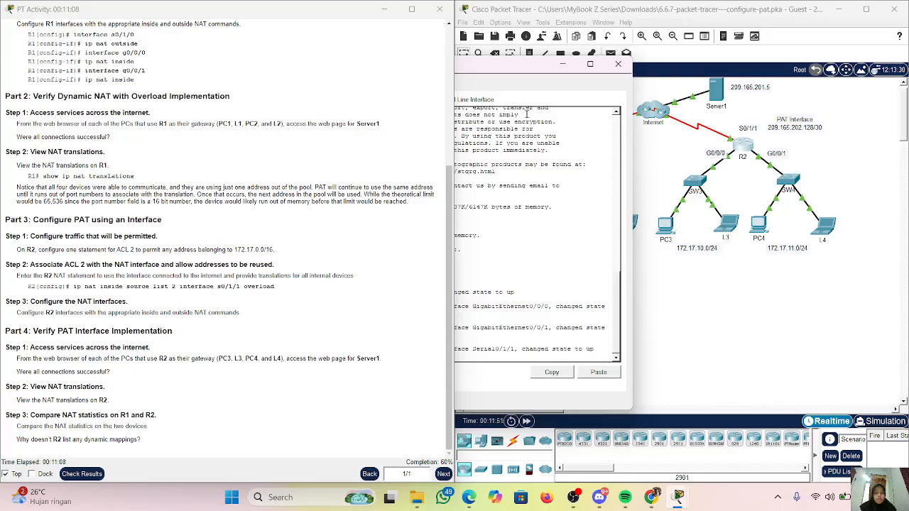
drag(491, 71, 686, 83)
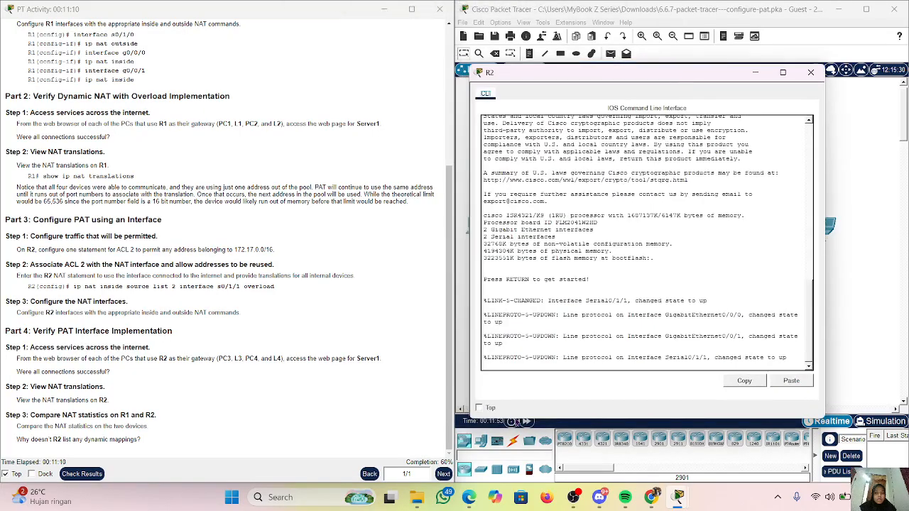
click(479, 409)
drag(570, 76, 435, 74)
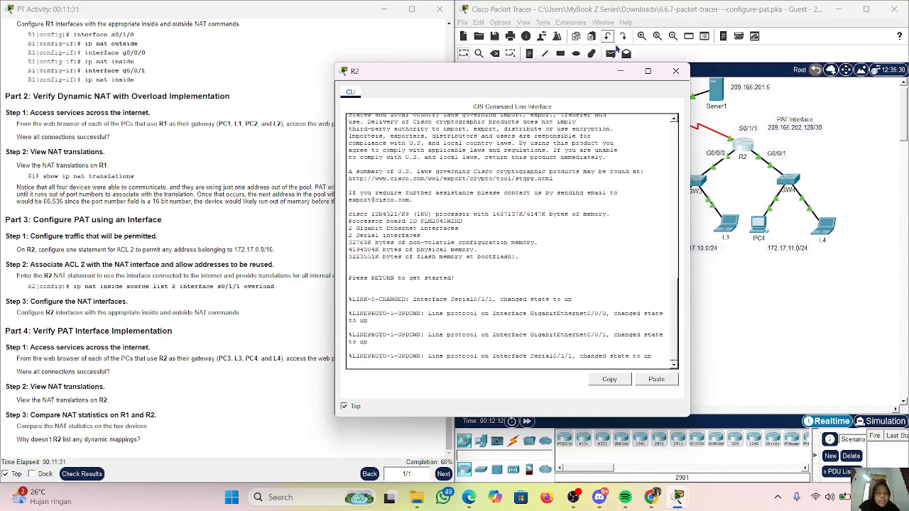
click(620, 72)
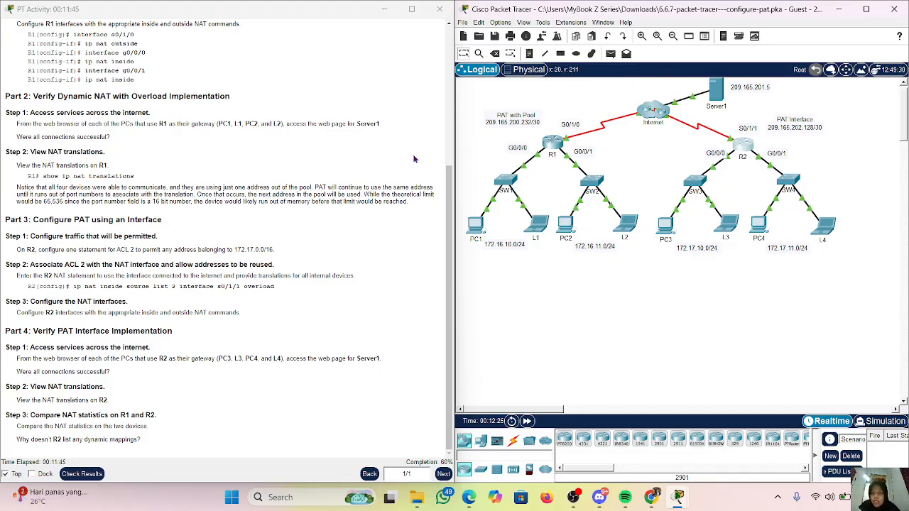
Open Server1's web page at 209.165.201.5 in PC1's web browser, keeping PC1's window on top, and minimize it
click(475, 227)
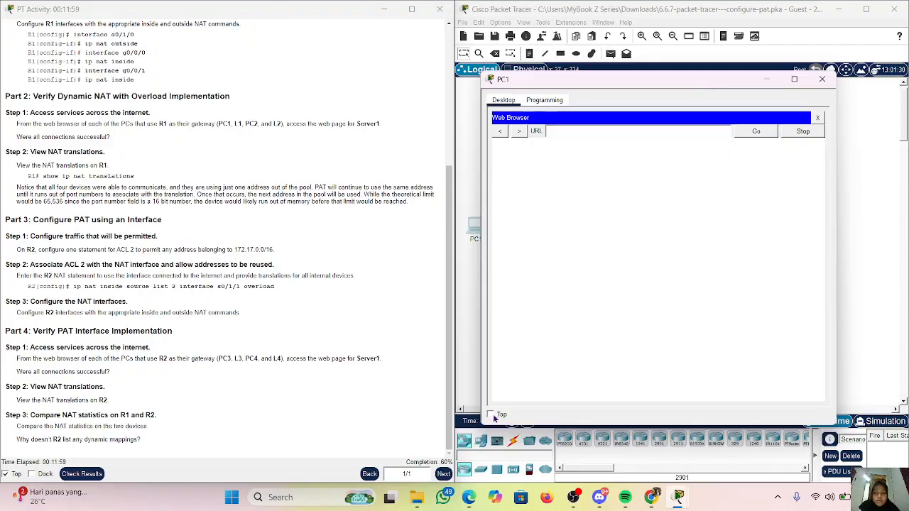
click(492, 415)
drag(621, 85, 405, 91)
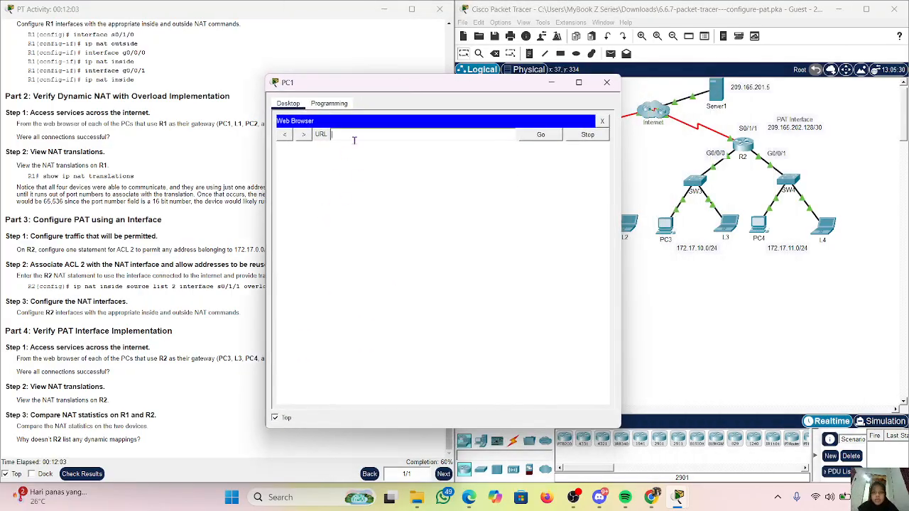
text(209)
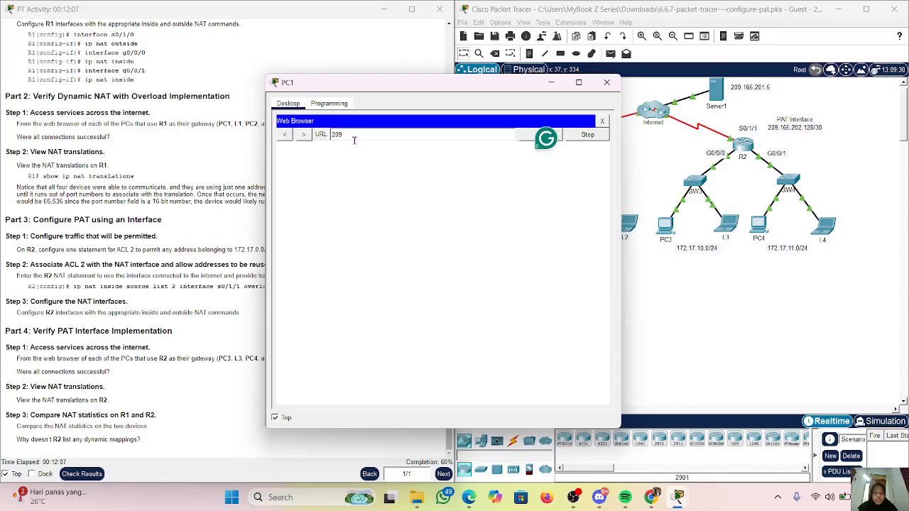
text(.16)
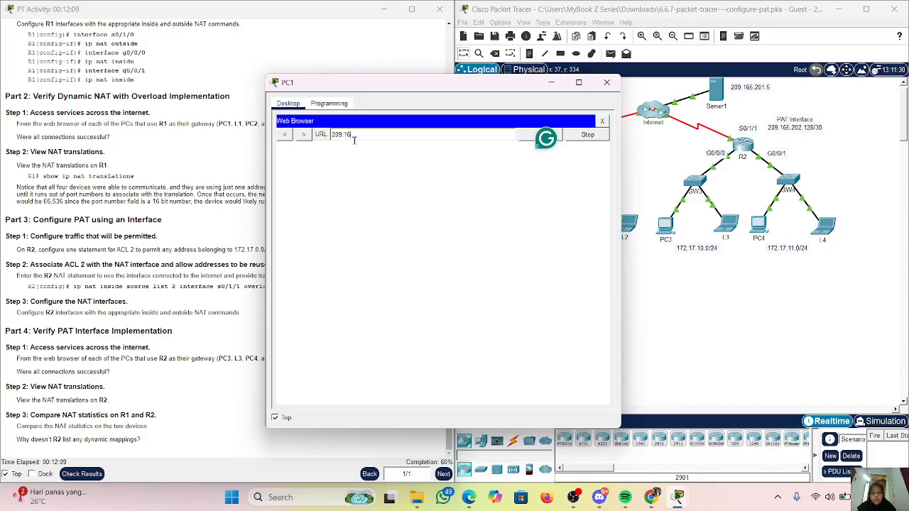
text(5)
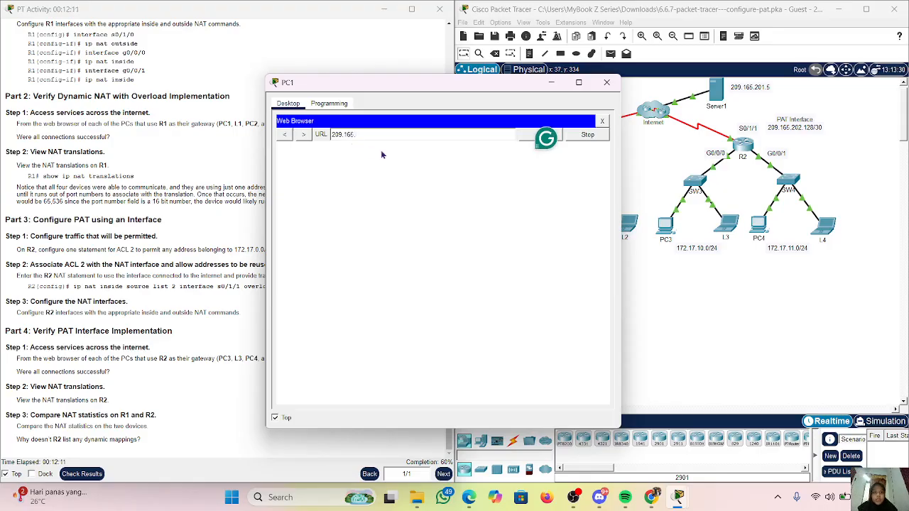
text(.201.5)
click(533, 139)
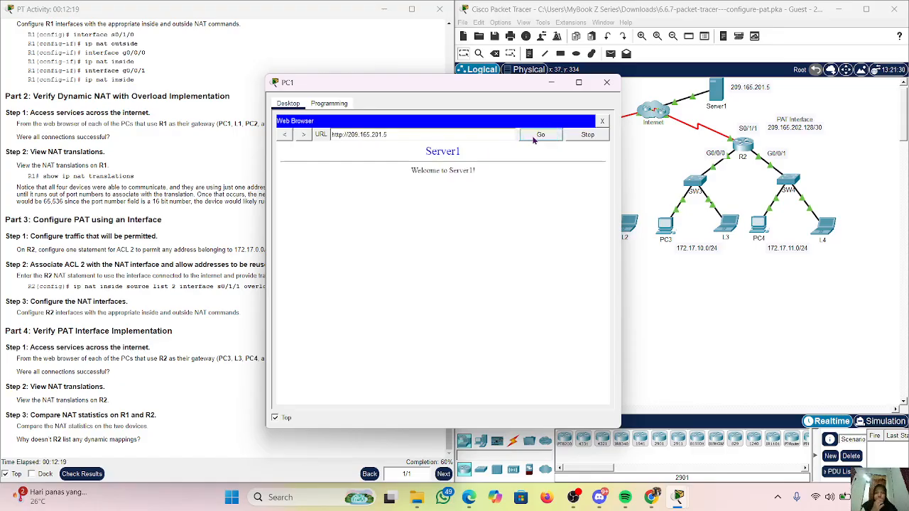
click(551, 83)
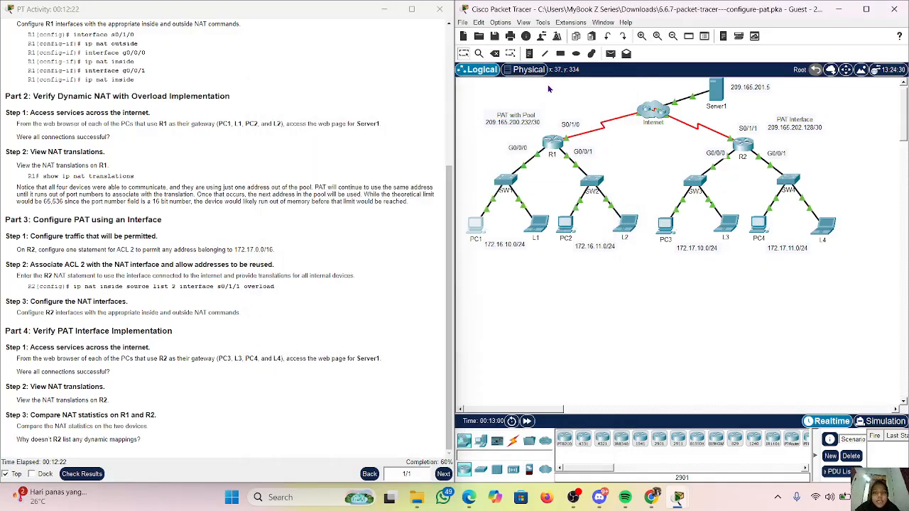
Copy the address 209.165.201.5 from PC1's web browser and minimize PC1's window
click(481, 226)
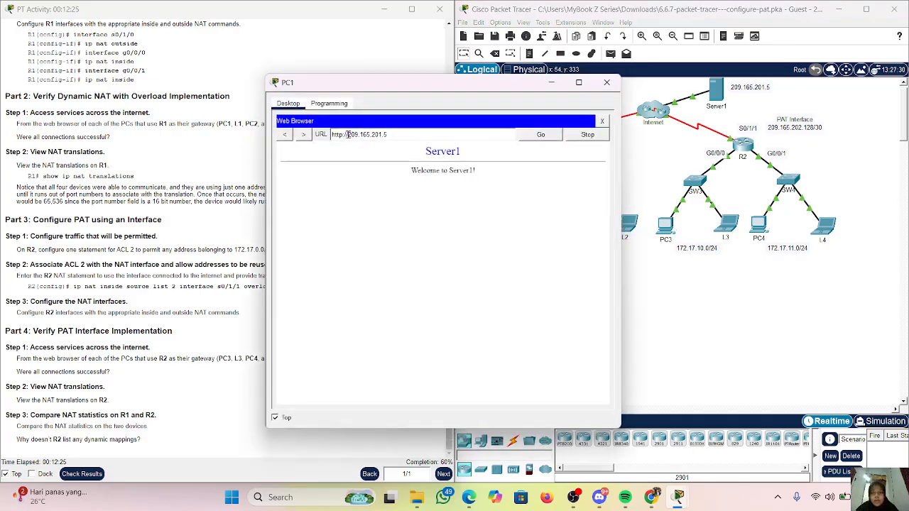
drag(348, 134, 394, 132)
key(ctrl+c)
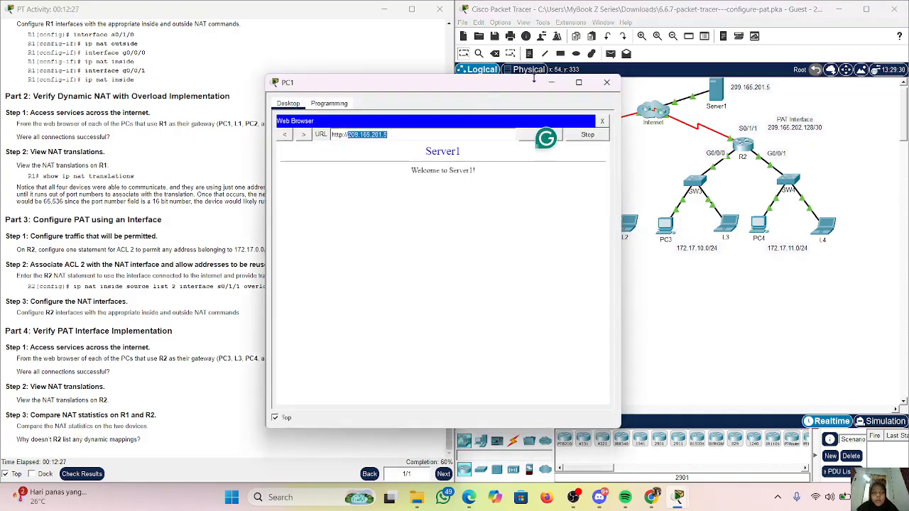
click(550, 82)
Request Server1's web page from L1's web browser using the copied address 209.165.201.5, and minimize L1's window
click(537, 226)
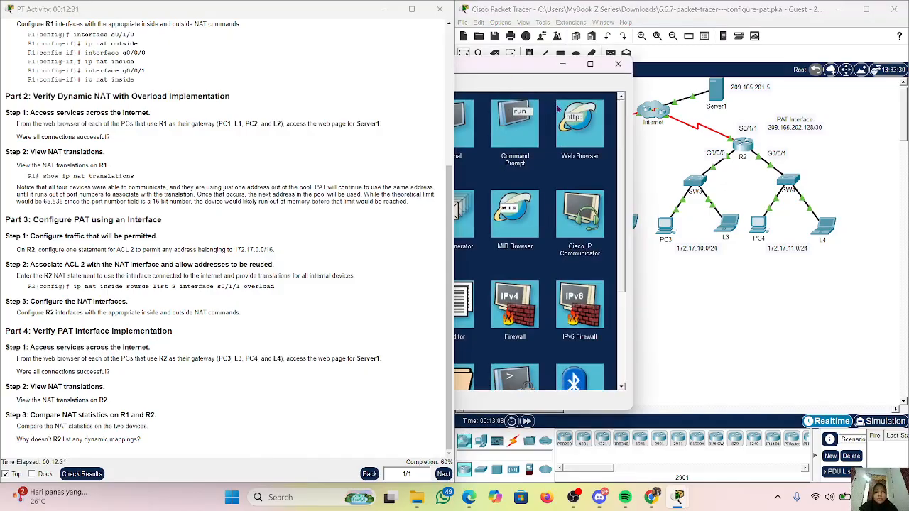
click(597, 139)
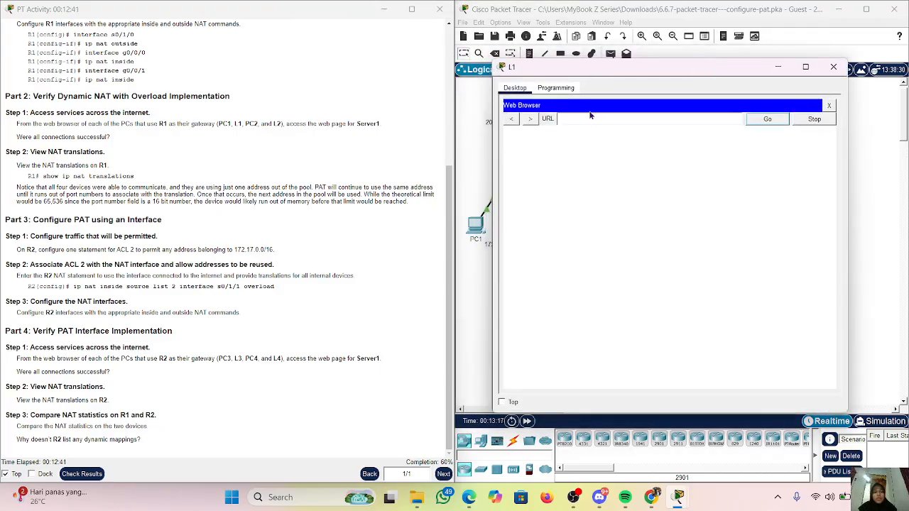
click(585, 119)
key(ctrl+v)
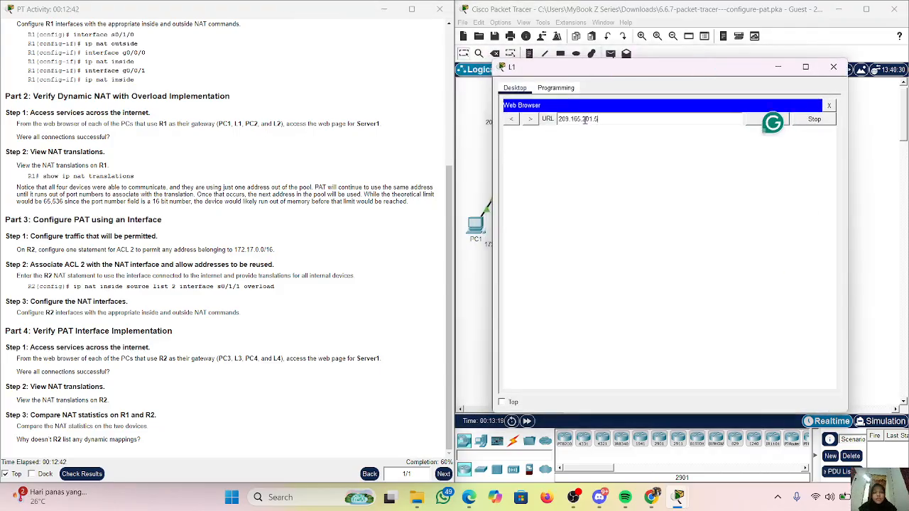
click(767, 119)
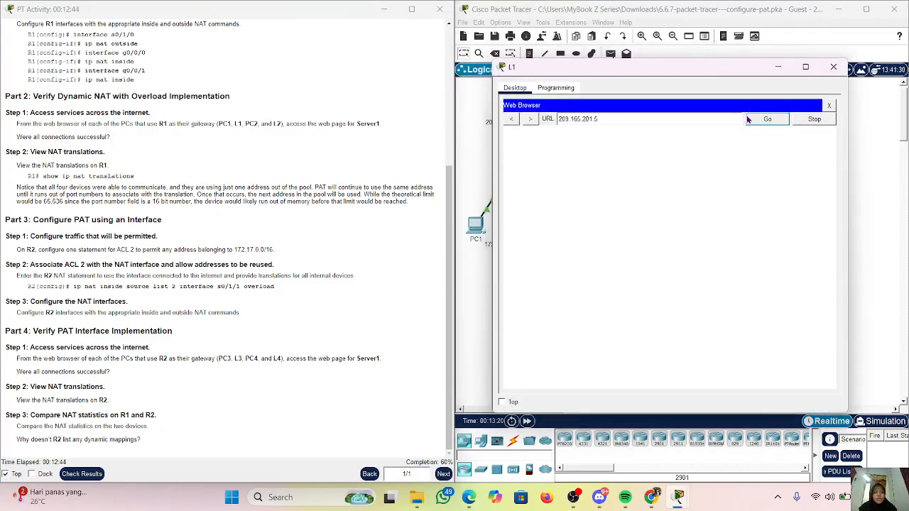
click(777, 67)
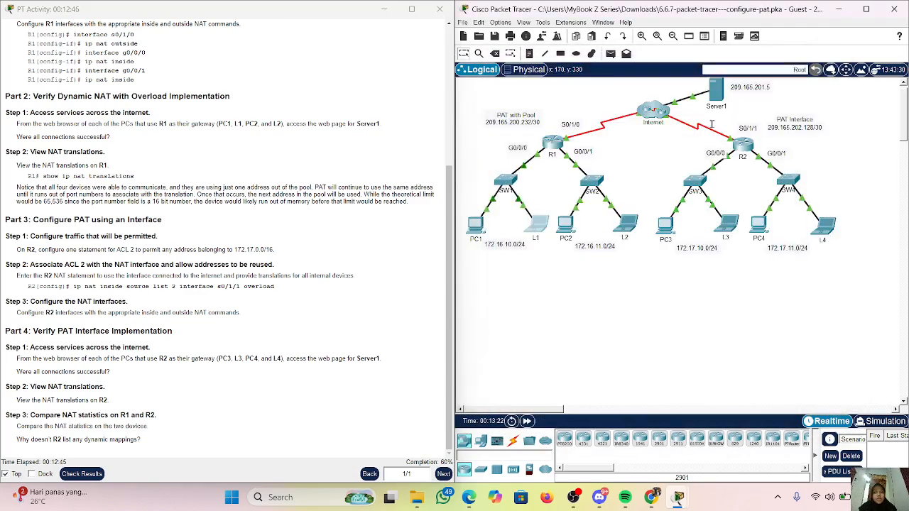
Request Server1's web page from PC2's web browser at 209.165.201.5 and minimize PC2's window
click(562, 228)
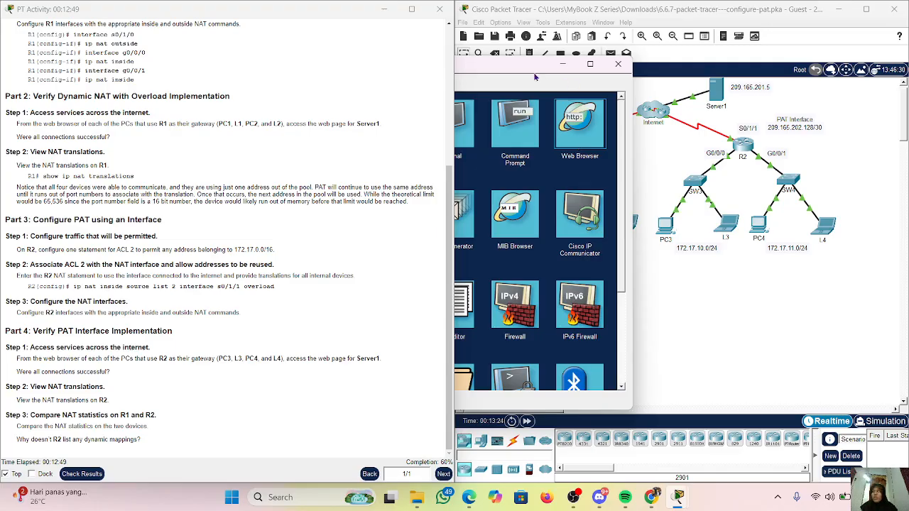
drag(461, 65, 623, 90)
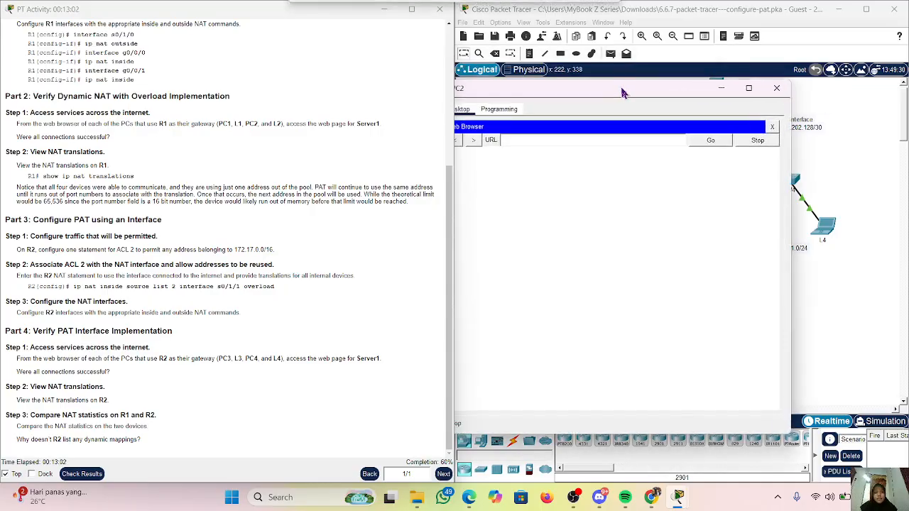
click(535, 140)
key(ctrl+v)
click(709, 140)
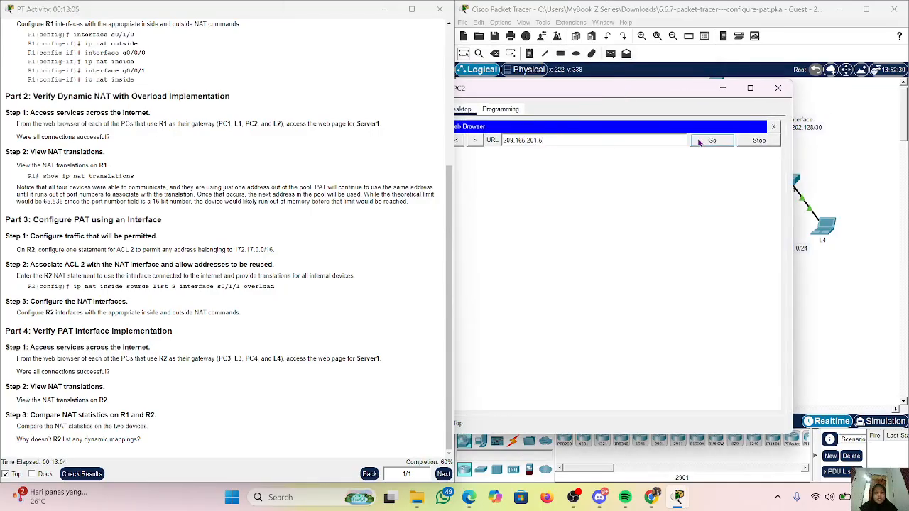
click(724, 89)
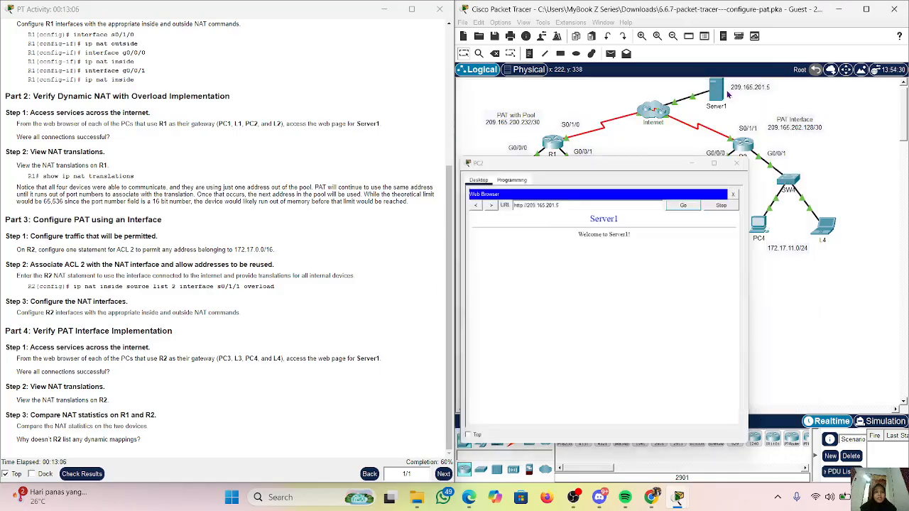
Request Server1's web page from L2's web browser at 209.165.201.5 and minimize L2's window
click(622, 230)
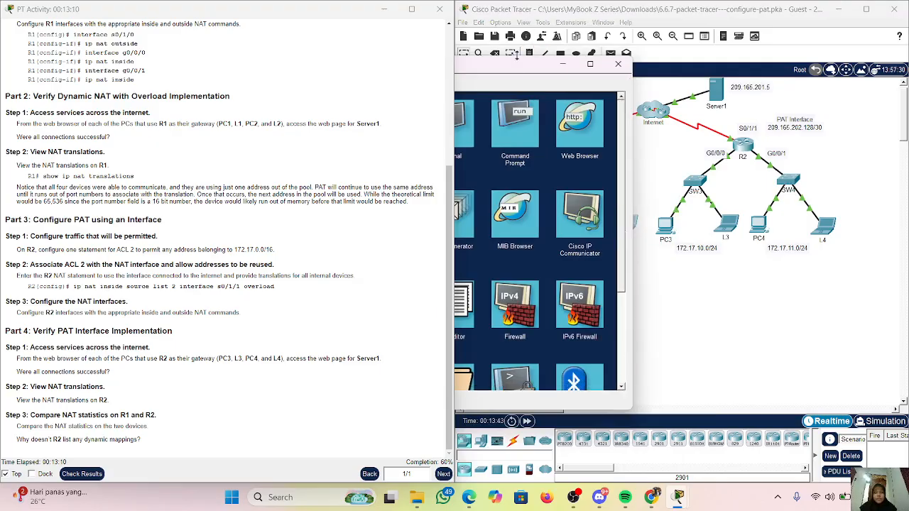
drag(513, 71, 659, 69)
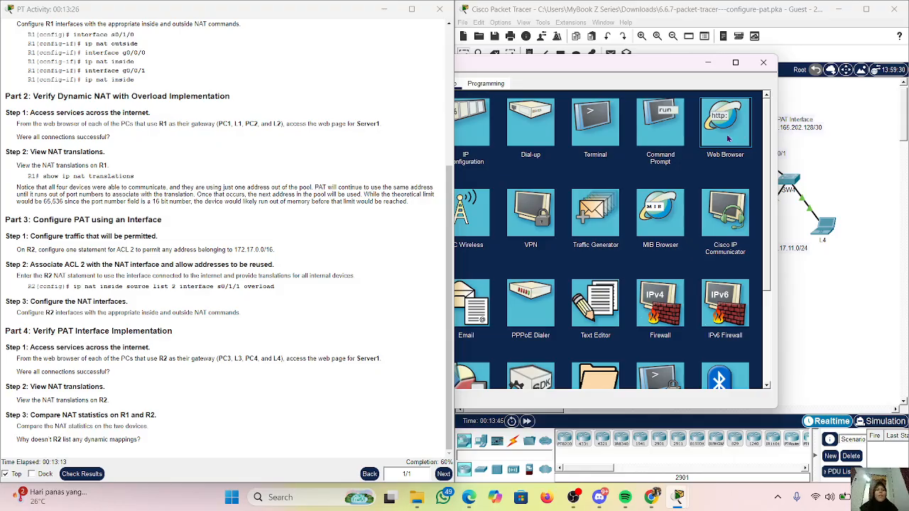
click(727, 141)
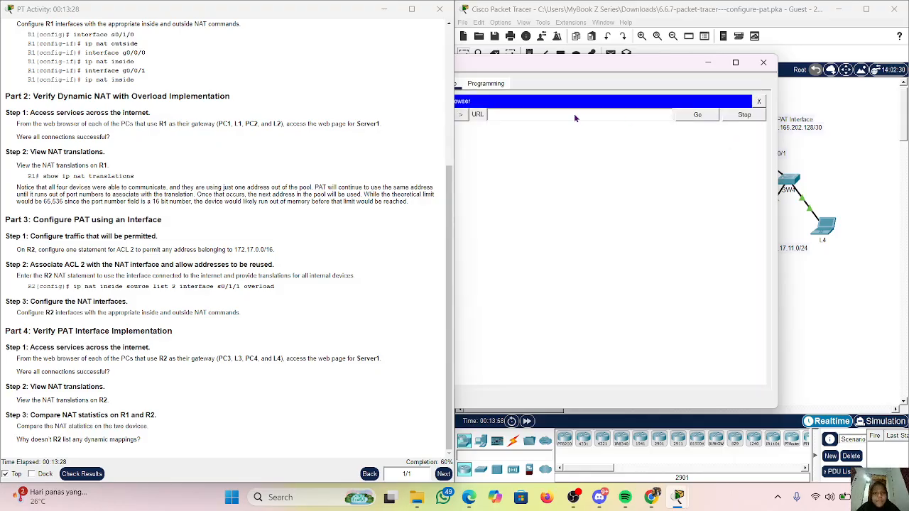
text(http://209.165.201.5)
click(698, 115)
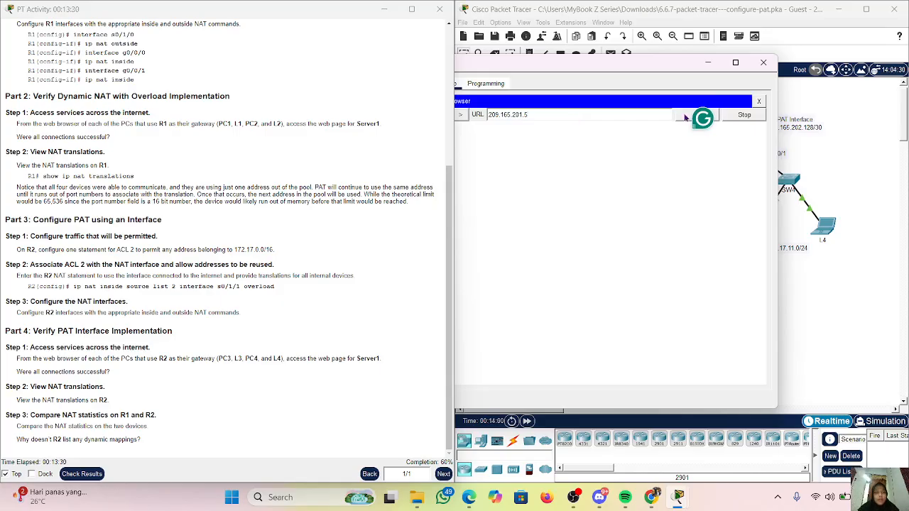
click(705, 63)
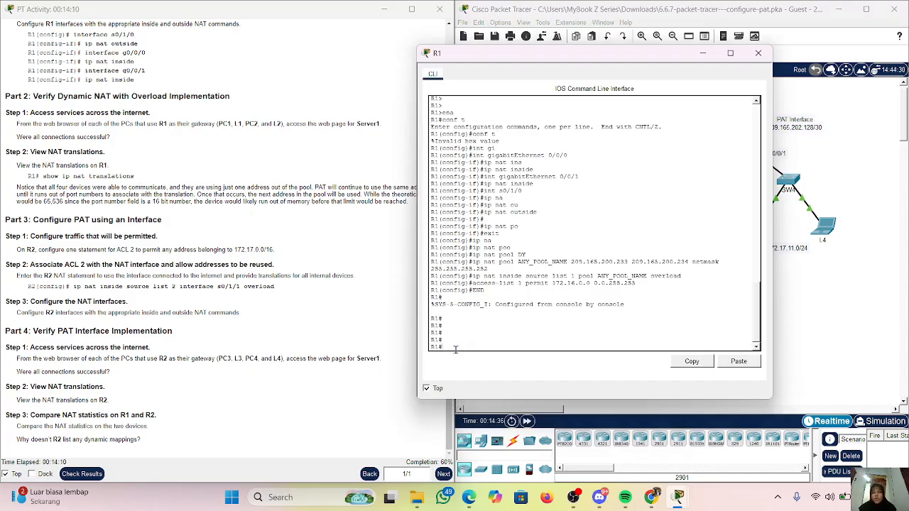
Display R1's NAT translations with show ip nat translations, and minimize R1's CLI window
text(SHO)
key(Tab)
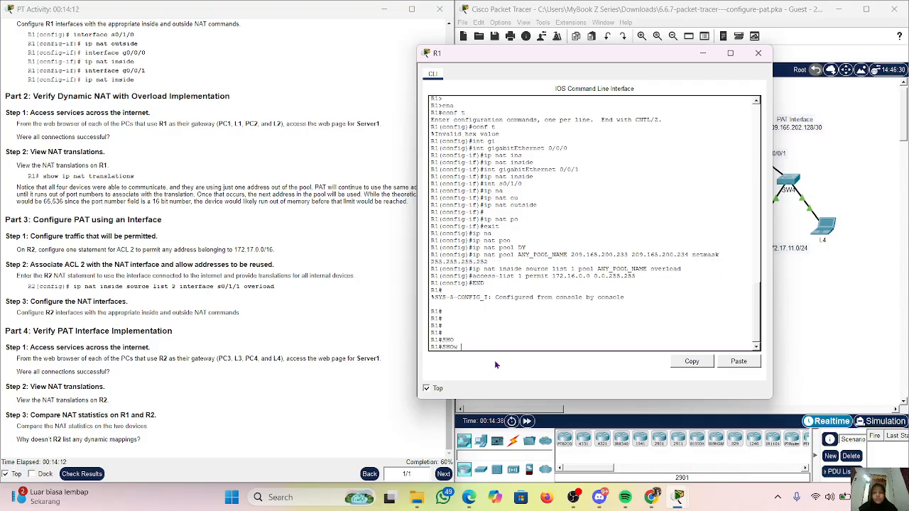
text(W IP NA)
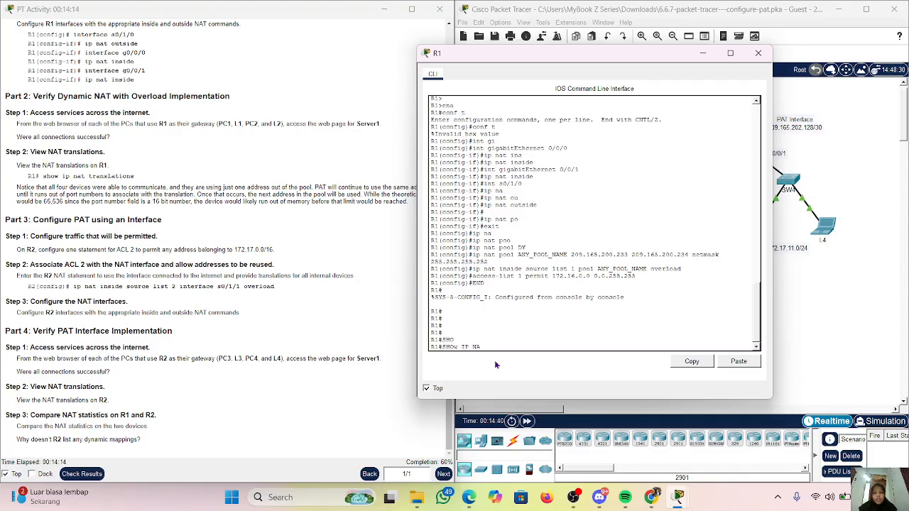
key(Tab)
text(T RA)
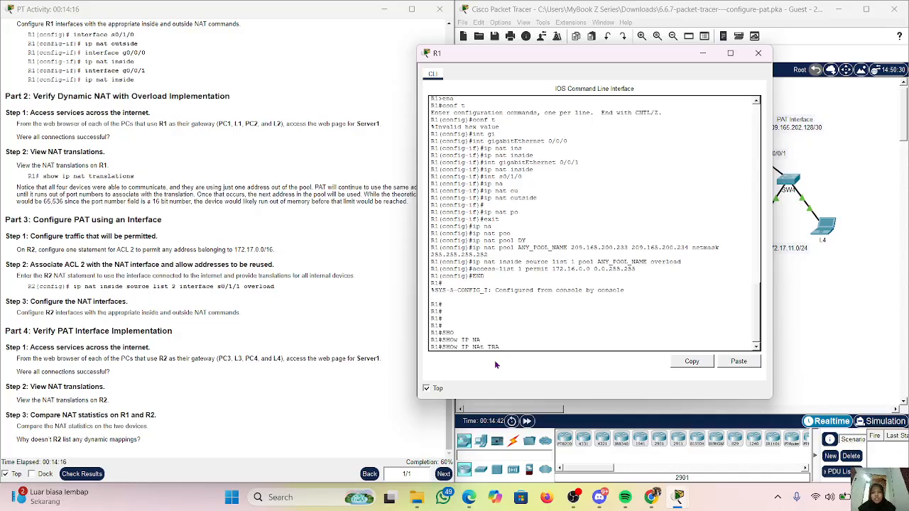
key(Tab)
key(Return)
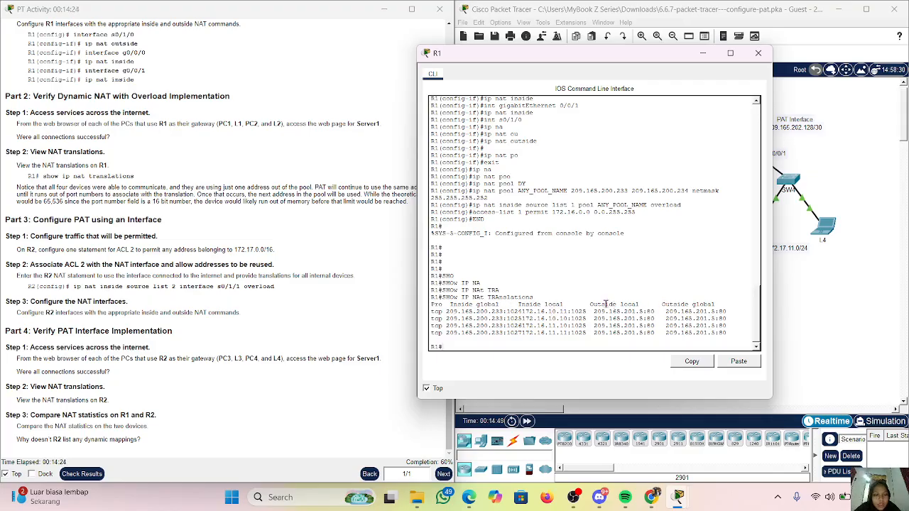
click(703, 61)
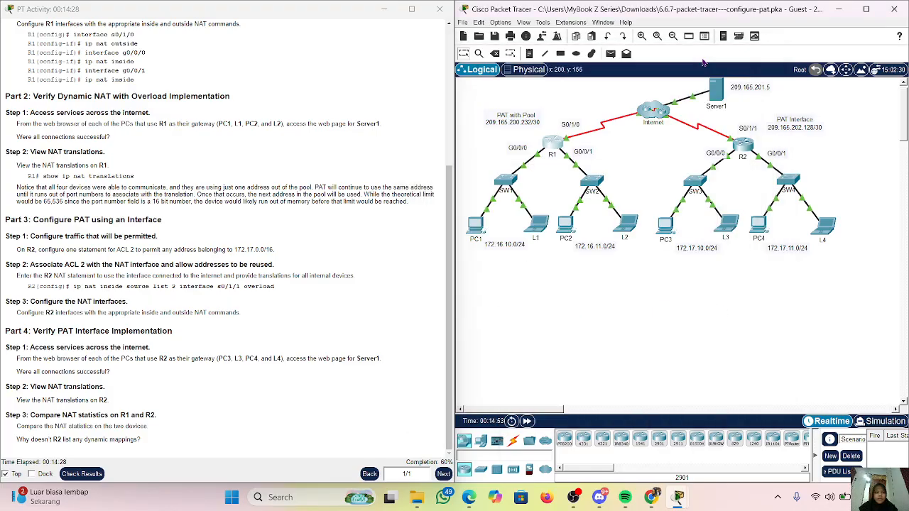
Check L1's IP address details in the topology
mouse_move(725, 239)
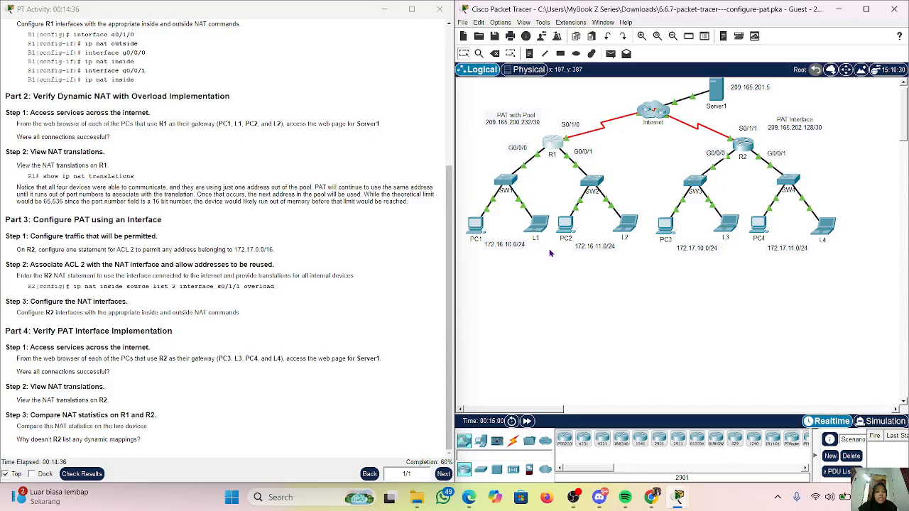
mouse_move(537, 234)
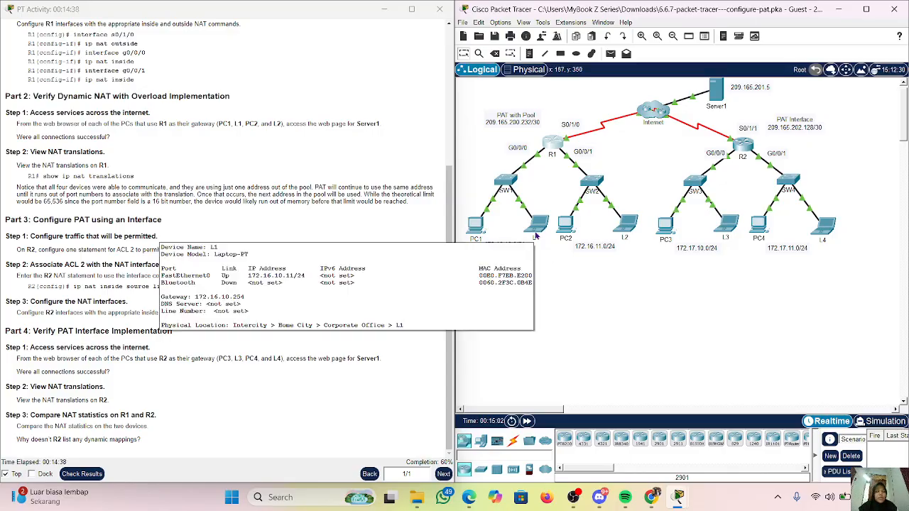
mouse_move(583, 189)
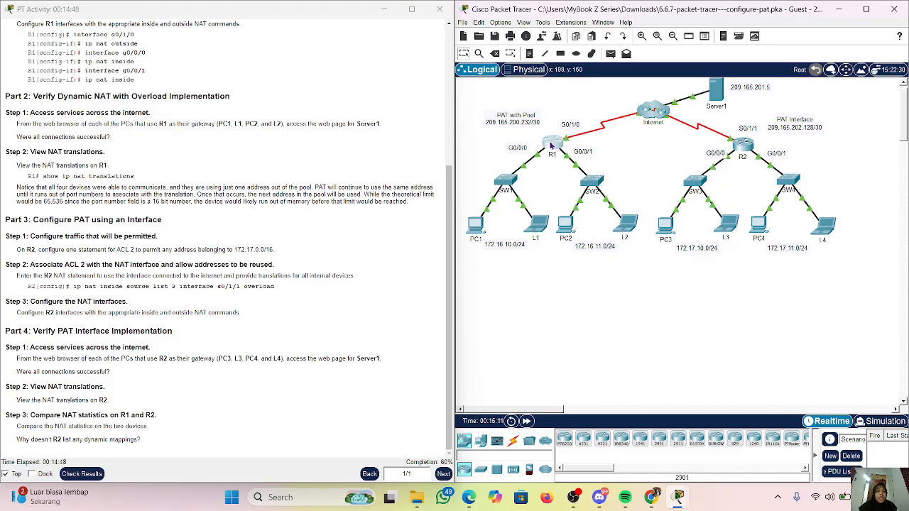
Review R1's NAT translation table in its CLI and minimize the window
click(551, 144)
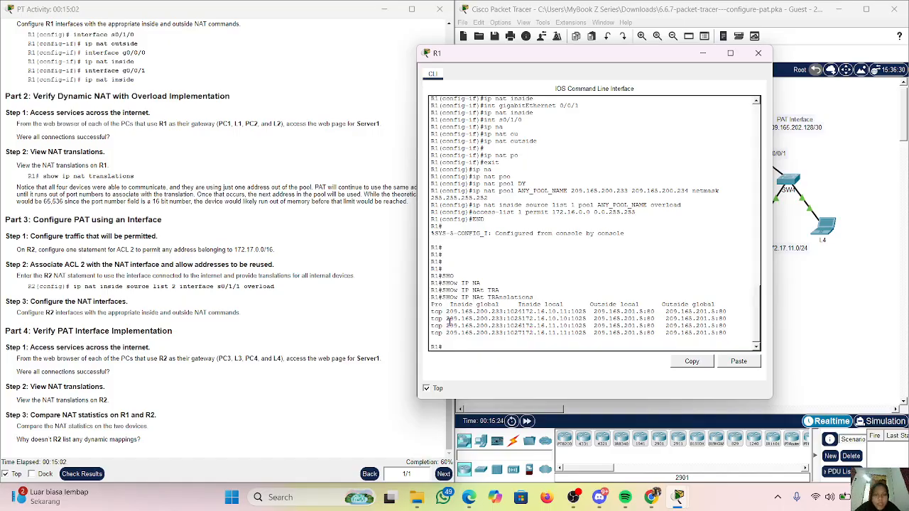
click(702, 54)
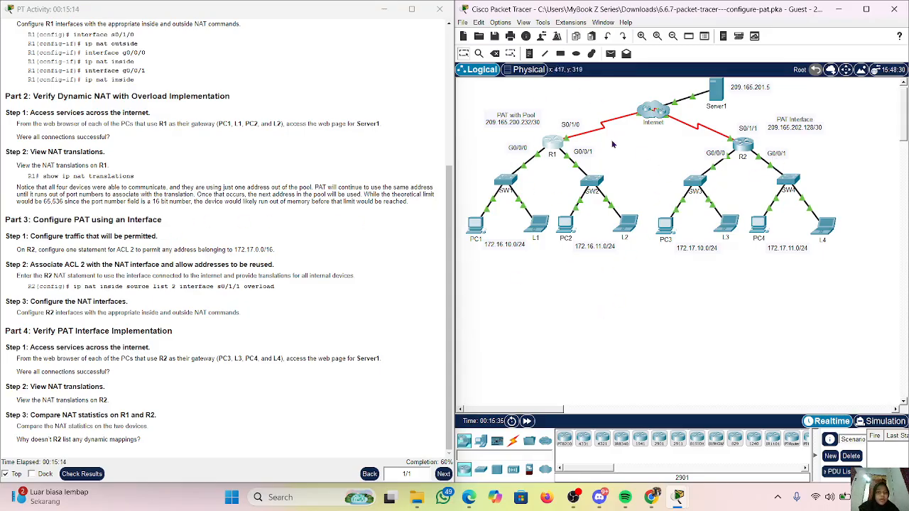
click(660, 233)
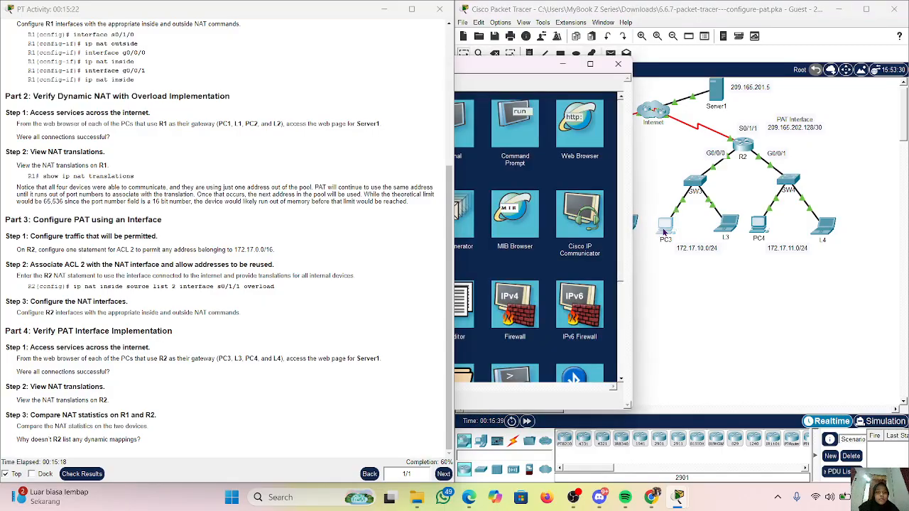
click(591, 137)
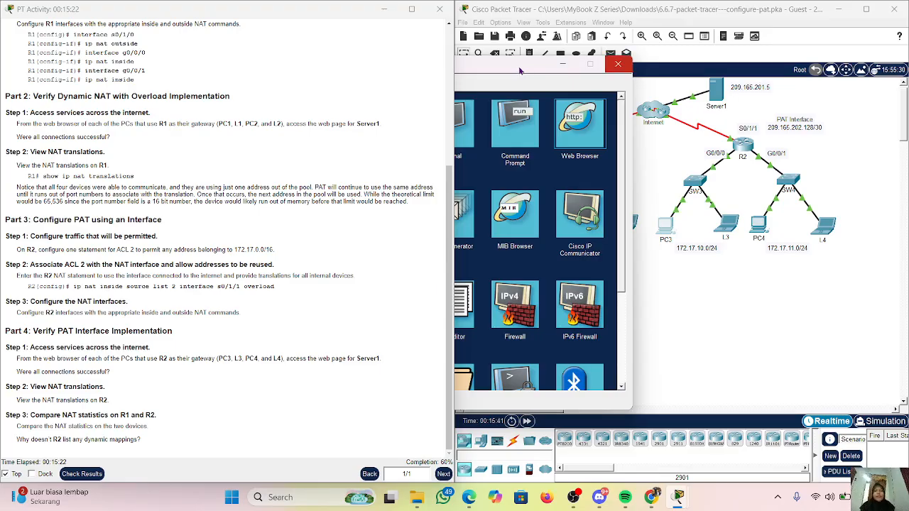
click(618, 63)
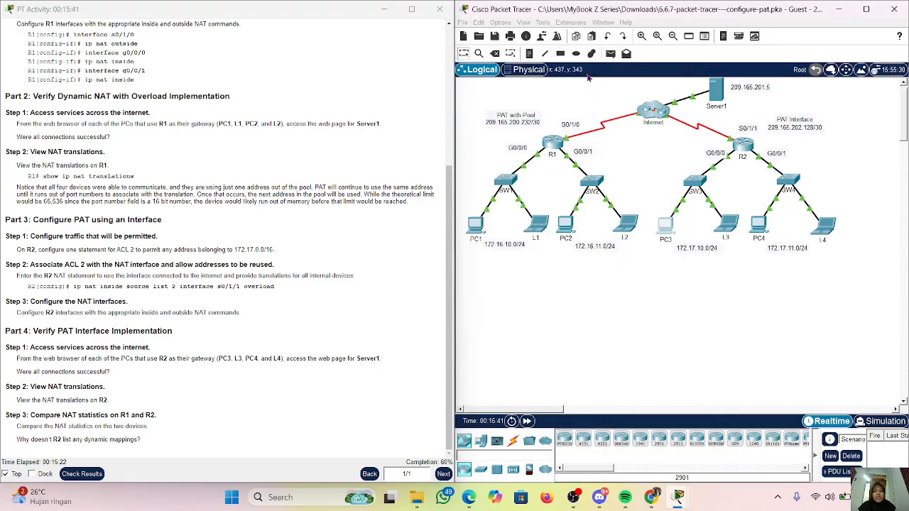
click(668, 223)
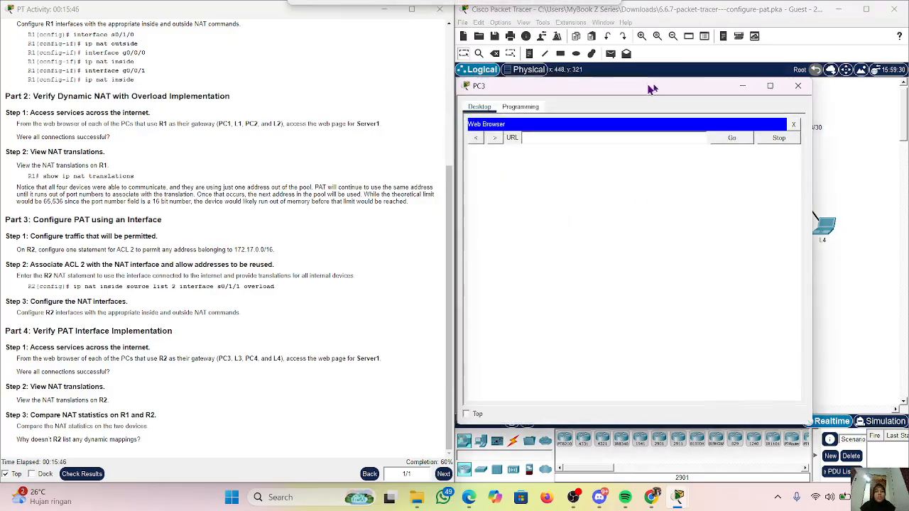
text(http://209.165.201.5)
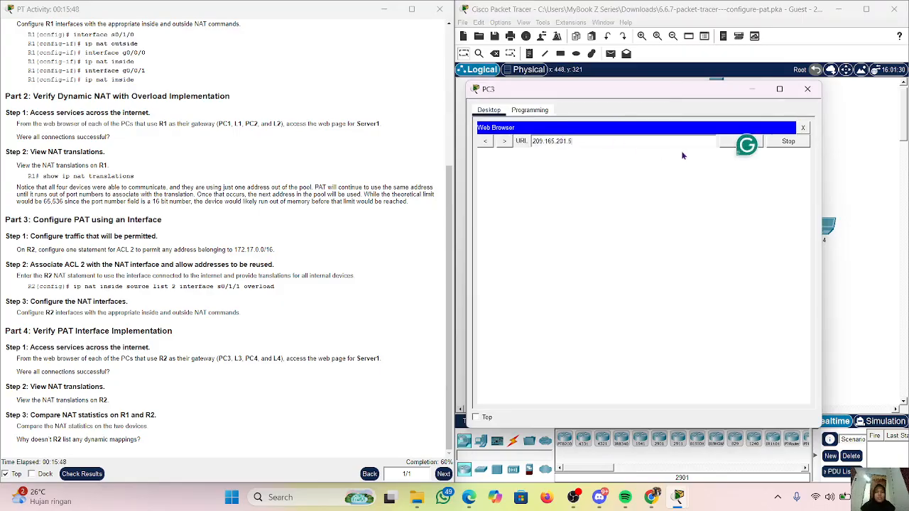
click(738, 141)
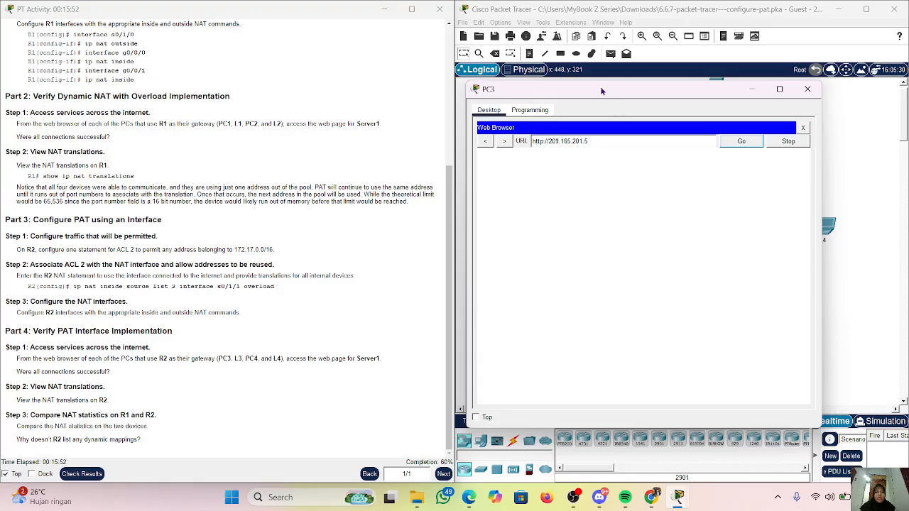
Fast-forward the simulation time twice, check the page response in PC3's web browser, and minimize PC3's window
drag(601, 91, 591, 53)
click(526, 421)
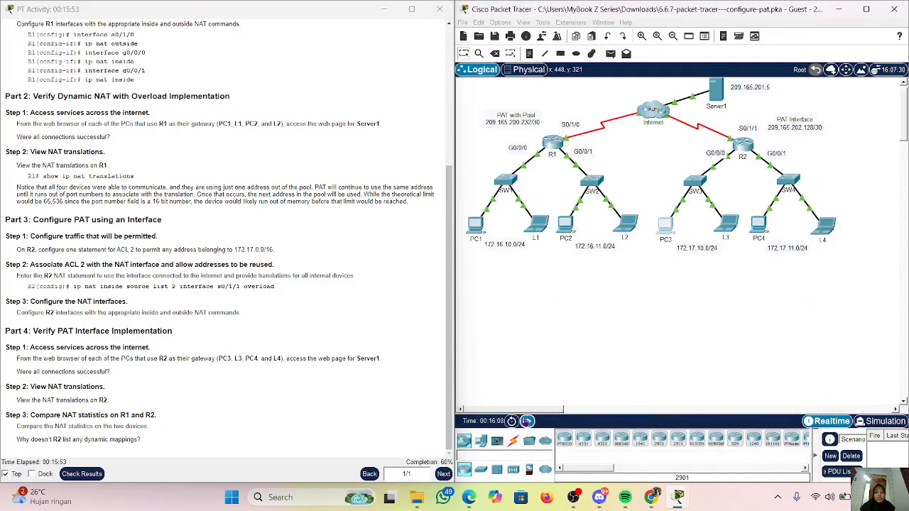
click(526, 421)
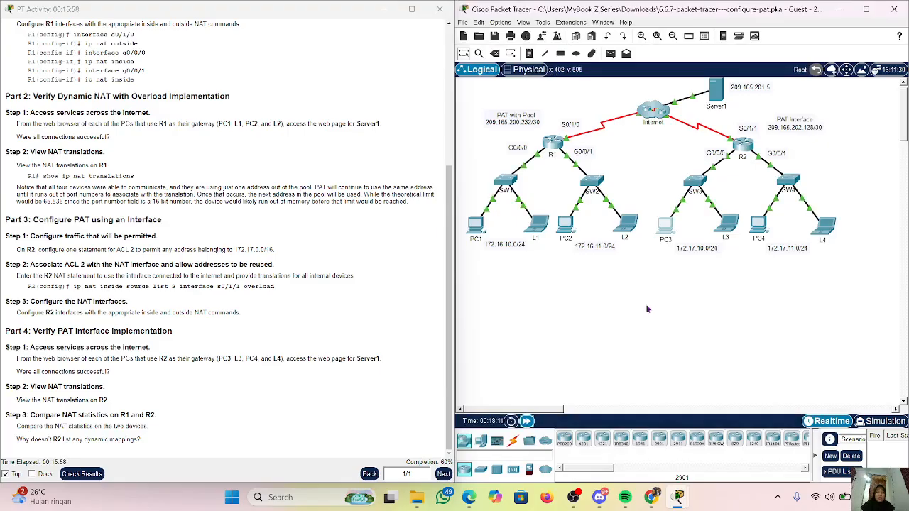
click(667, 225)
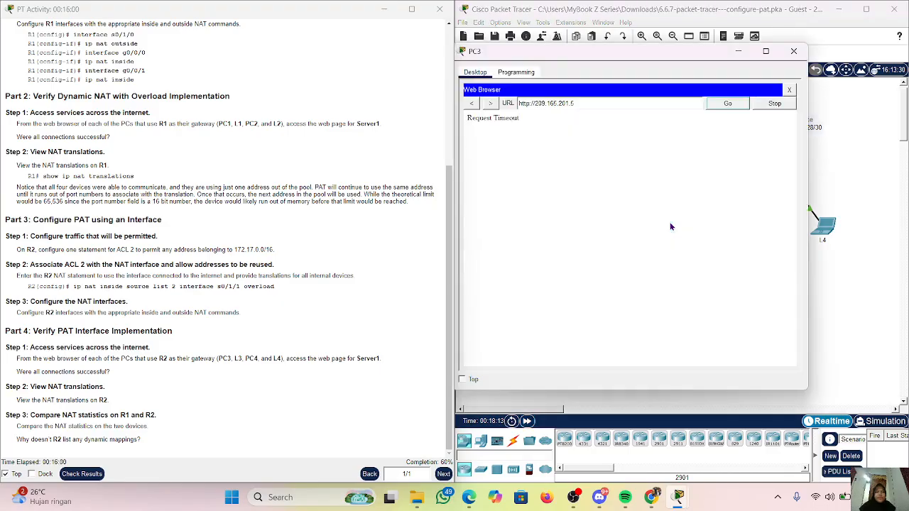
click(738, 51)
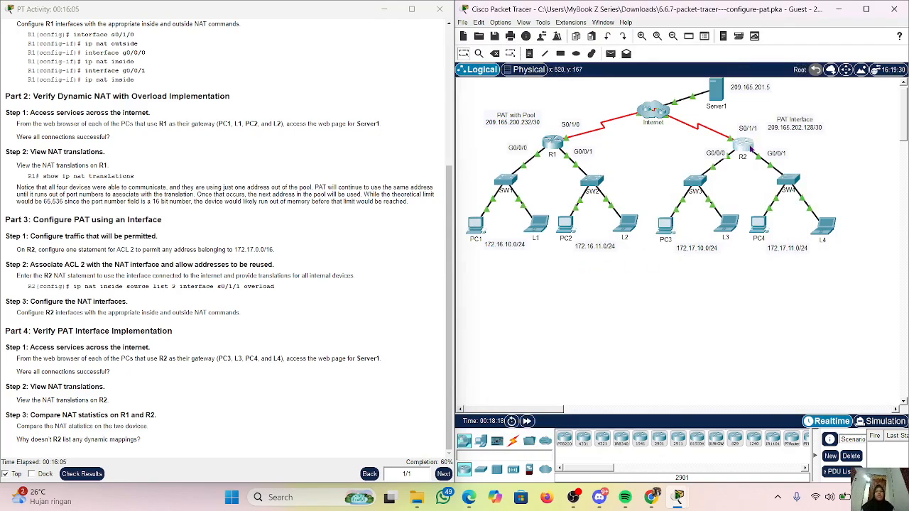
Open R2's CLI and enter global configuration mode through privileged mode with ena and conf t
click(742, 144)
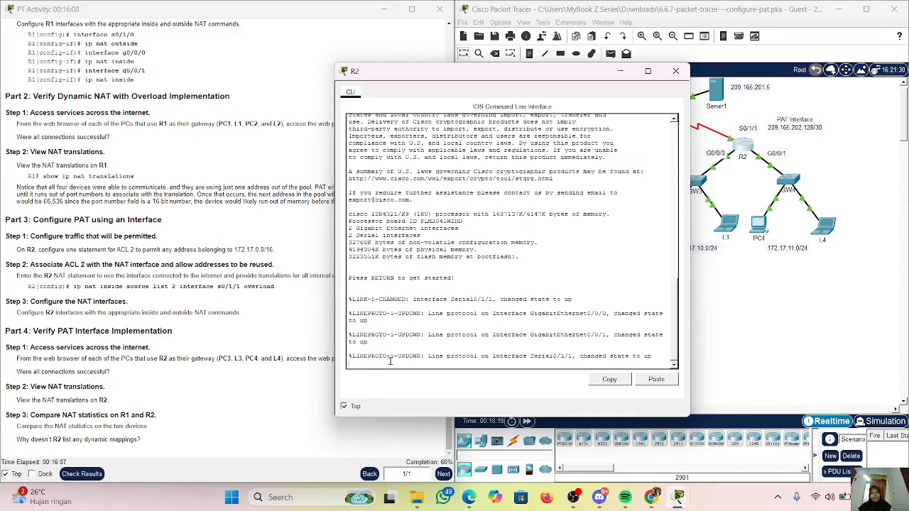
key(Return)
key(Return)
key(Return)
key(Return)
text(ENA)
key(Return)
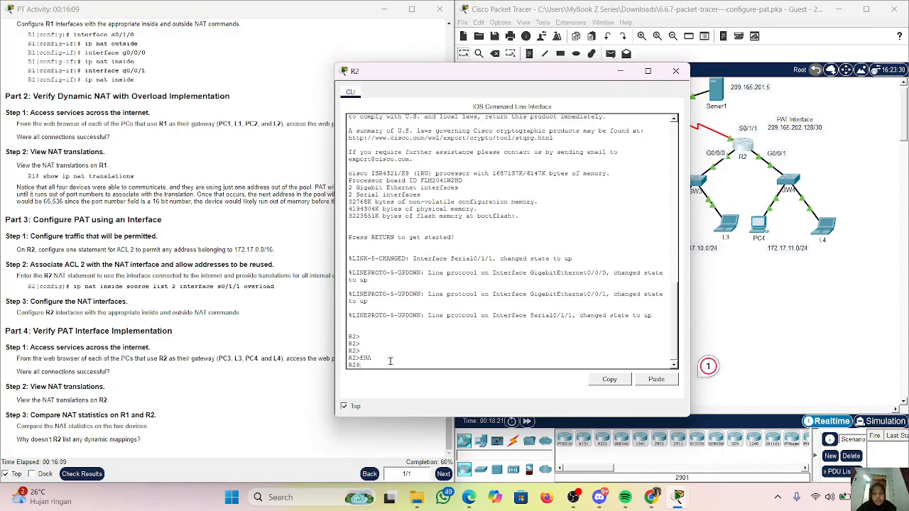
text(con)
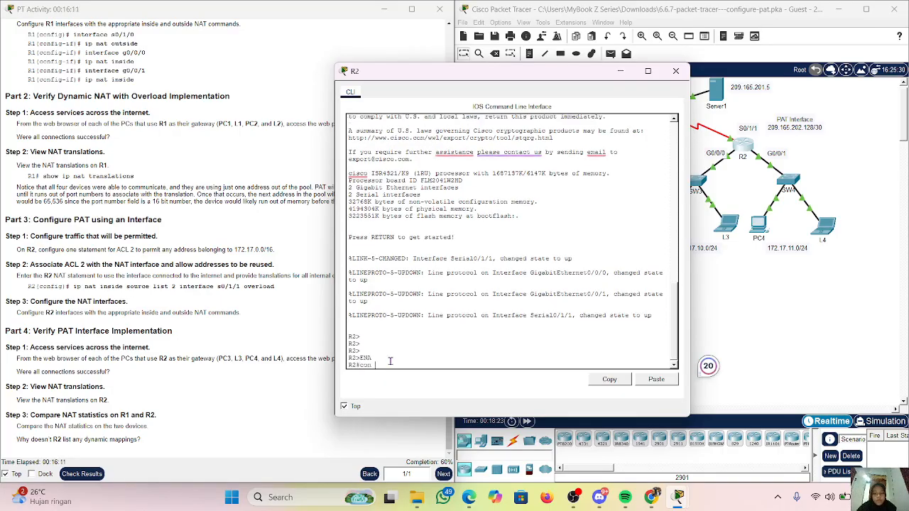
text(f t)
key(Return)
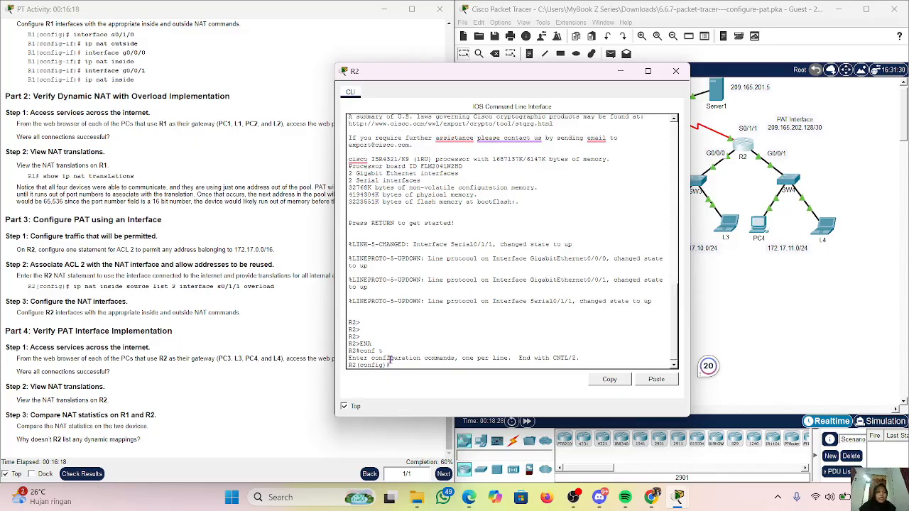
Configure R2's interface gigabitEthernet 0/0/0 as a NAT inside interface with ip nat inside
text(in)
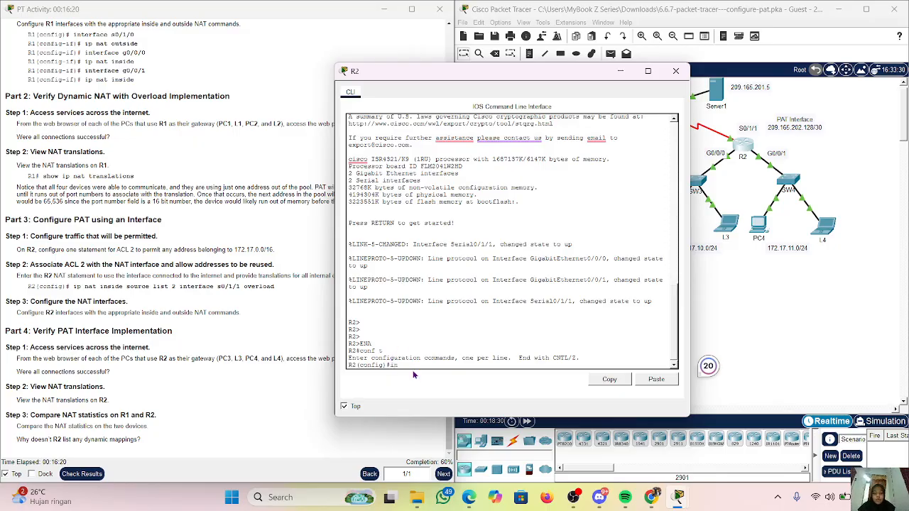
text(t gi)
key(Tab)
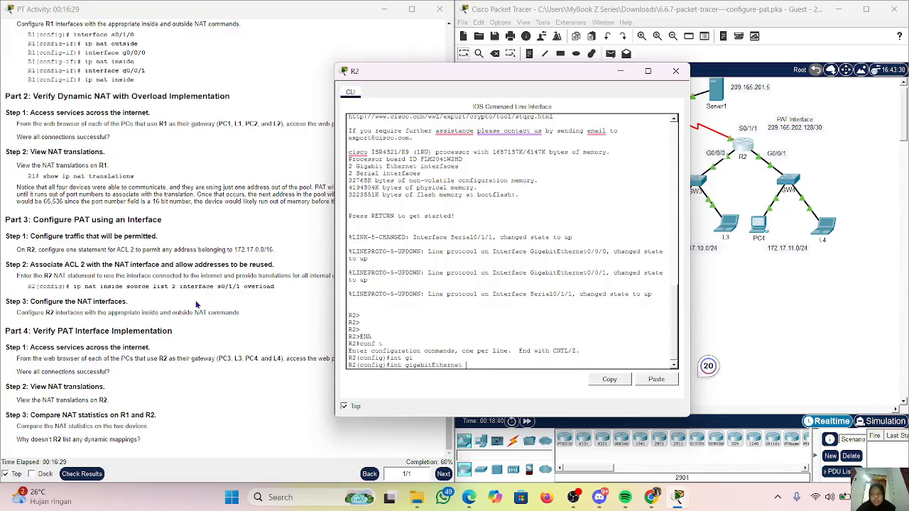
text(/0/0)
key(Return)
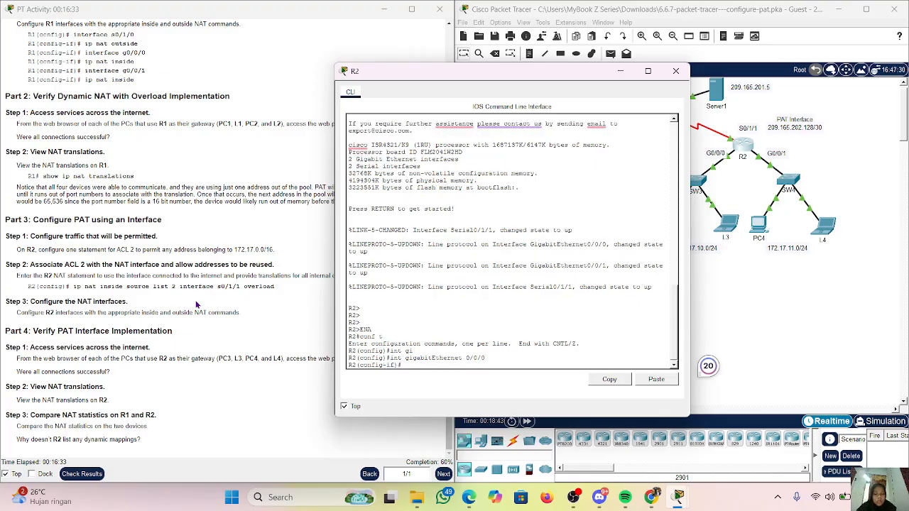
text(ip nat ins)
key(Tab)
key(Return)
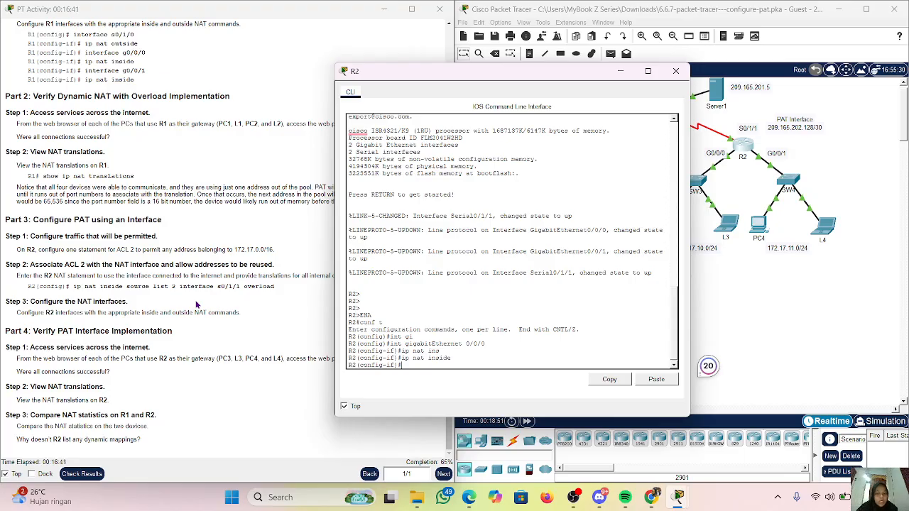
Configure R2's interface gigabitEthernet 0/0/1 as a NAT inside interface with ip nat inside
text(int gi)
key(Tab)
text(0/0/0)
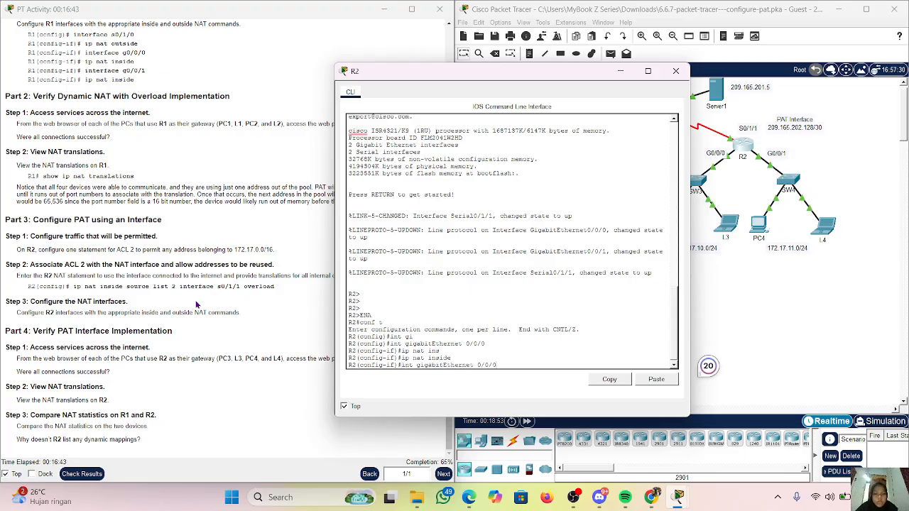
key(Return)
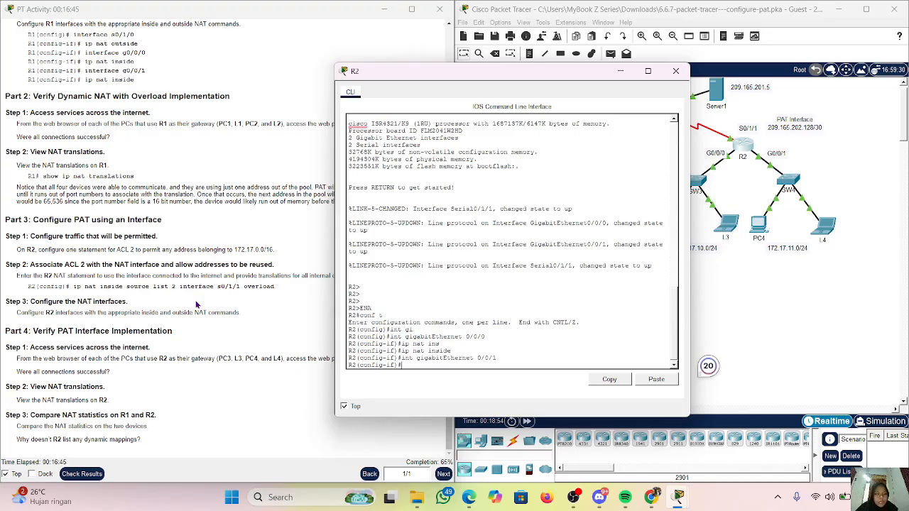
key(Up)
key(Up)
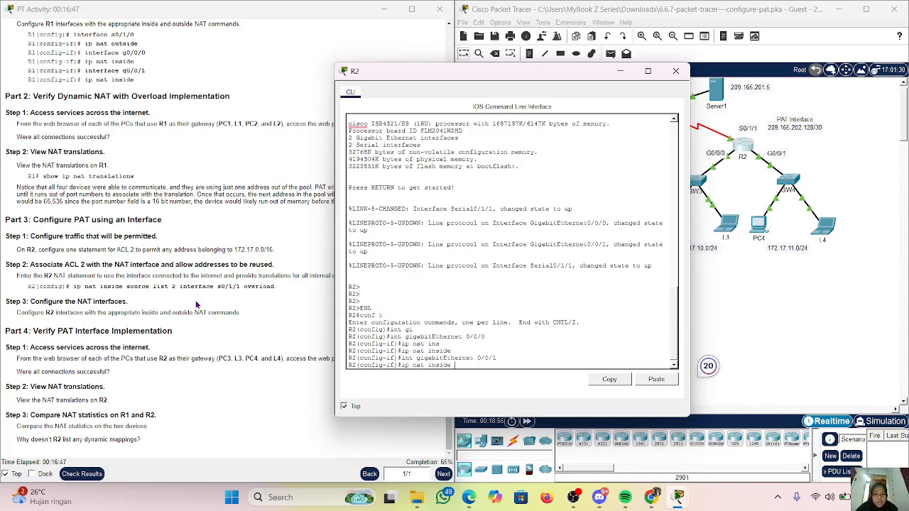
key(Return)
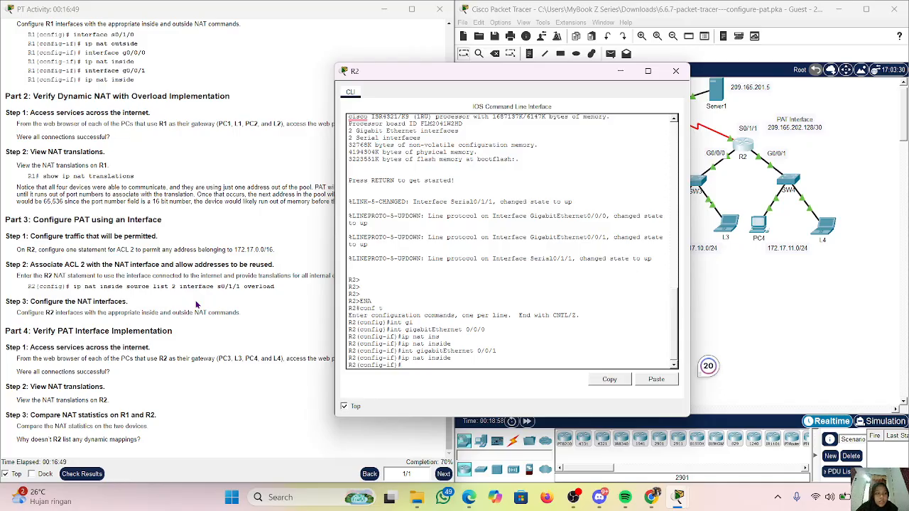
Configure R2's serial interface s0/1/1 as the NAT outside interface with ip nat outside
key(Up)
key(Up)
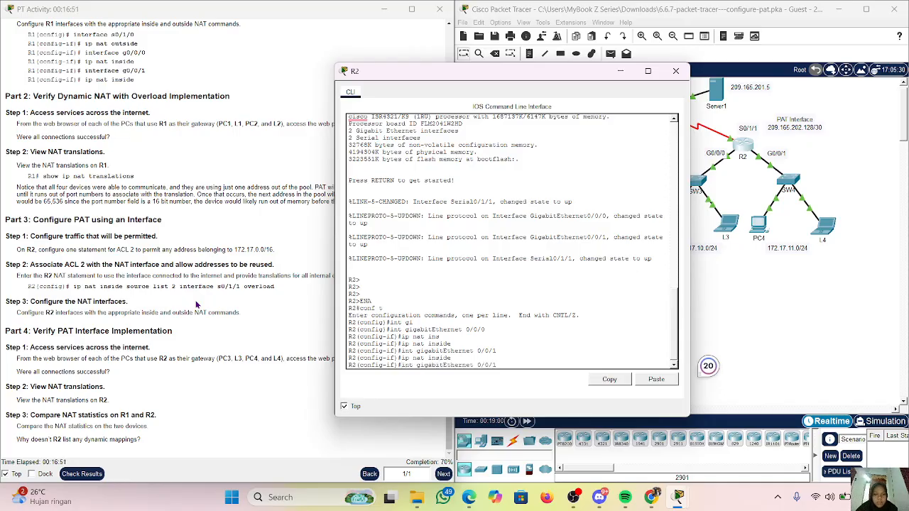
key(BackSpace)
key(BackSpace)
key(BackSpace)
key(BackSpace)
key(BackSpace)
key(BackSpace)
key(BackSpace)
key(BackSpace)
key(BackSpace)
key(BackSpace)
key(BackSpace)
key(BackSpace)
key(BackSpace)
key(BackSpace)
key(BackSpace)
key(BackSpace)
key(BackSpace)
key(BackSpace)
key(BackSpace)
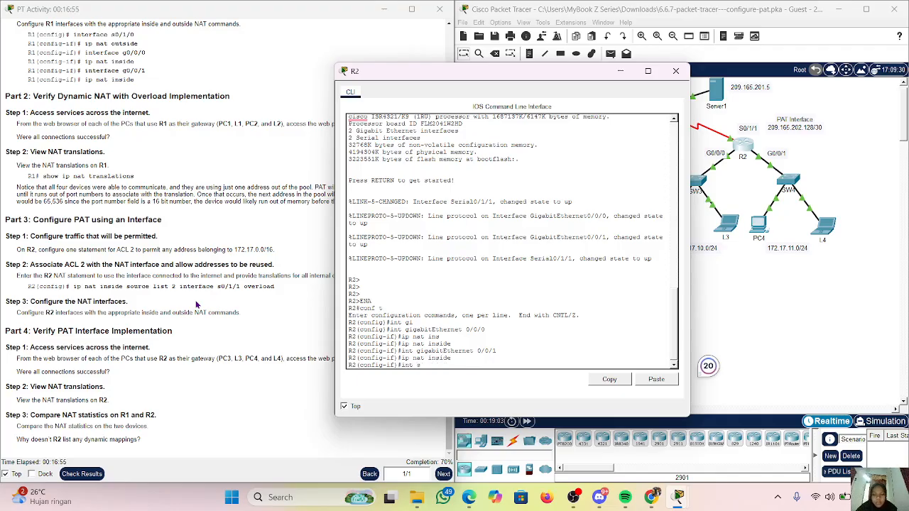
text(s0/0)
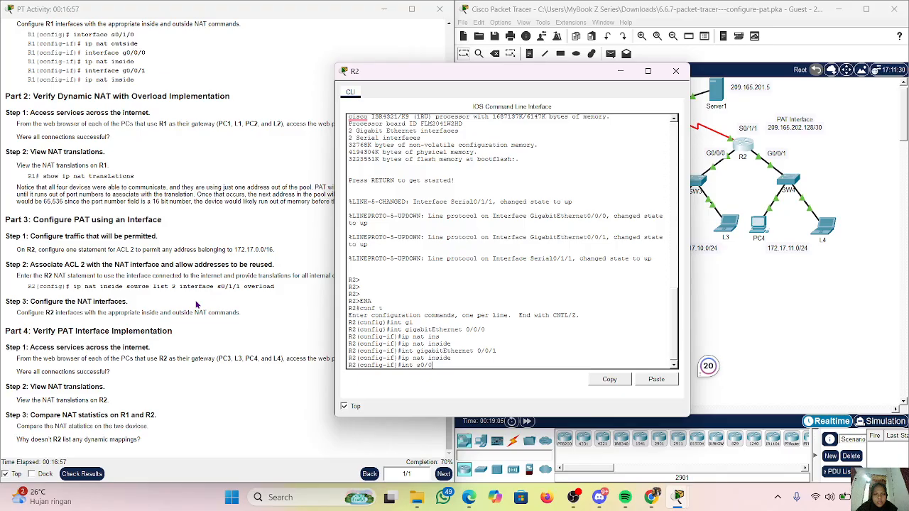
key(BackSpace)
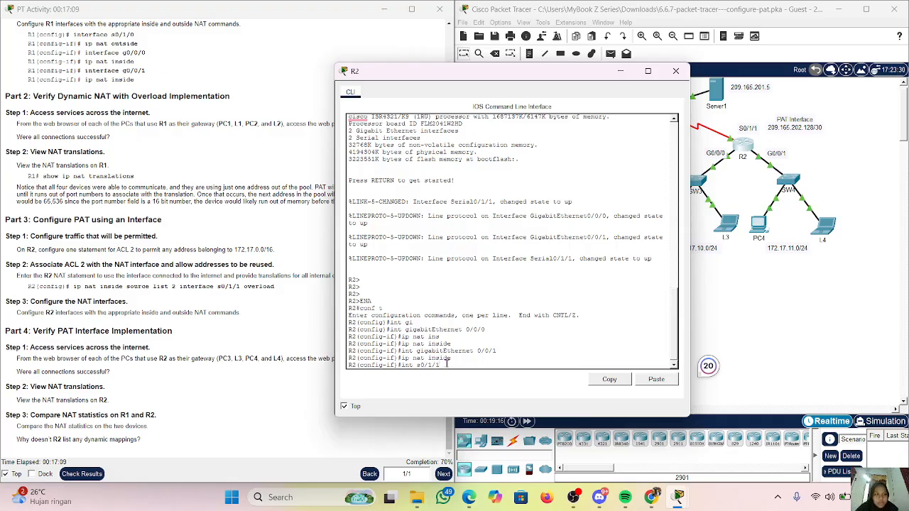
key(Return)
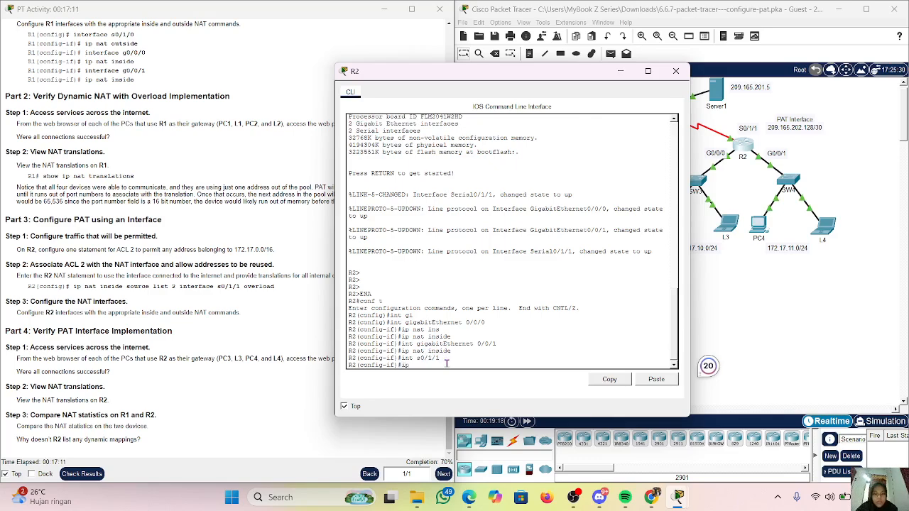
text(ip nat ou)
key(Tab)
key(Return)
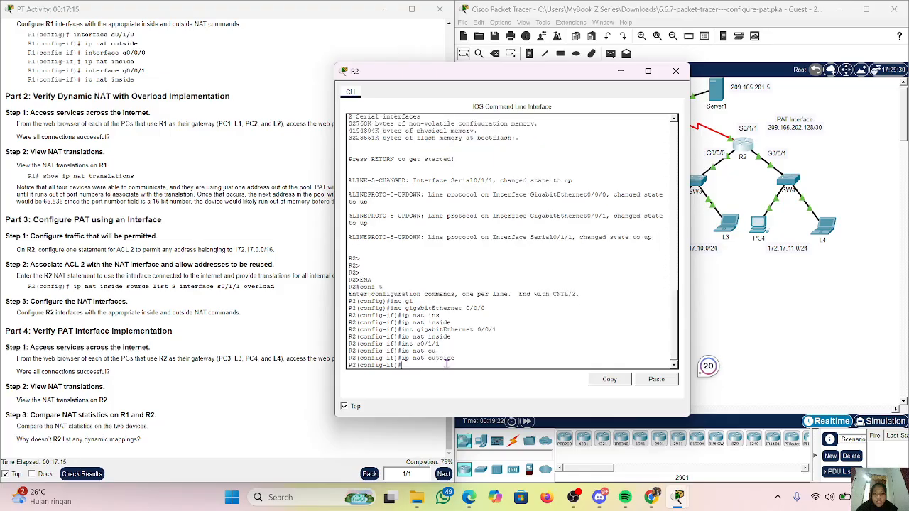
key(shift)
key(shift)
key(shift)
key(shift)
key(shift)
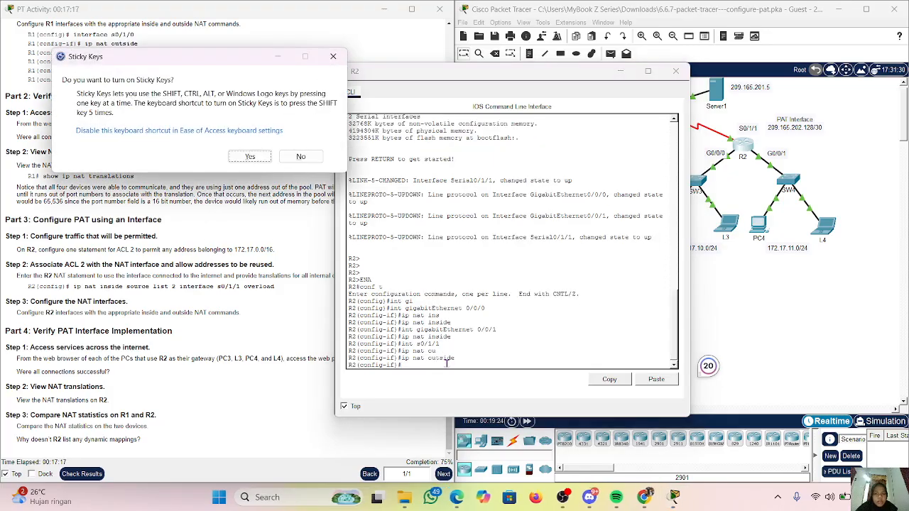
click(333, 56)
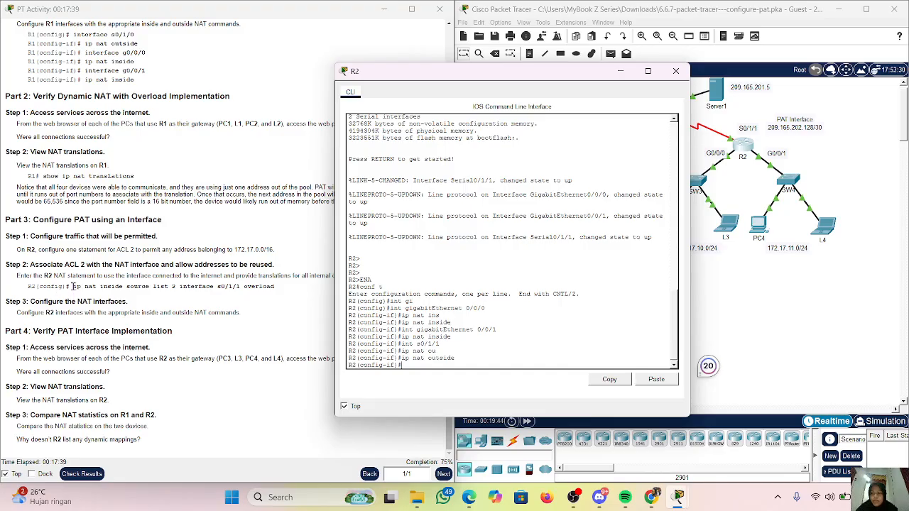
Associate ACL 2 with R2's outside interface using ip nat inside source list 2 interface s0/1/1 overload, copied from the instructions
drag(71, 286, 279, 290)
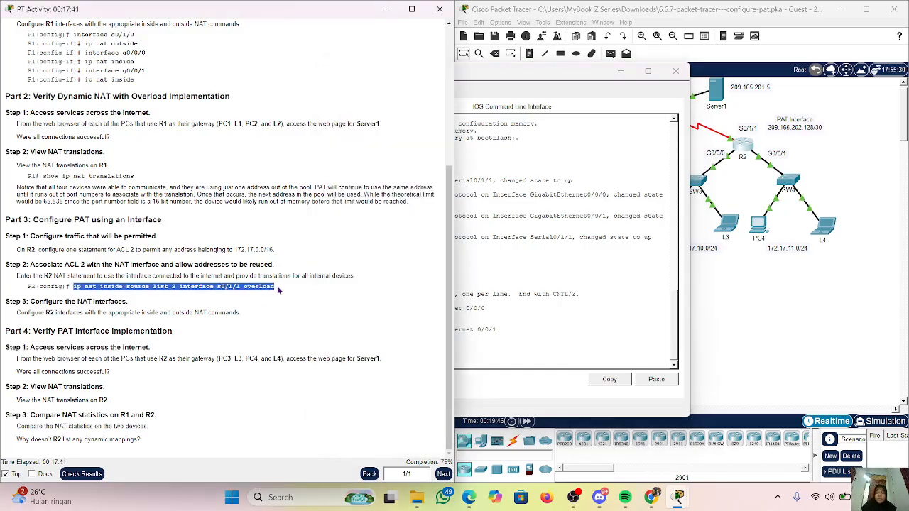
right_click(274, 289)
click(289, 293)
click(503, 354)
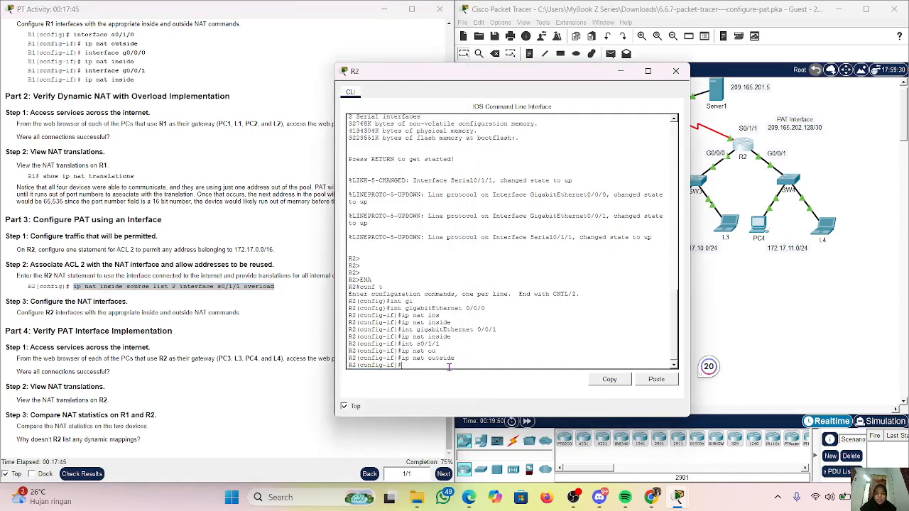
click(656, 380)
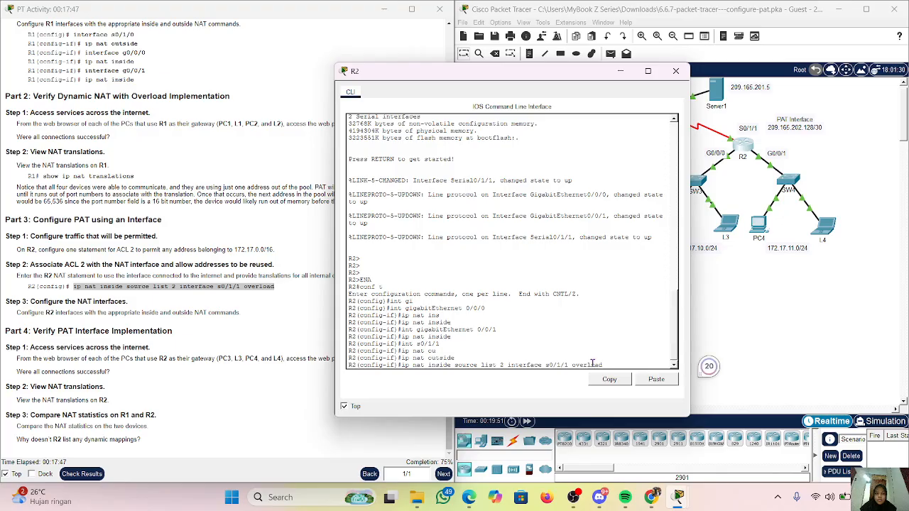
key(Return)
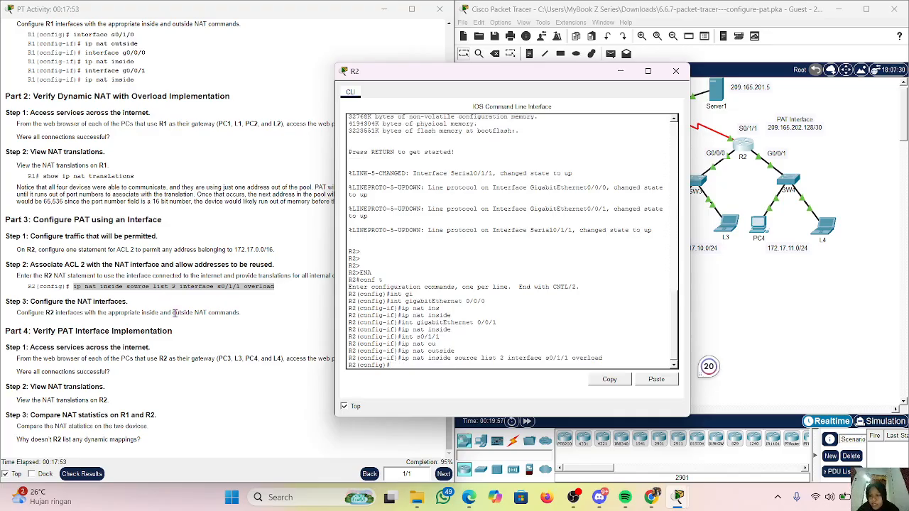
Reuse the instructions' ACL 1 statement on R2, adapting it to access-list 2 permit 172.17.0.0 0.0.255.255
scroll(256, 221, up, 2)
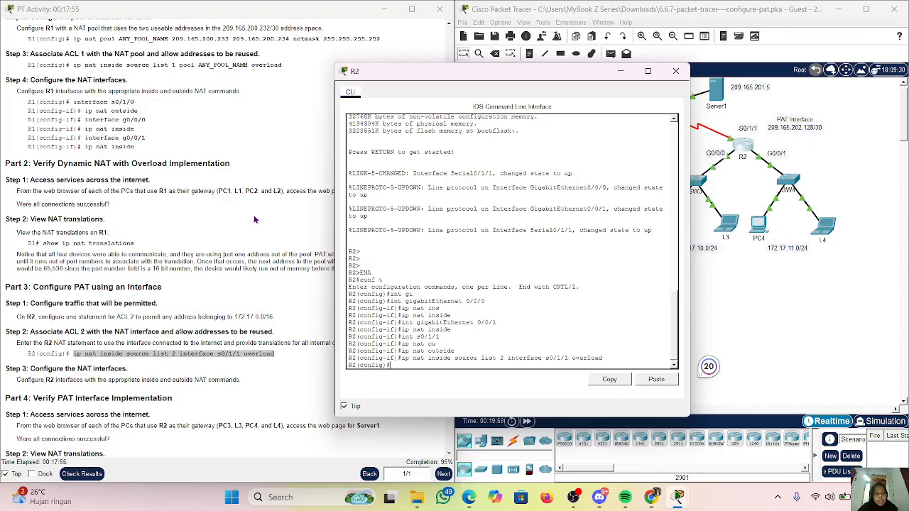
scroll(254, 219, up, 3)
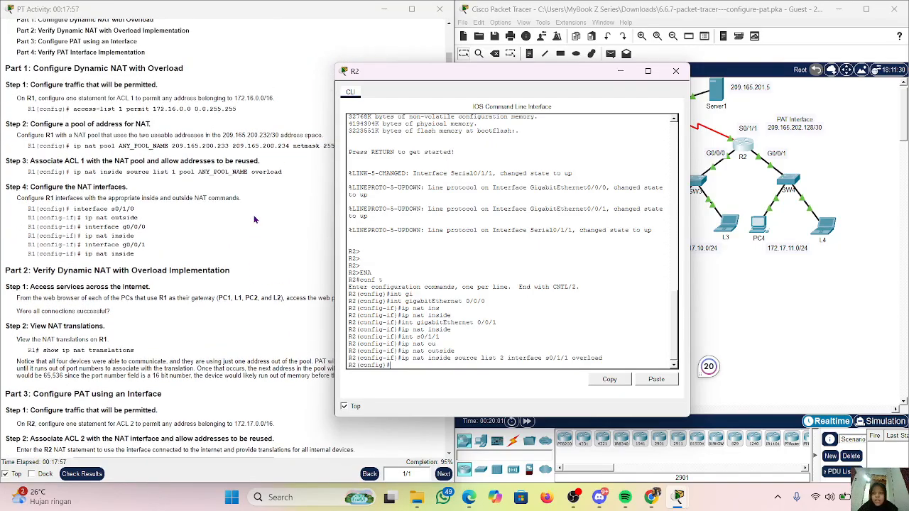
drag(73, 109, 236, 108)
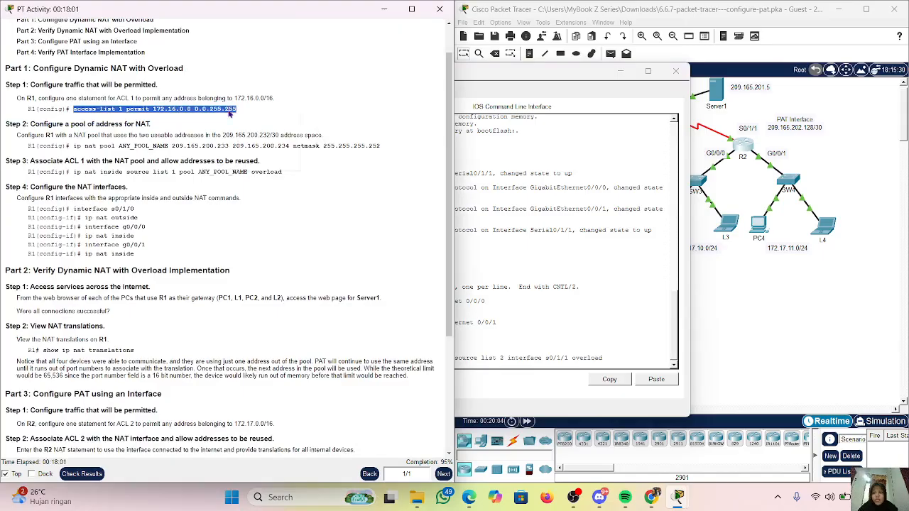
right_click(228, 111)
click(244, 117)
click(500, 365)
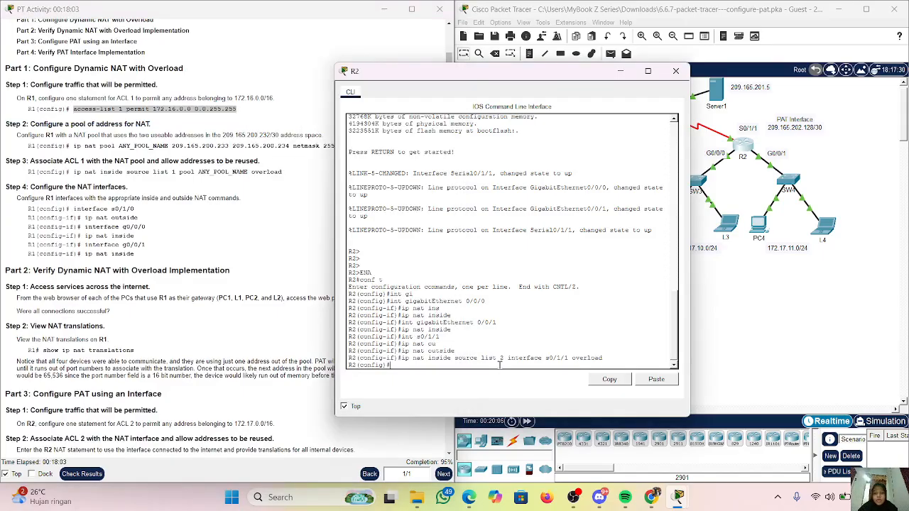
click(656, 380)
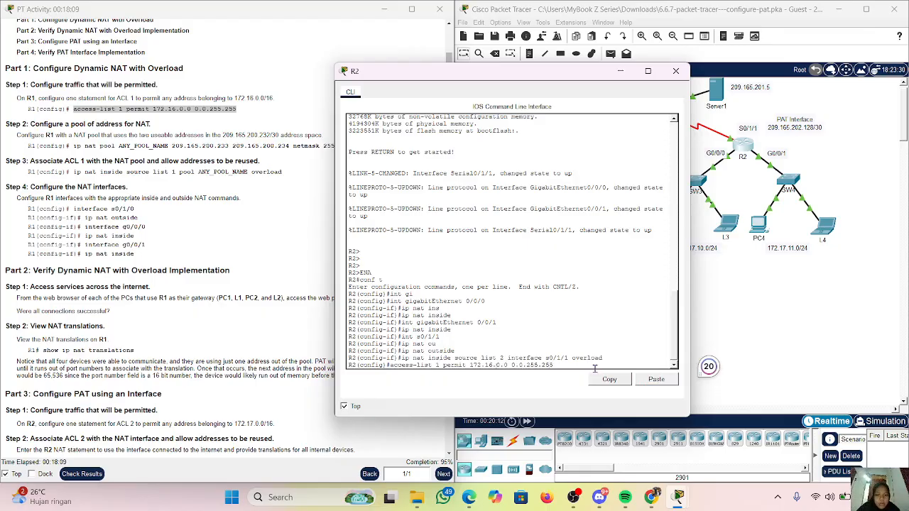
key(Delete)
text(7)
key(BackSpace)
text(2)
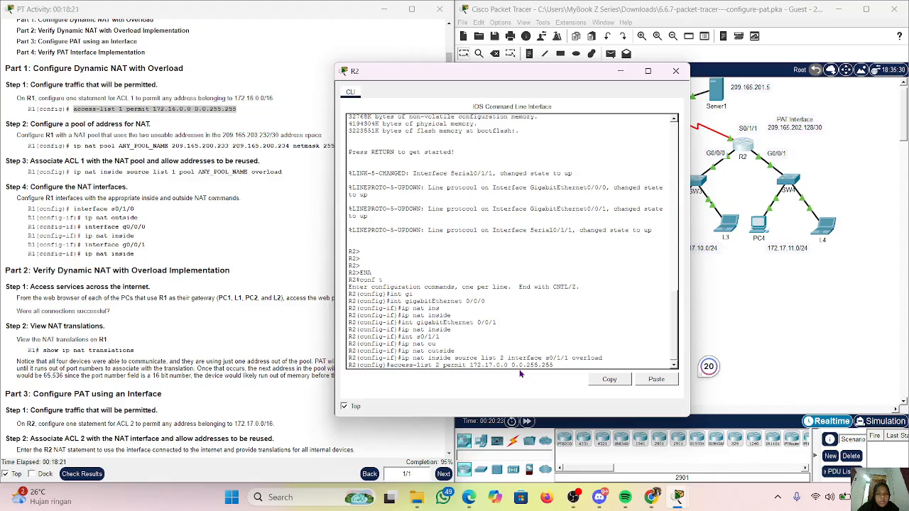
key(Return)
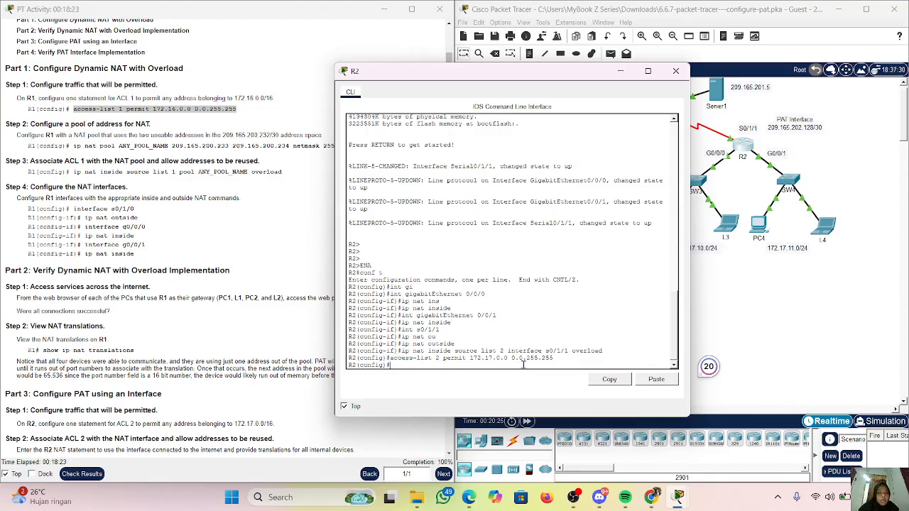
Leave R2's configuration mode with end and minimize its CLI window
text(end)
key(Return)
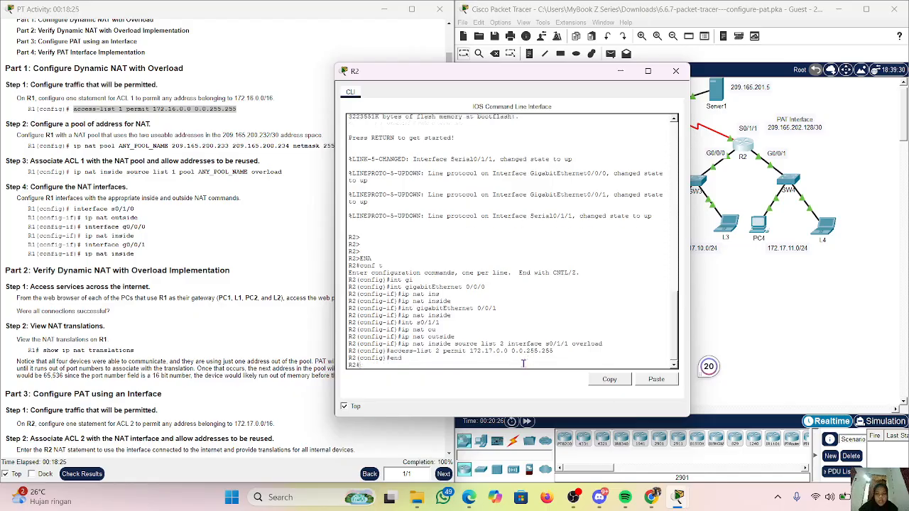
key(Return)
key(Return)
key(Return)
key(Return)
key(Return)
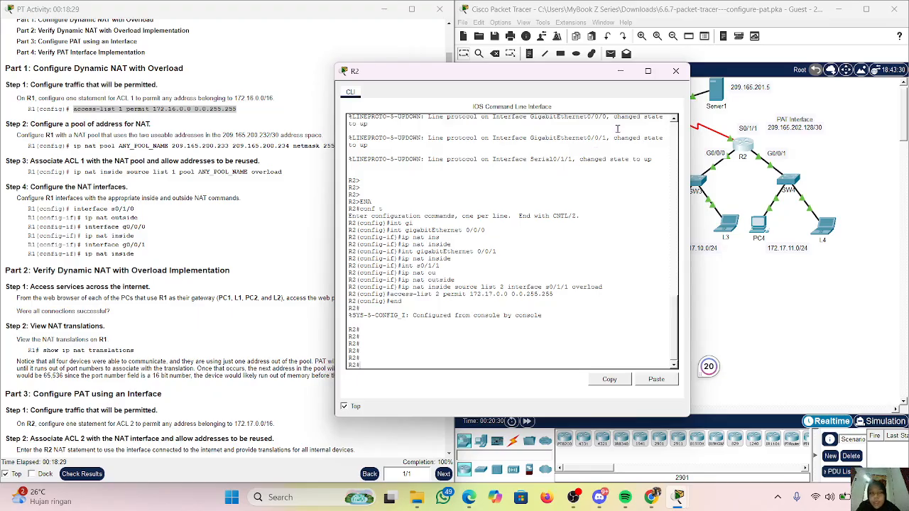
click(620, 72)
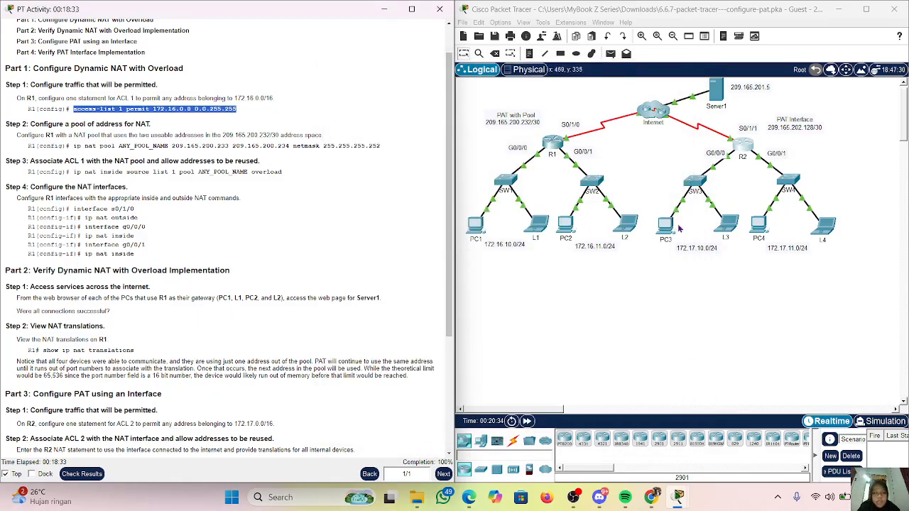
click(733, 189)
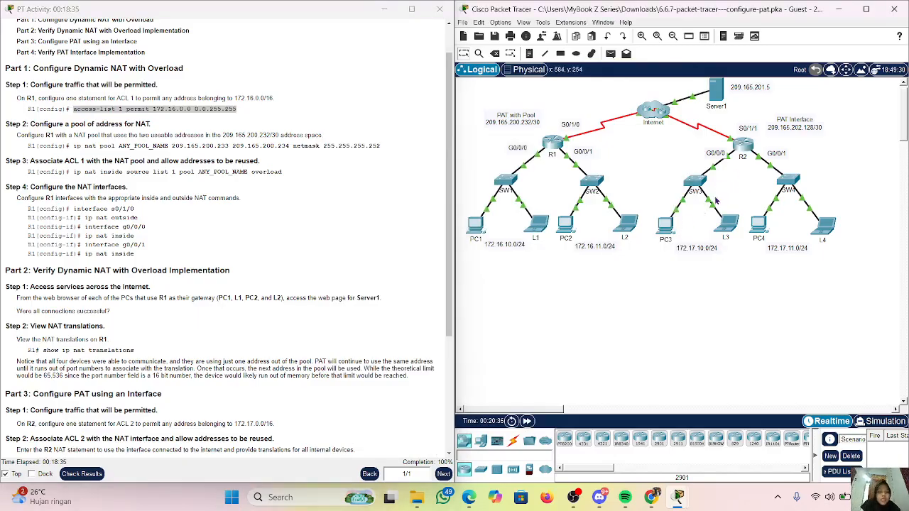
mouse_move(671, 230)
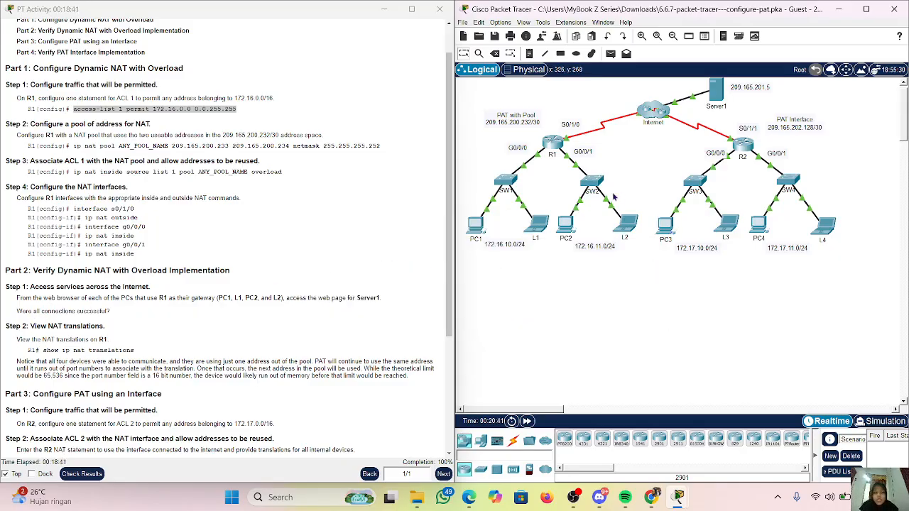
click(673, 227)
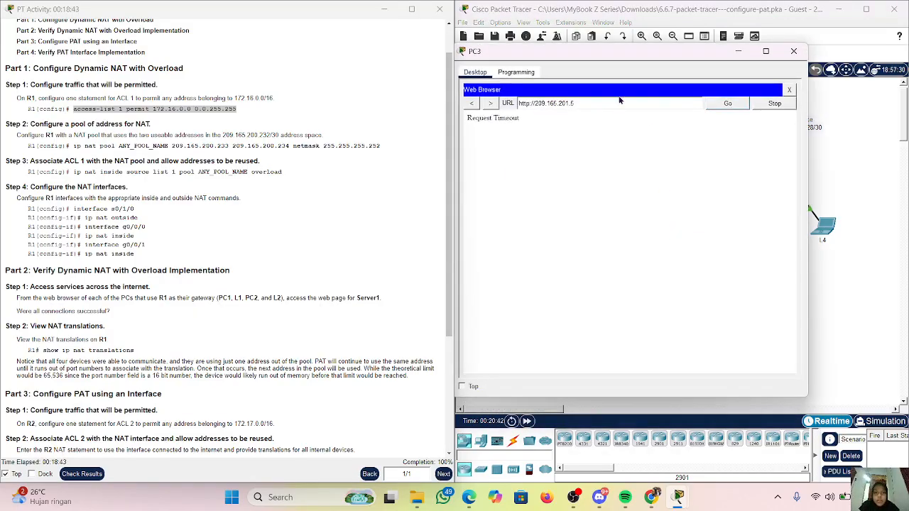
click(713, 106)
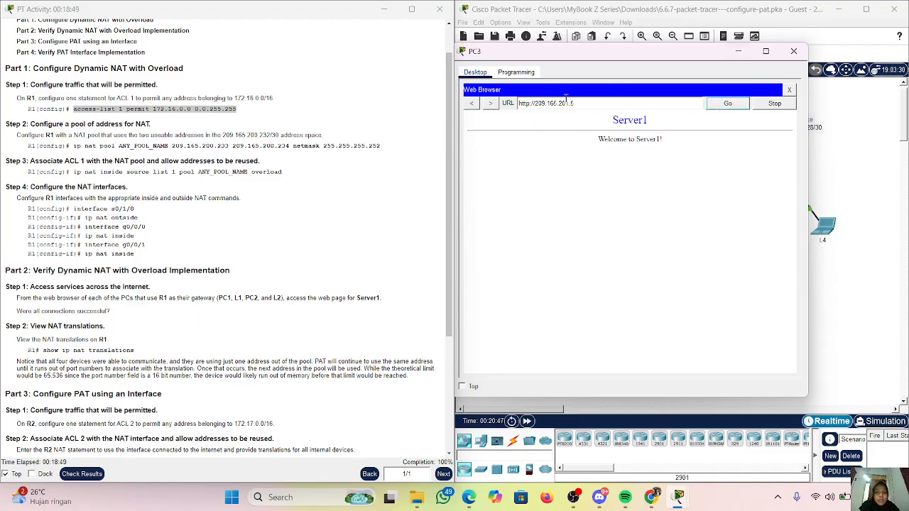
drag(535, 104, 577, 104)
key(ctrl+c)
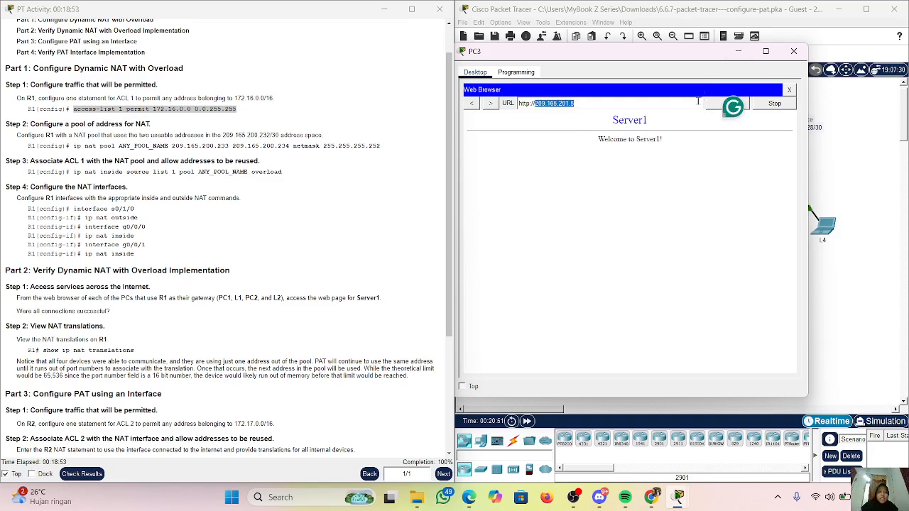
click(738, 54)
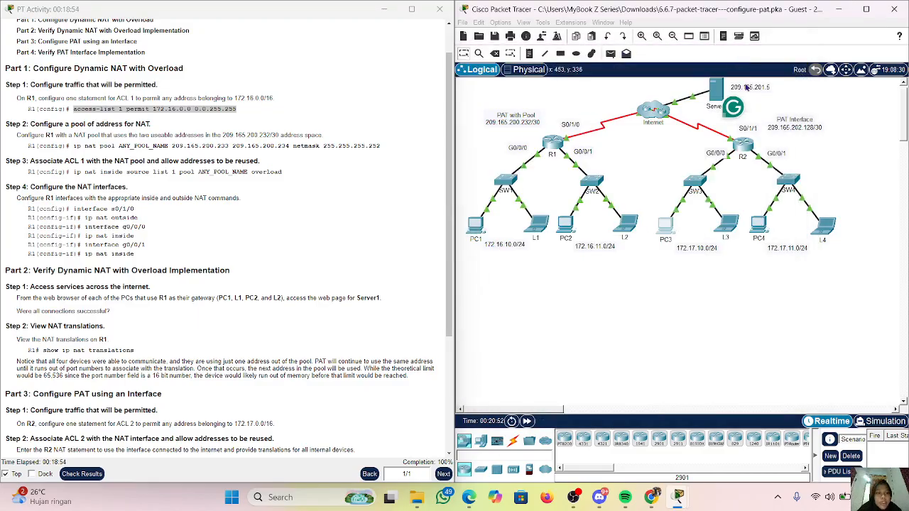
Load Server1's page at 209.165.201.5 in L3's web browser, then minimize the laptop's window
click(729, 224)
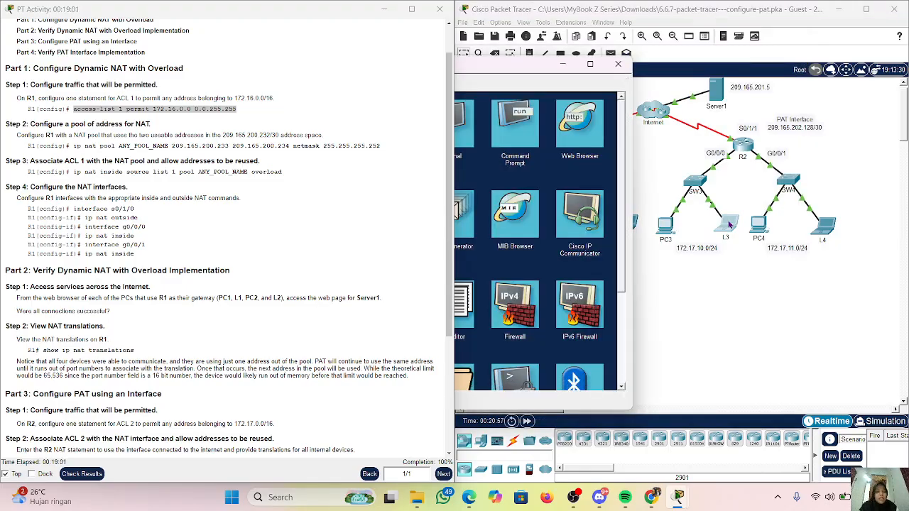
click(578, 128)
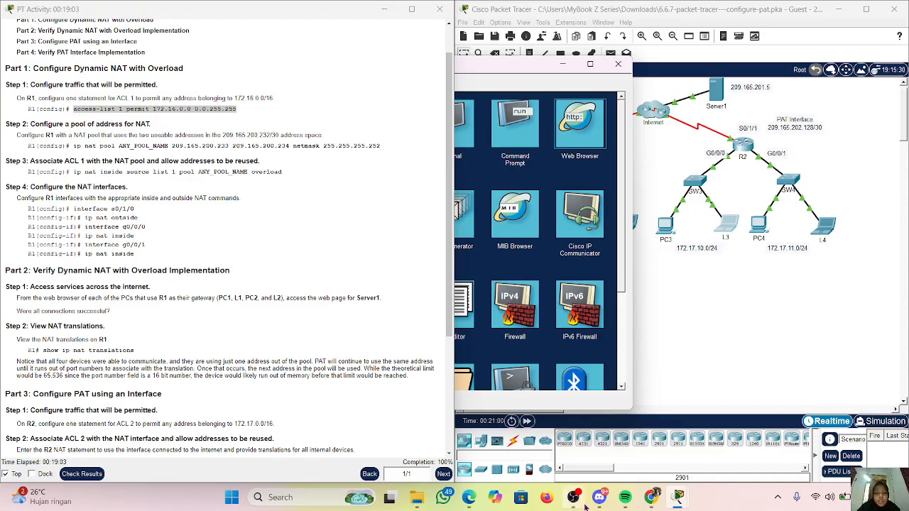
mouse_move(679, 503)
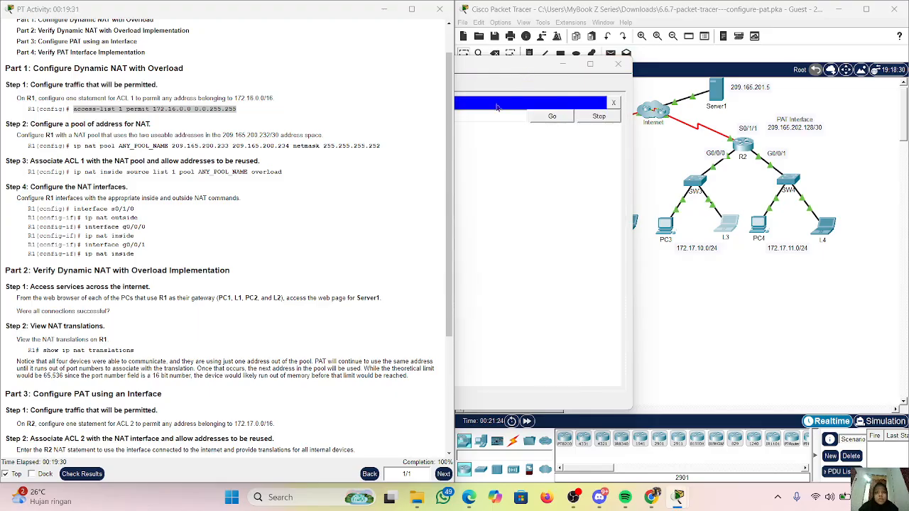
drag(473, 68, 625, 64)
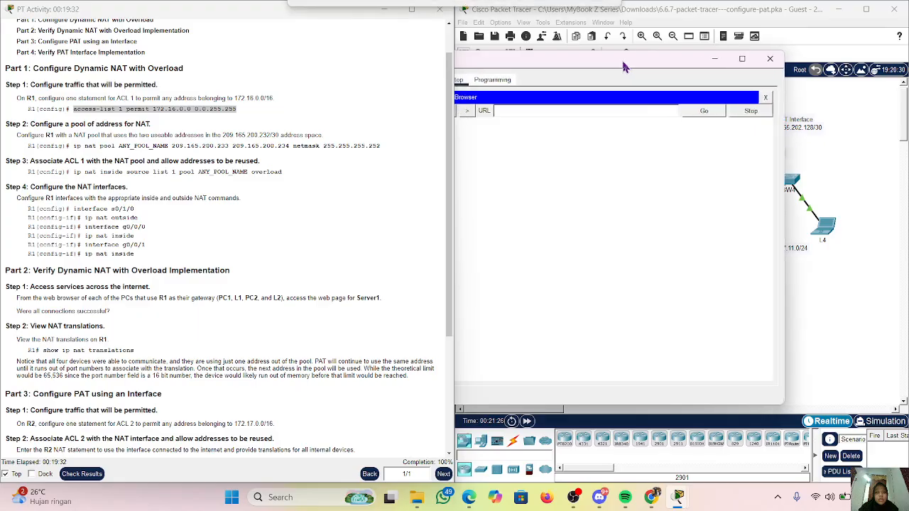
click(566, 110)
key(ctrl+v)
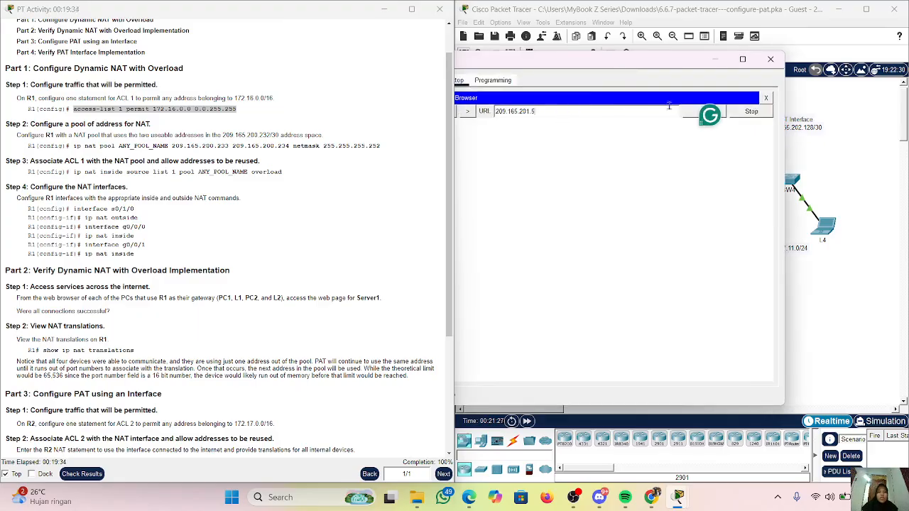
click(685, 115)
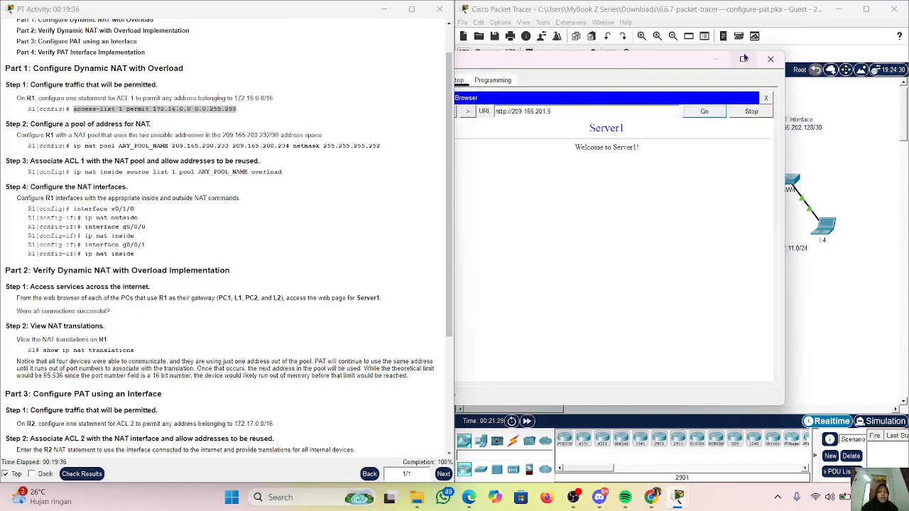
click(715, 60)
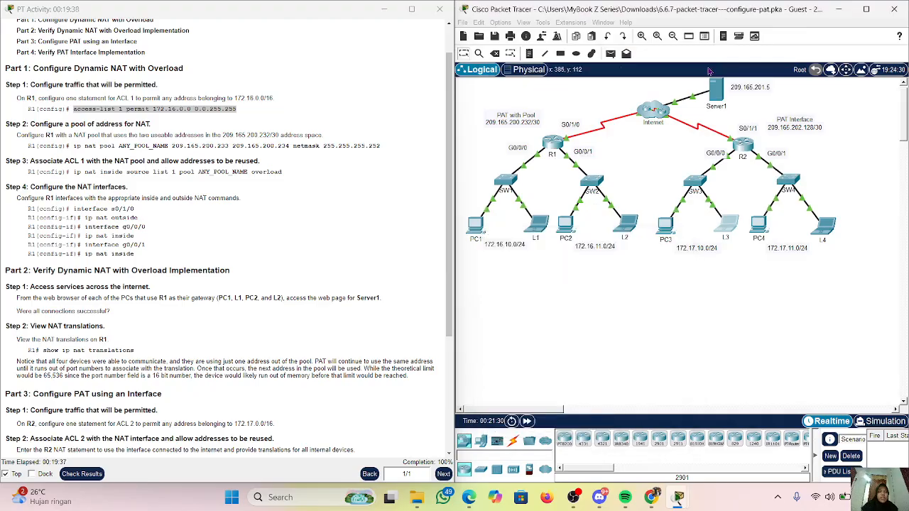
Request Server1's page at 209.165.201.5 in PC4's web browser, then minimize the PC's window
click(760, 229)
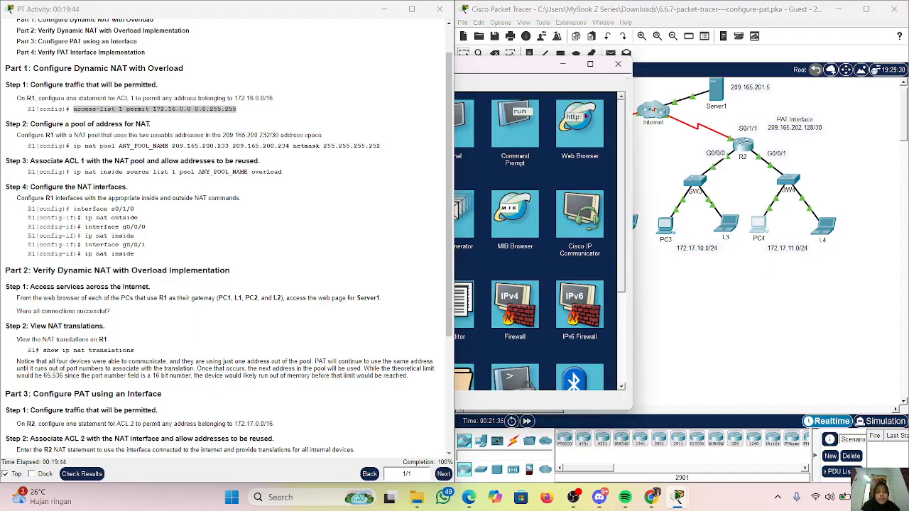
click(586, 116)
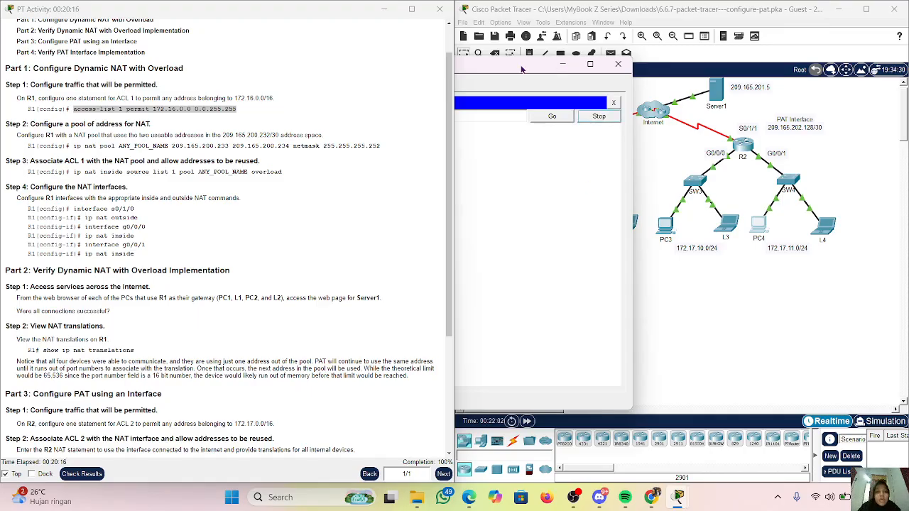
drag(522, 66, 676, 68)
click(530, 119)
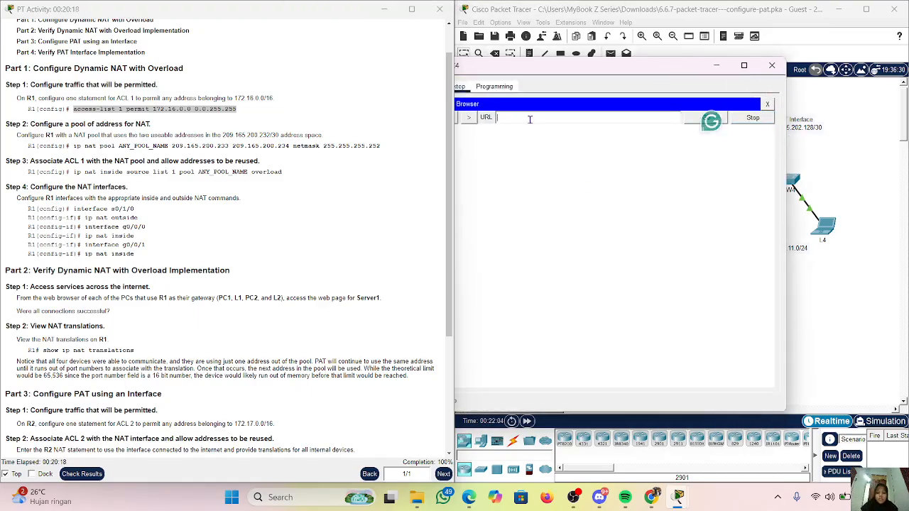
key(ctrl+v)
click(692, 119)
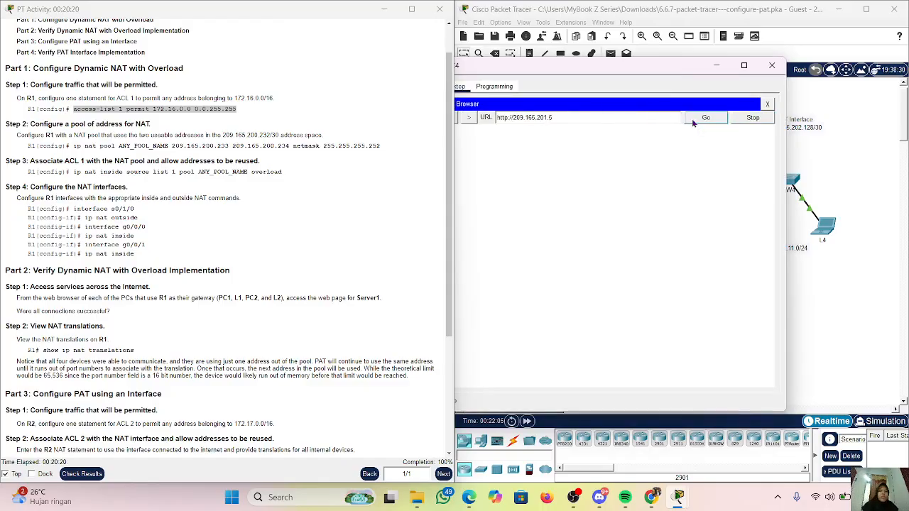
click(720, 66)
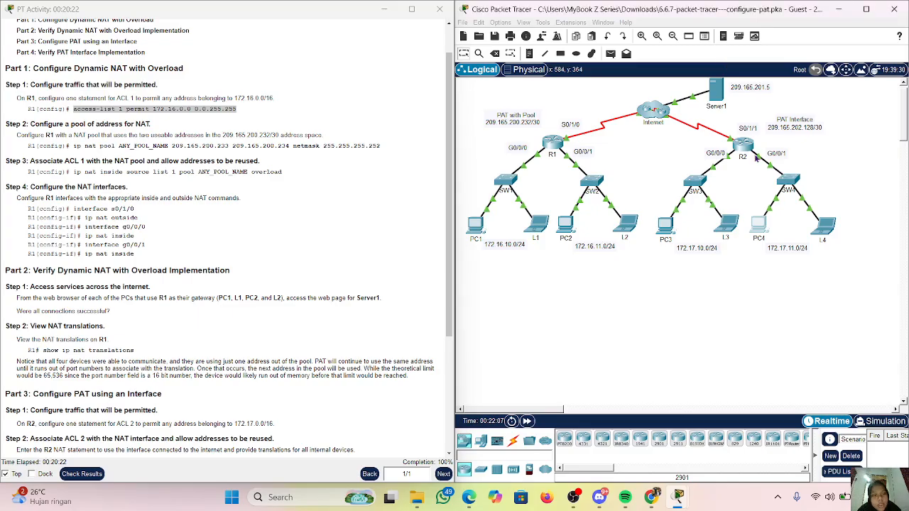
Load Server1's page at 209.165.201.5 in L4's web browser, then minimize the laptop's window
click(827, 233)
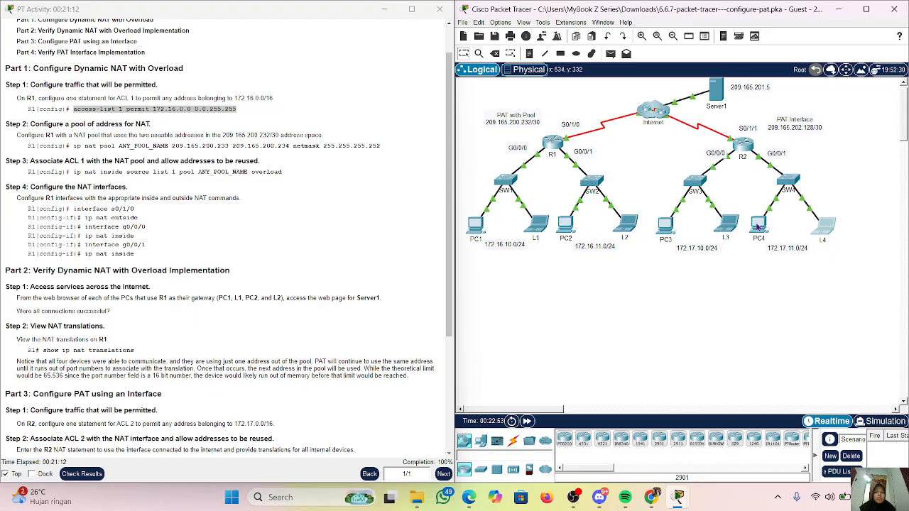
click(830, 227)
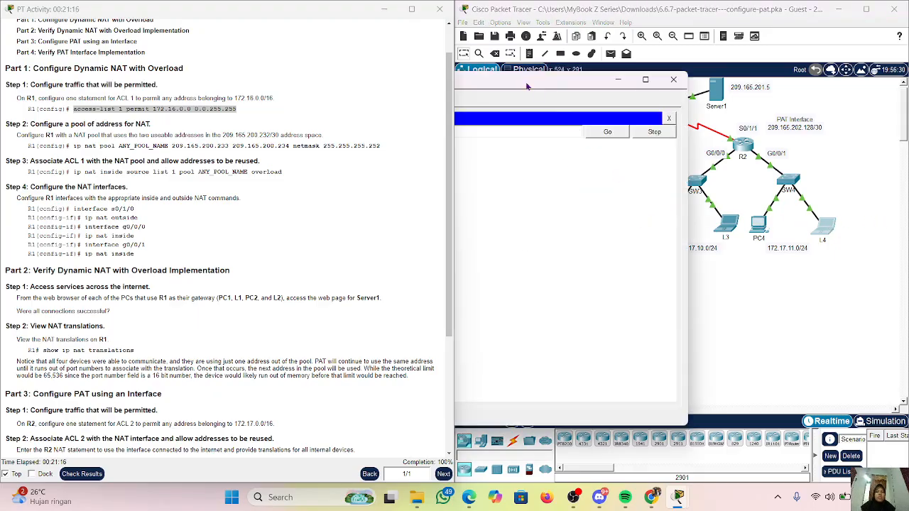
drag(529, 86, 591, 83)
click(637, 125)
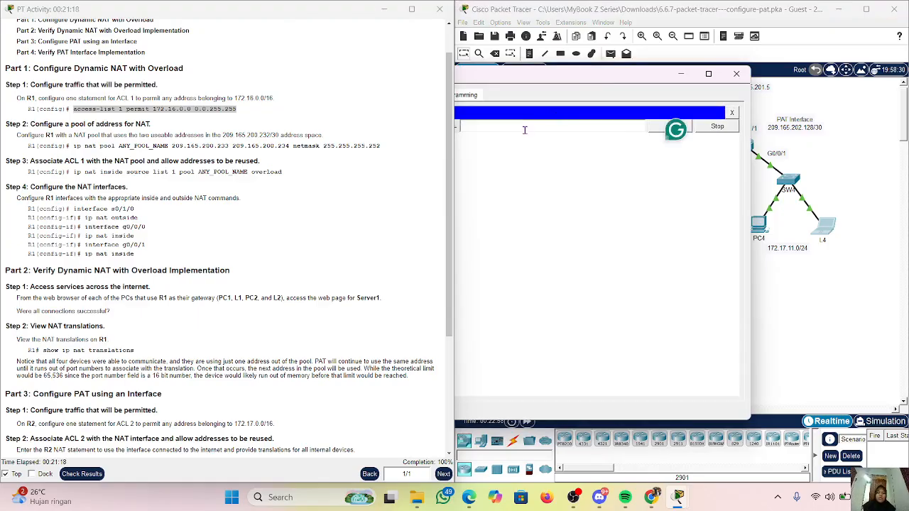
key(ctrl+v)
click(671, 126)
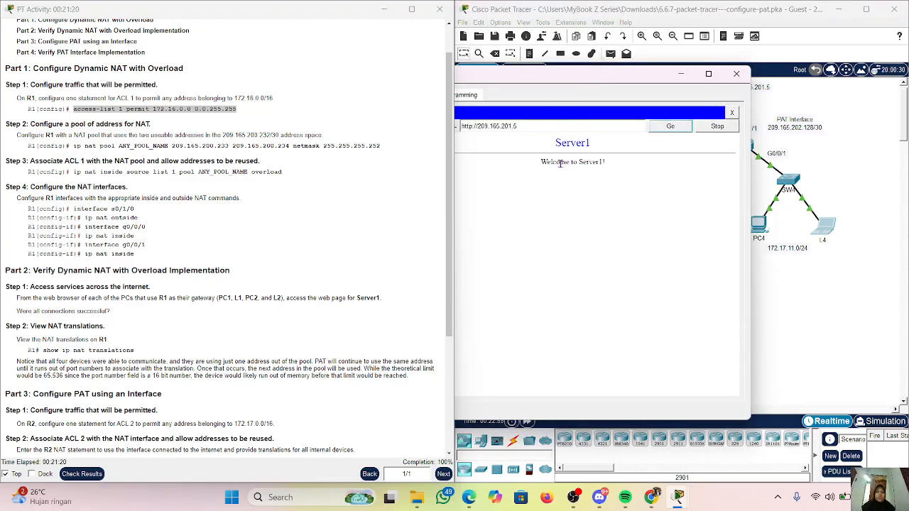
drag(582, 84, 633, 86)
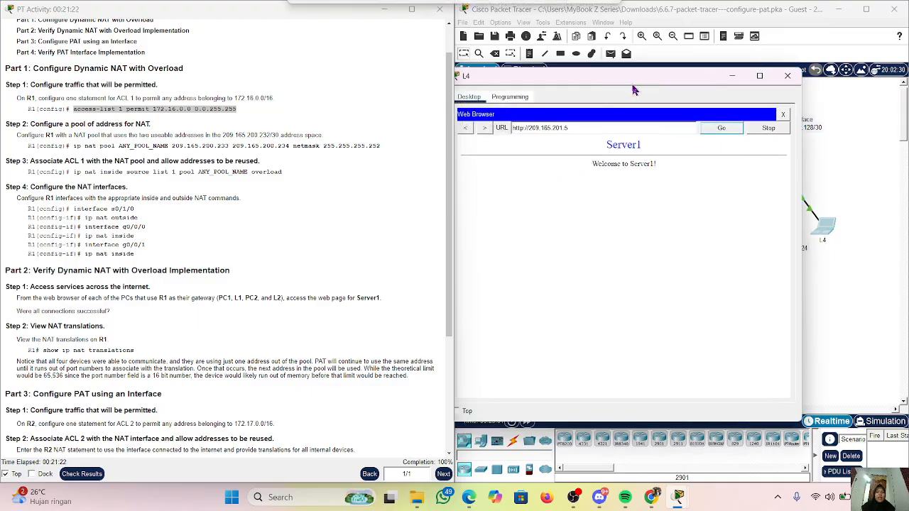
click(732, 76)
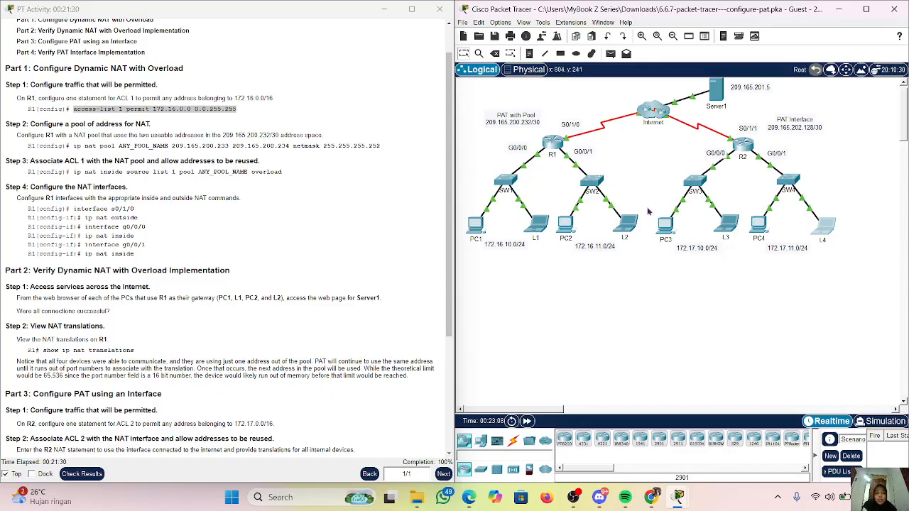
Display R2's NAT translation table with show ip nat translations in its CLI, as Part 4 Step 2 asks
scroll(284, 284, down, 1)
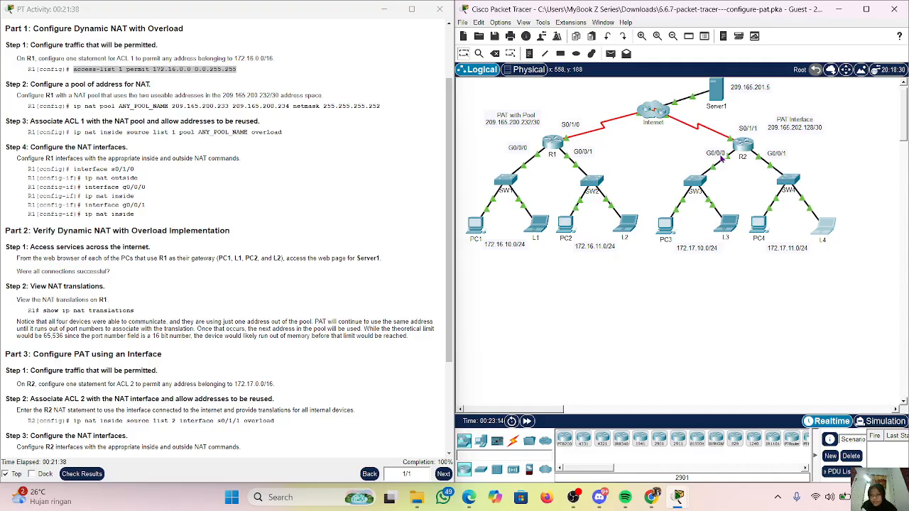
scroll(192, 380, down, 3)
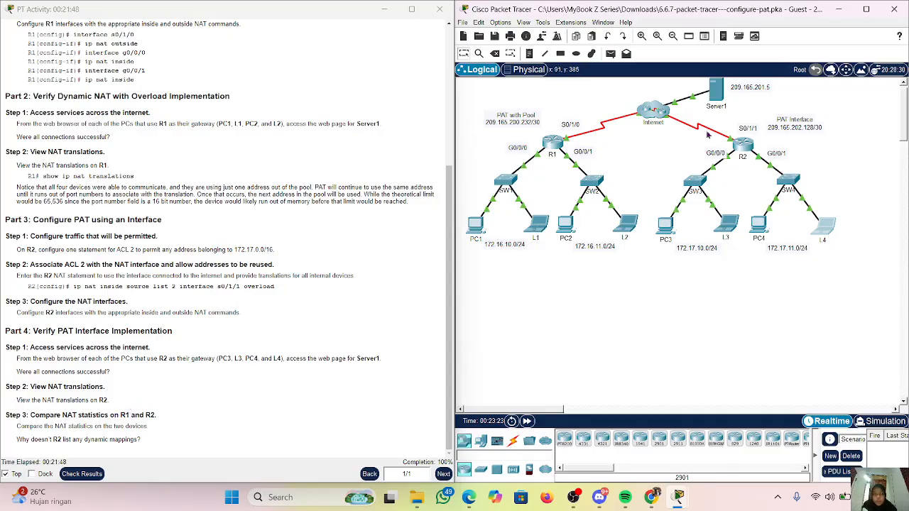
click(743, 145)
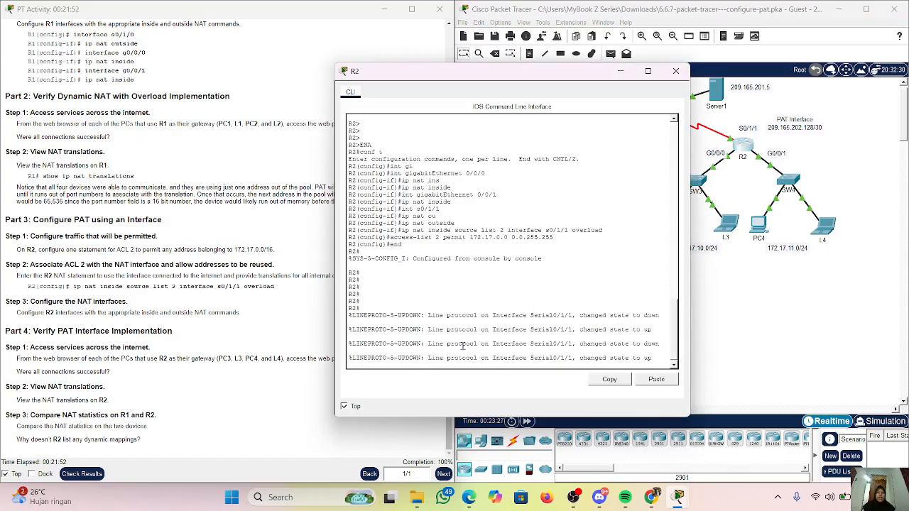
key(Return)
key(Return)
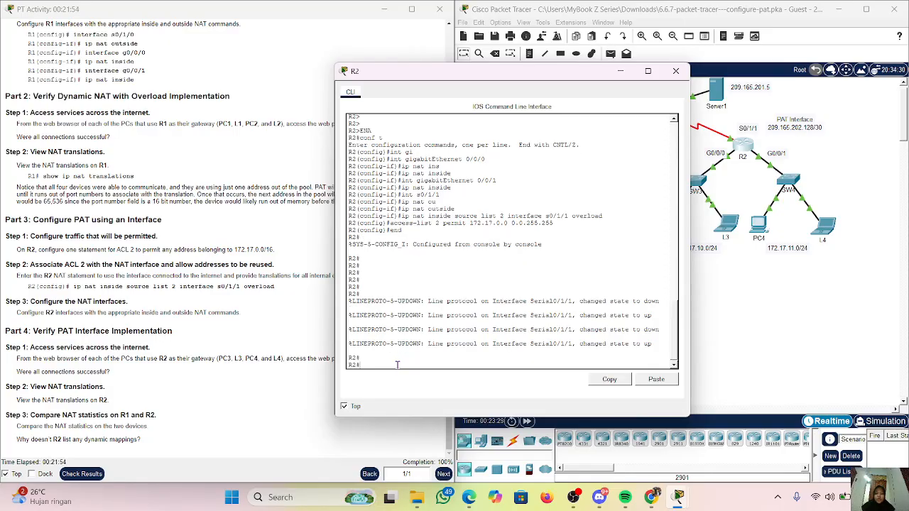
text(sho)
key(Tab)
text(n)
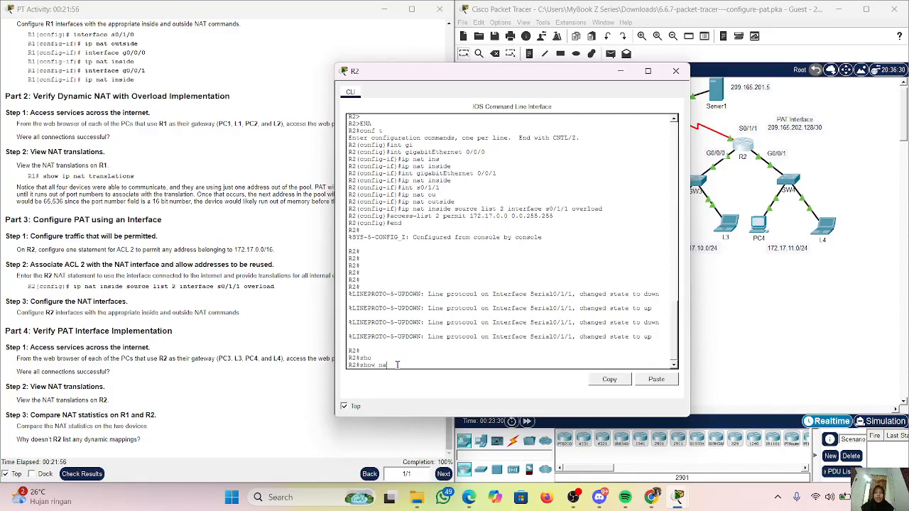
text(p na)
key(Tab)
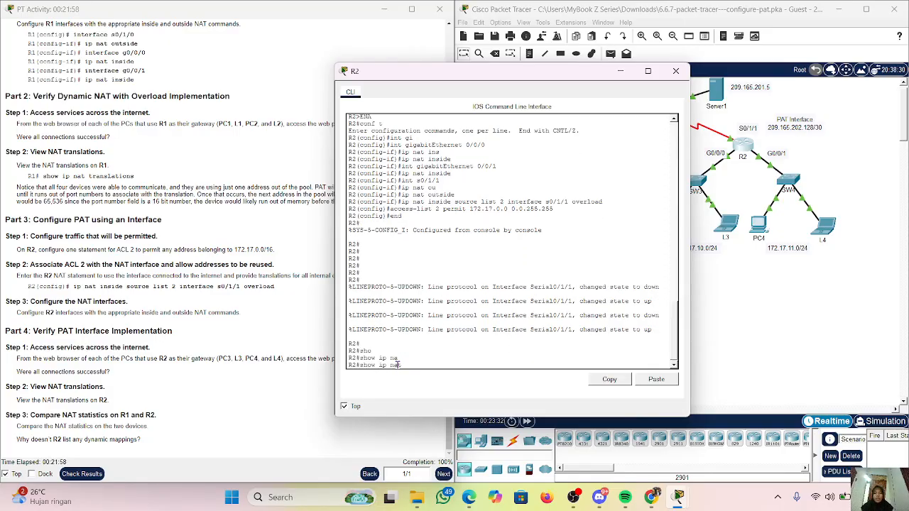
text(tra)
key(Tab)
key(Return)
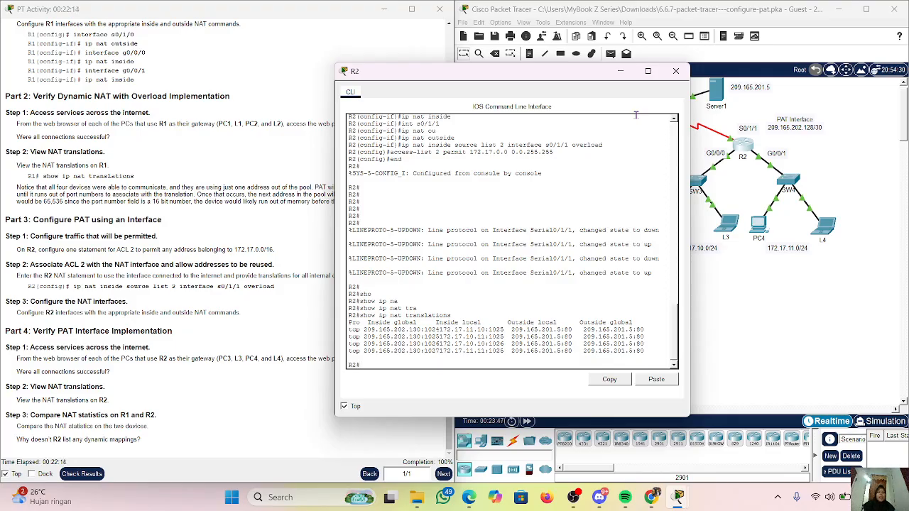
Display R2's NAT statistics with show ip nat statistics, then minimize its CLI window
text(sho)
key(Tab)
text(ip)
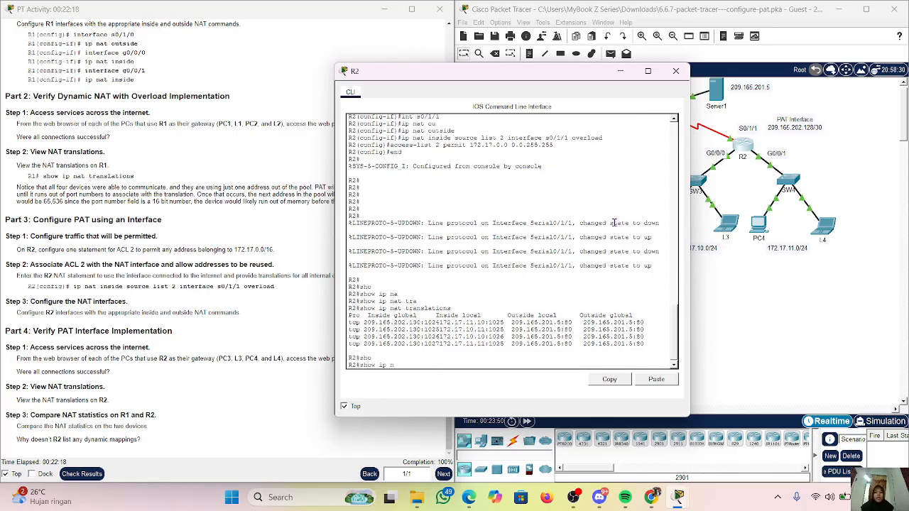
text( na)
key(Tab)
text(st)
key(Tab)
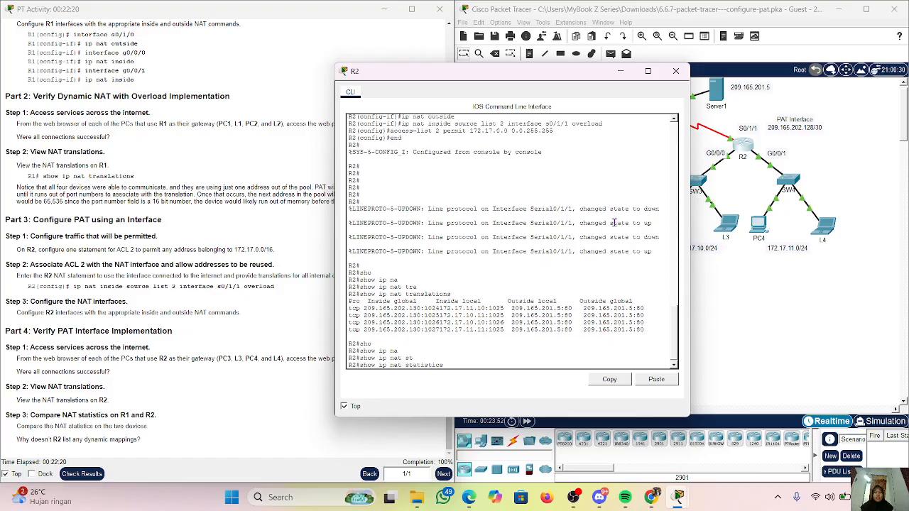
key(Return)
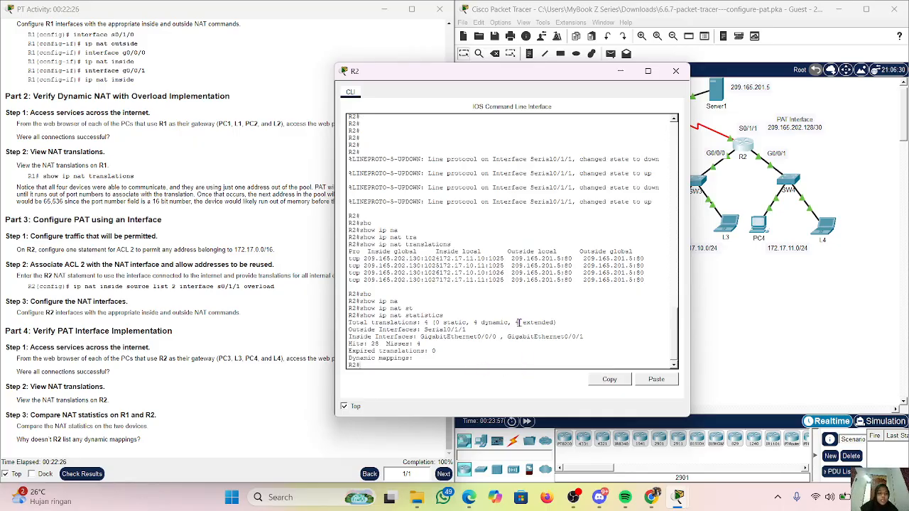
click(620, 71)
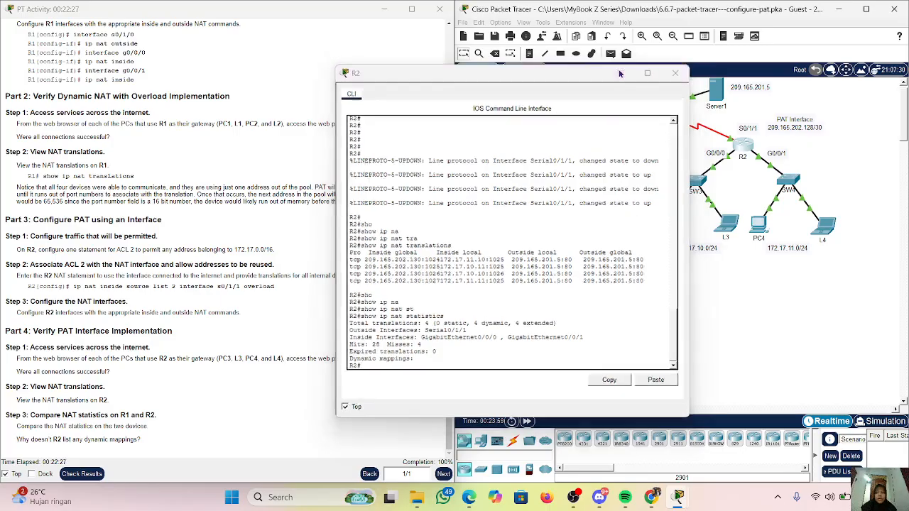
Open R1's CLI and display its NAT statistics with show ip nat statistics
click(554, 147)
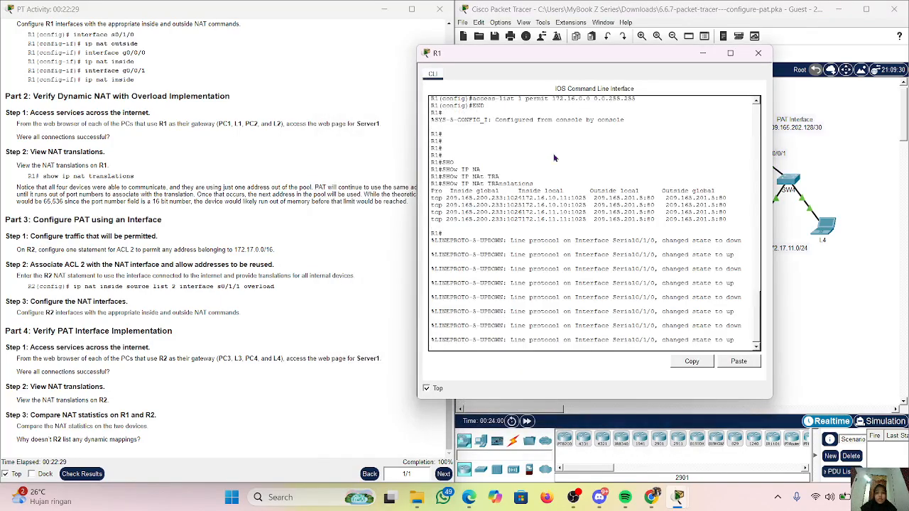
key(Return)
key(Return)
key(Return)
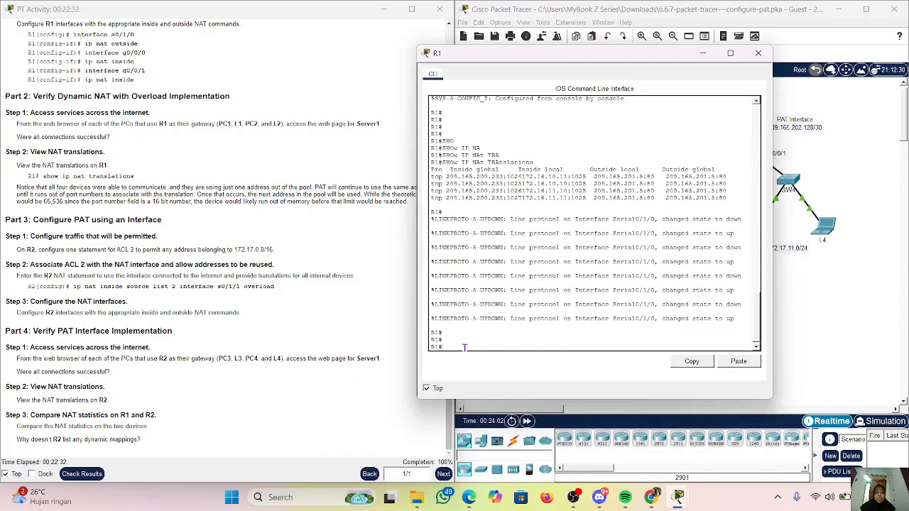
text(sh)
key(Tab)
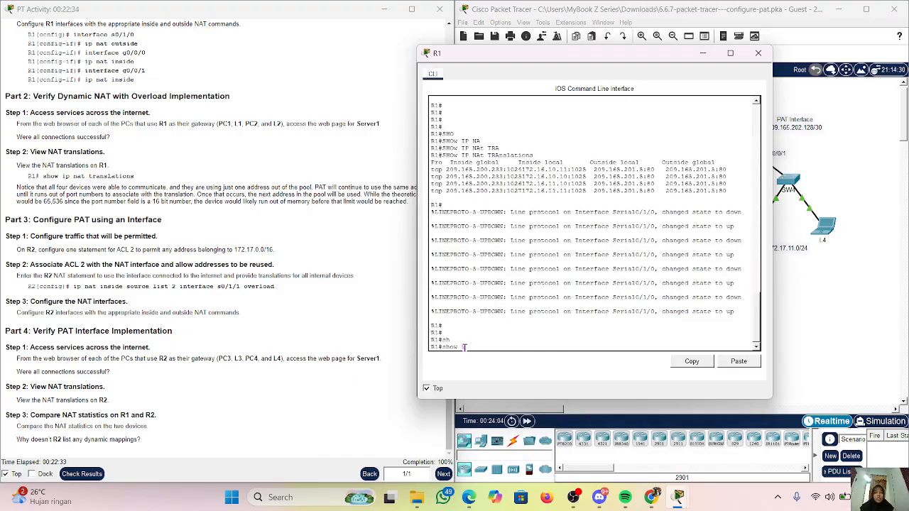
text(ip na)
key(Tab)
text(st)
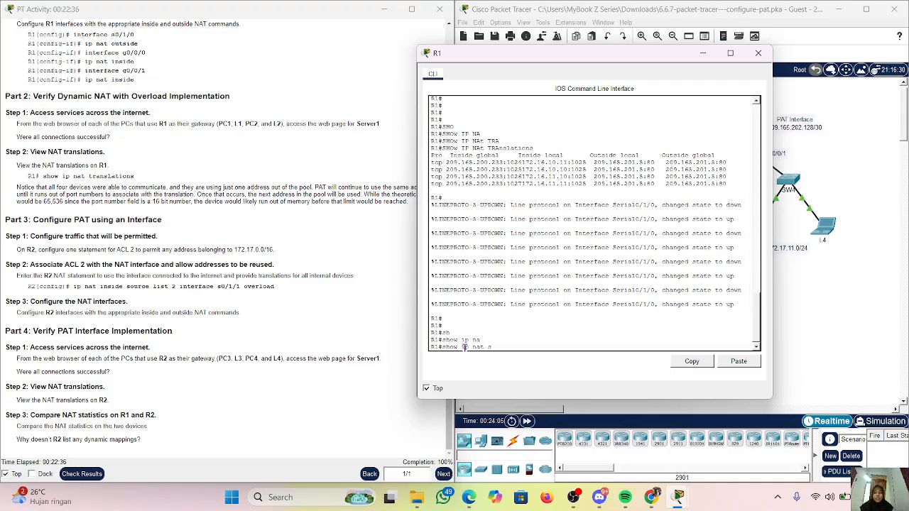
key(Tab)
key(Return)
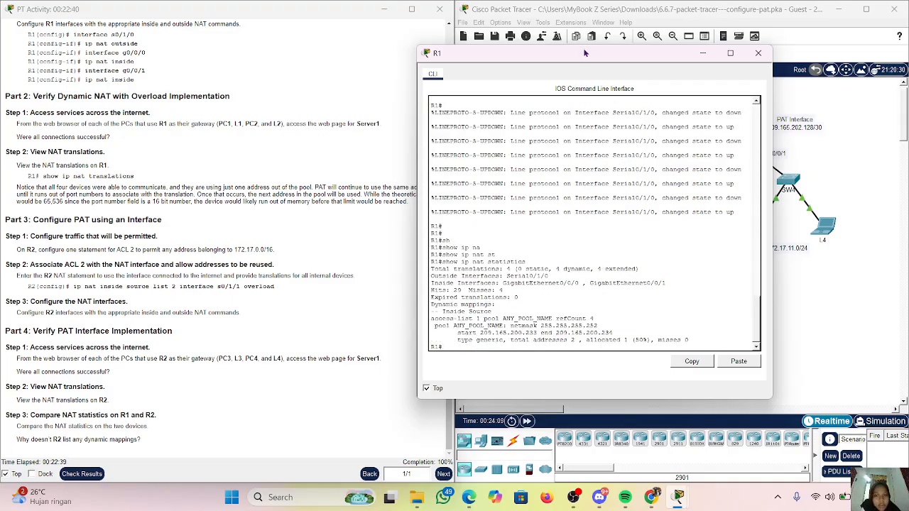
Place the R1 and R2 CLI windows side by side to compare their NAT statistics and dynamic mappings, then minimize both
drag(585, 53, 340, 93)
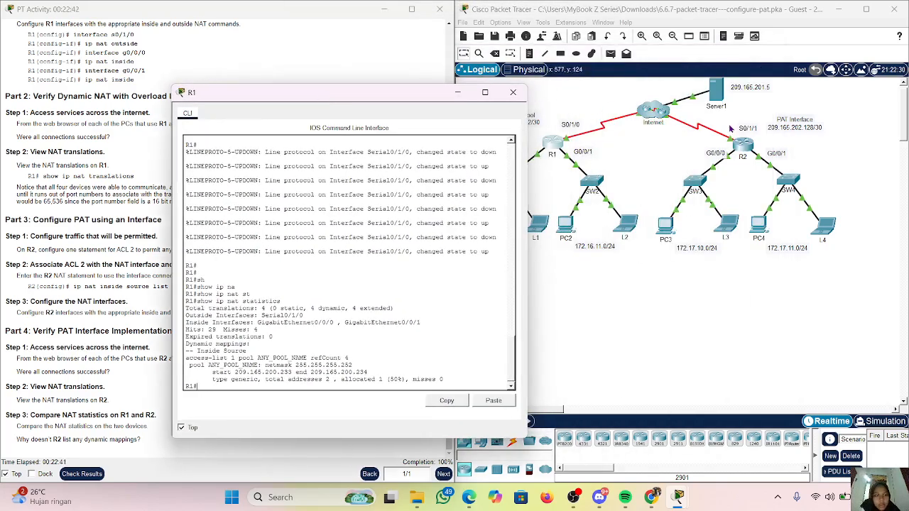
click(743, 142)
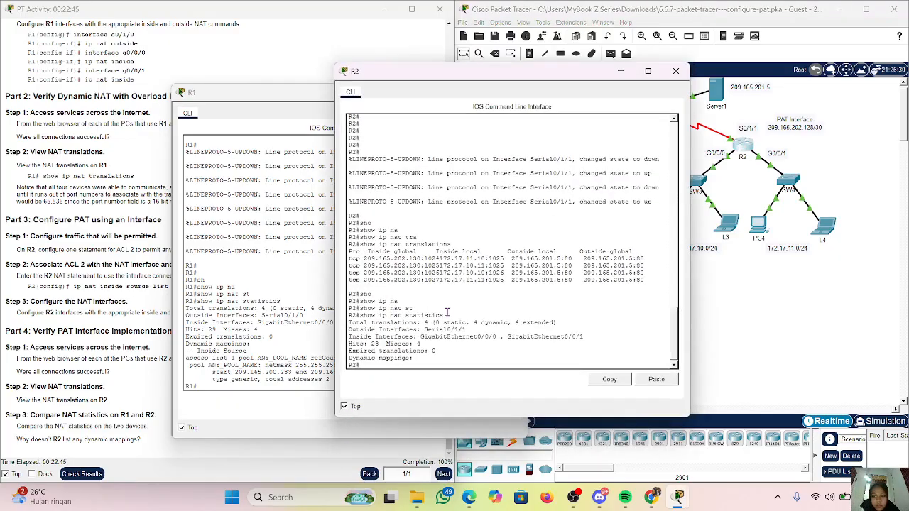
drag(252, 104, 156, 82)
drag(492, 76, 580, 90)
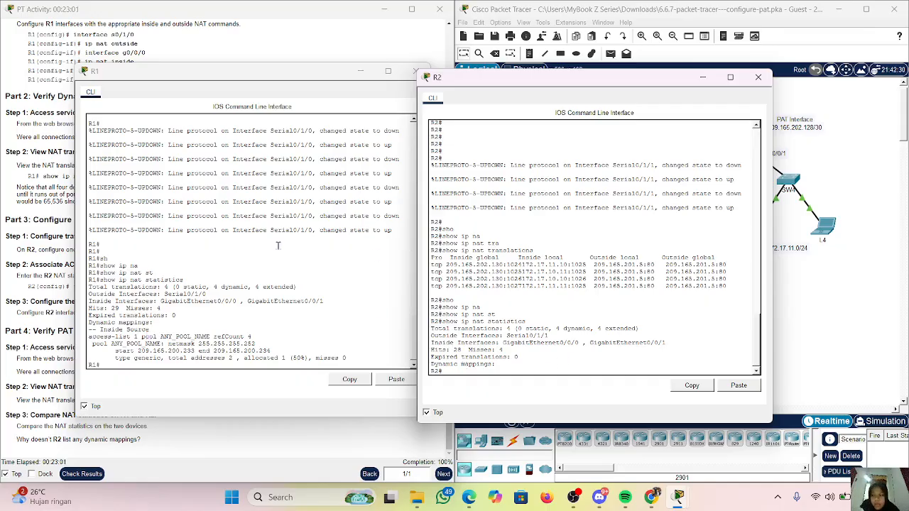
drag(257, 78, 258, 23)
scroll(78, 405, up, 1)
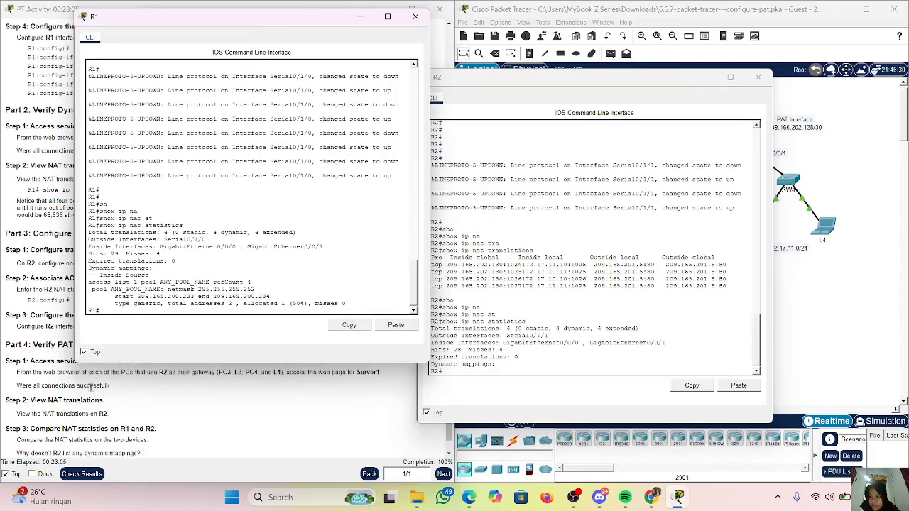
scroll(52, 440, down, 1)
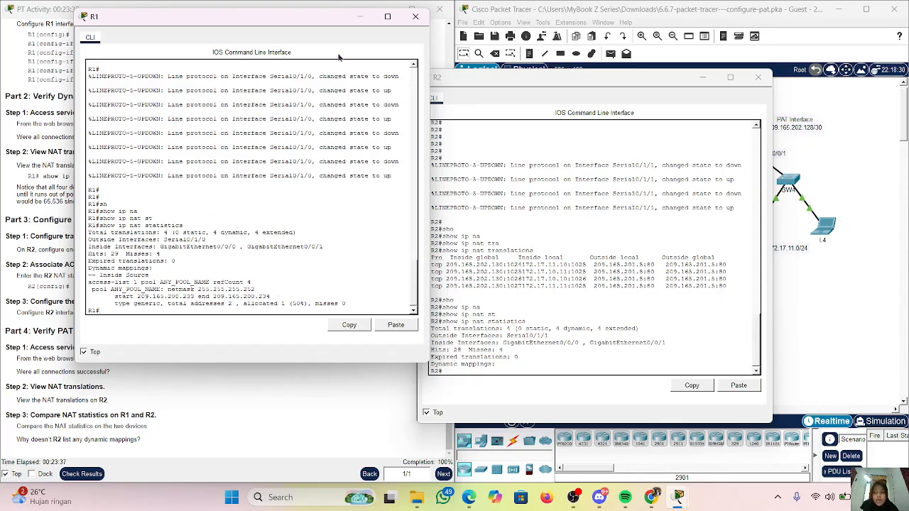
click(360, 17)
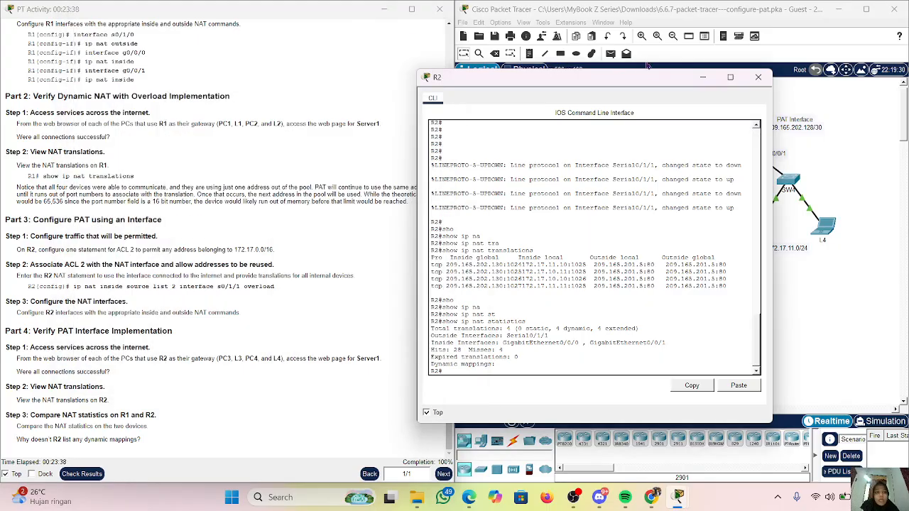
click(703, 77)
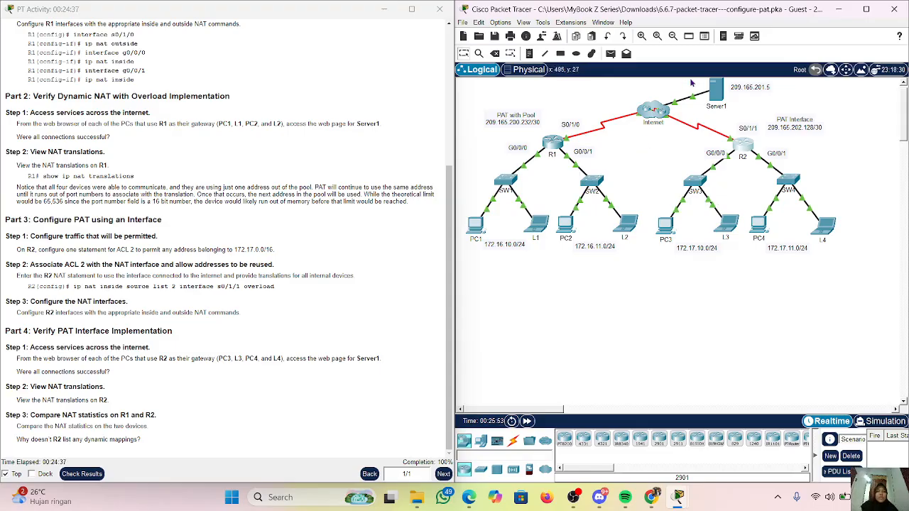
scroll(273, 186, up, 5)
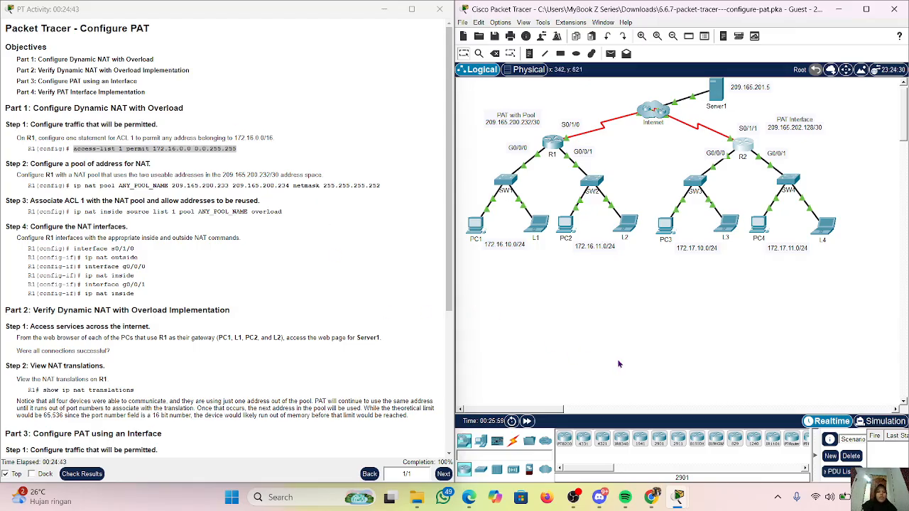
click(574, 501)
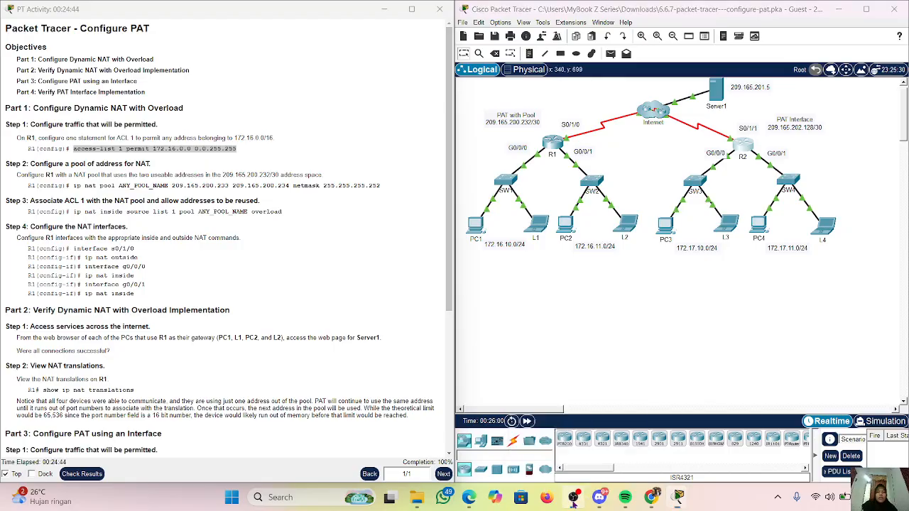